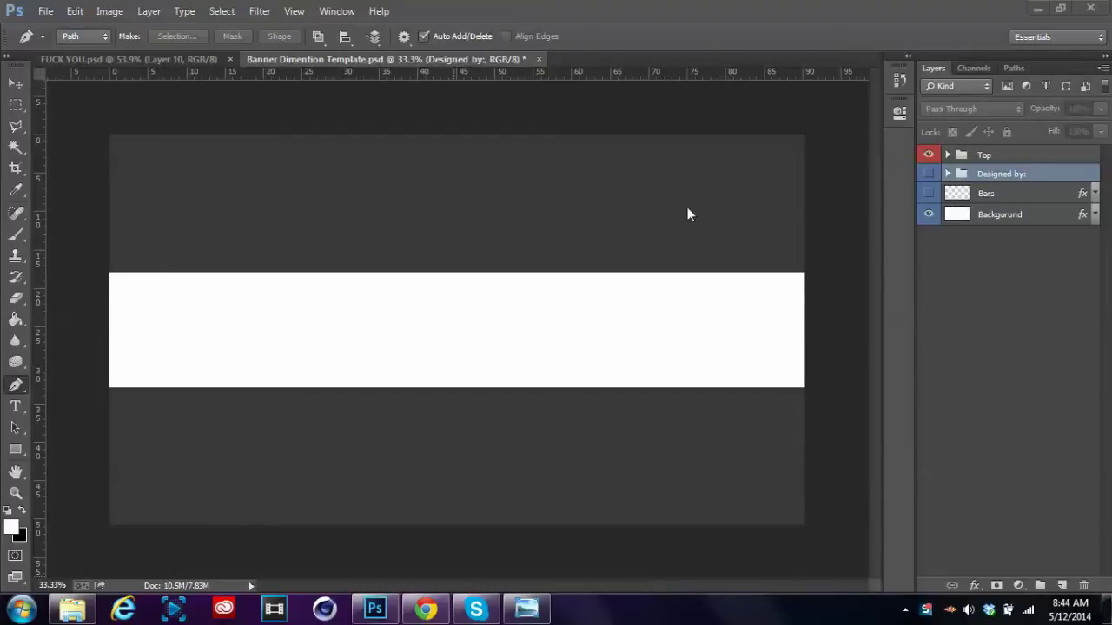
# Step: Make the Background layer active, glance at the web page in Chrome, then return to Photoshop
pyautogui.click(1014, 217)
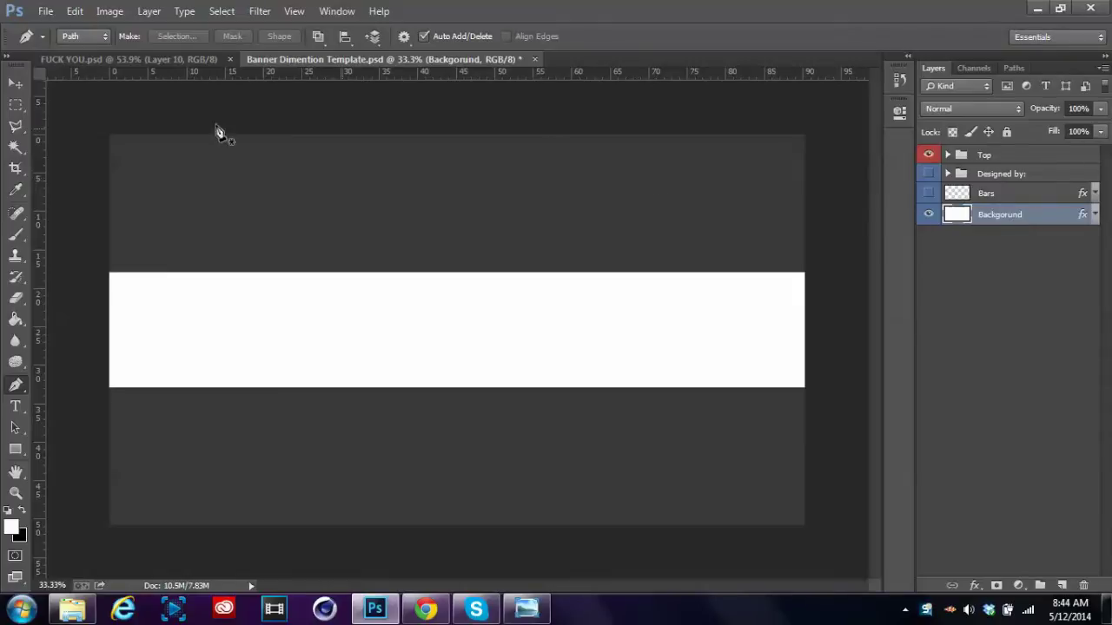
pyautogui.click(435, 612)
pyautogui.click(437, 612)
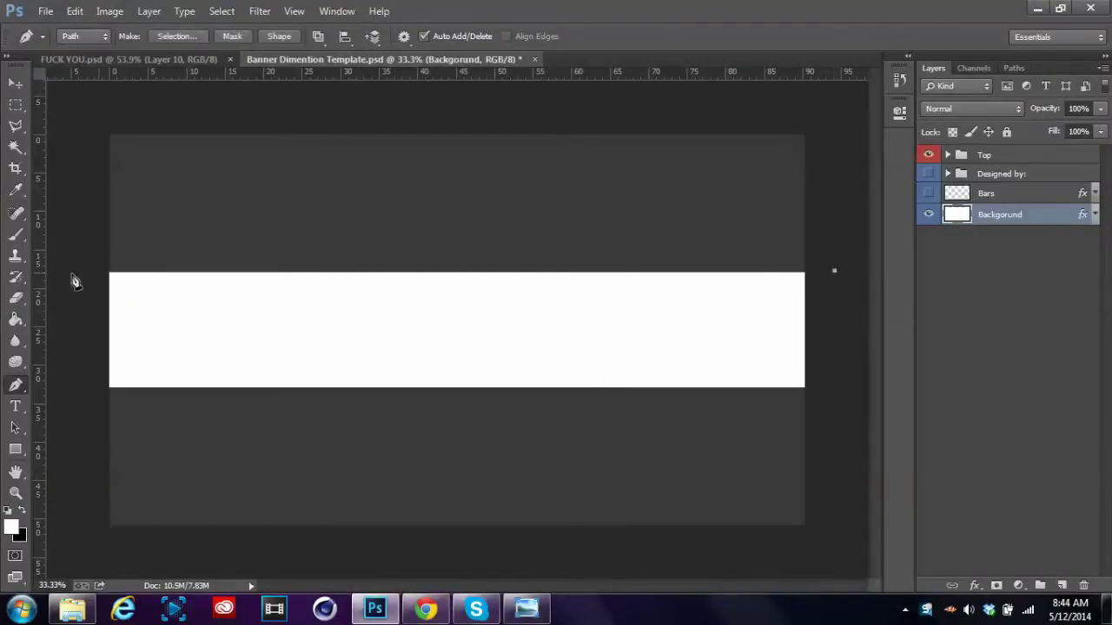
pyautogui.moveTo(56, 267); pyautogui.dragTo(29, 301)
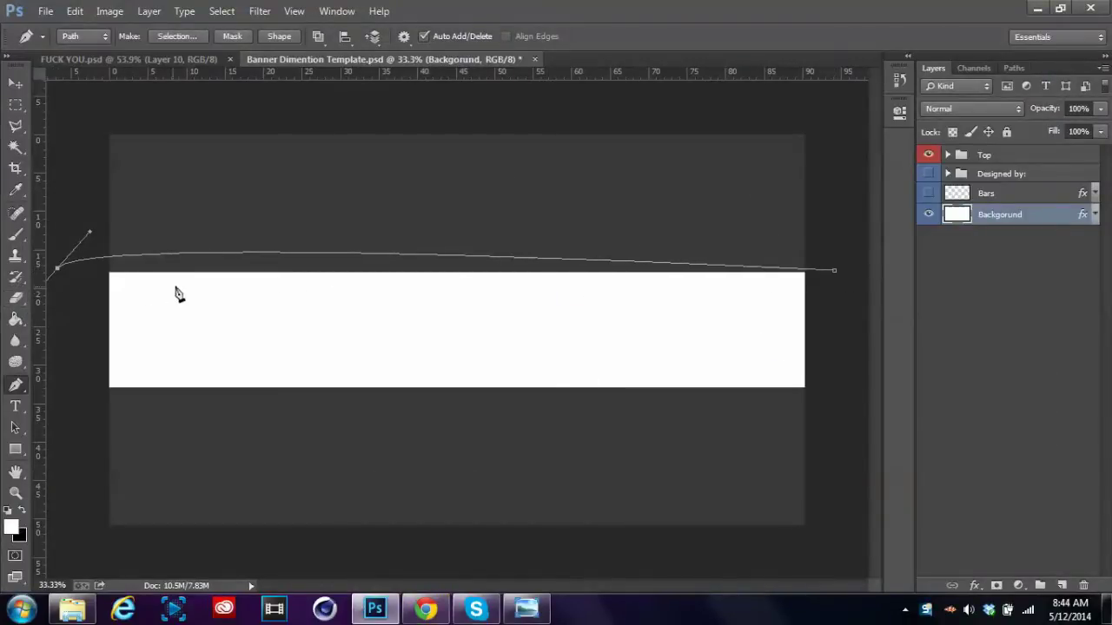
pyautogui.press('Return')
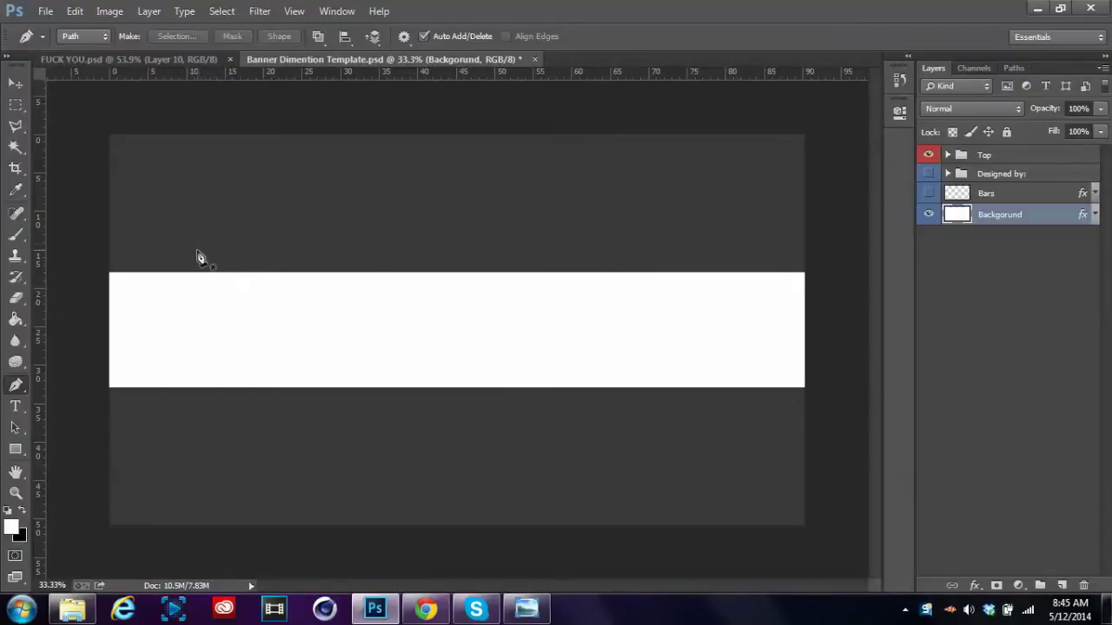
pyautogui.click(105, 262)
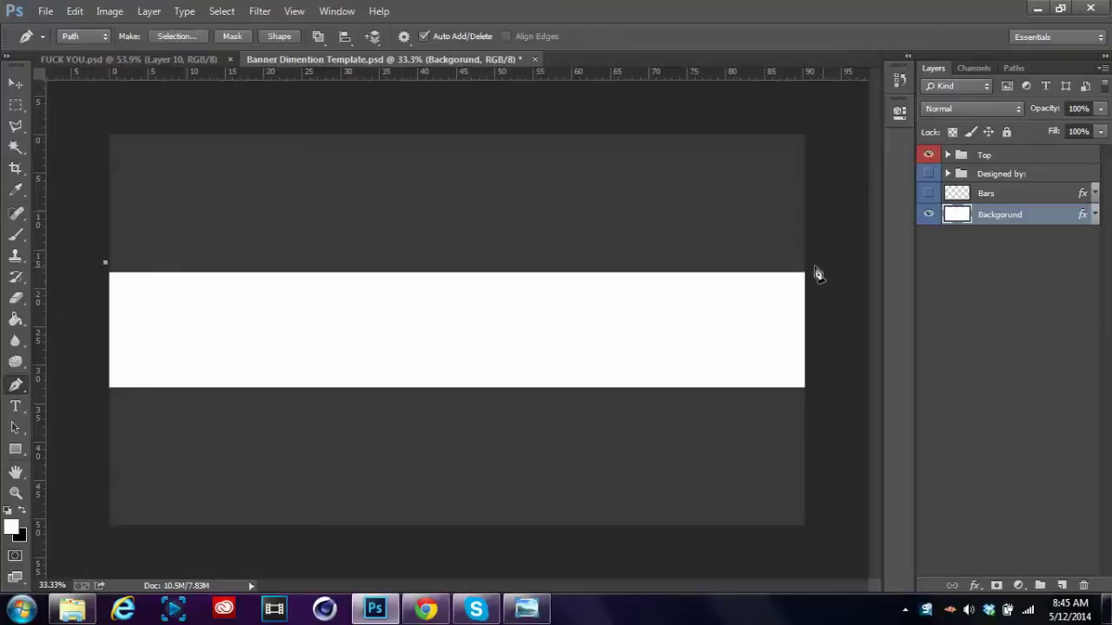
pyautogui.moveTo(808, 267); pyautogui.dragTo(866, 306)
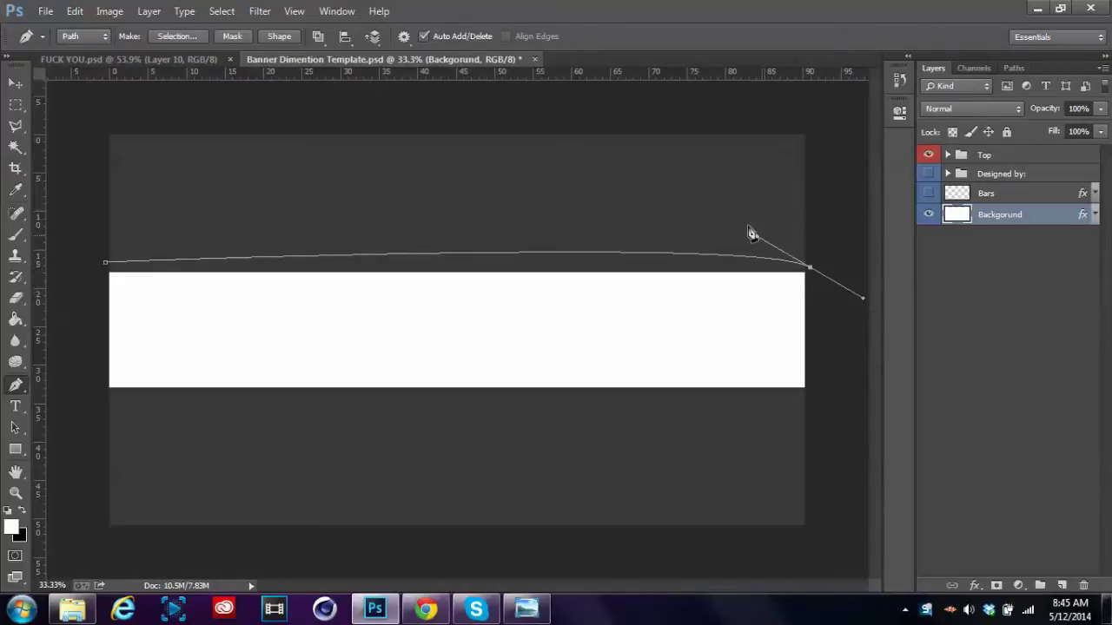
pyautogui.press('Escape')
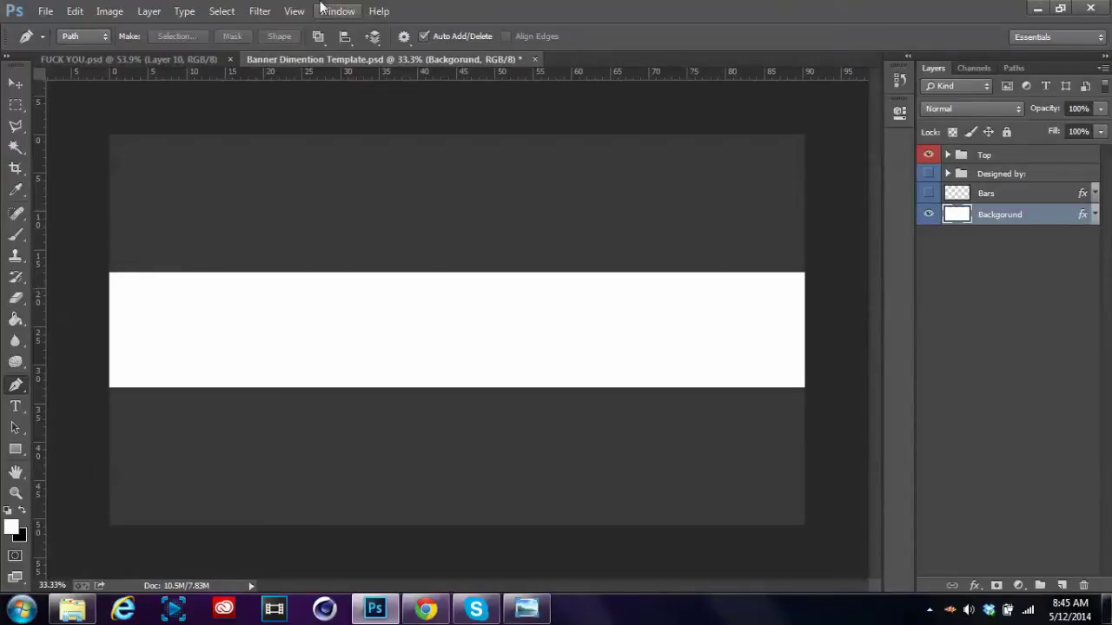
pyautogui.click(335, 10)
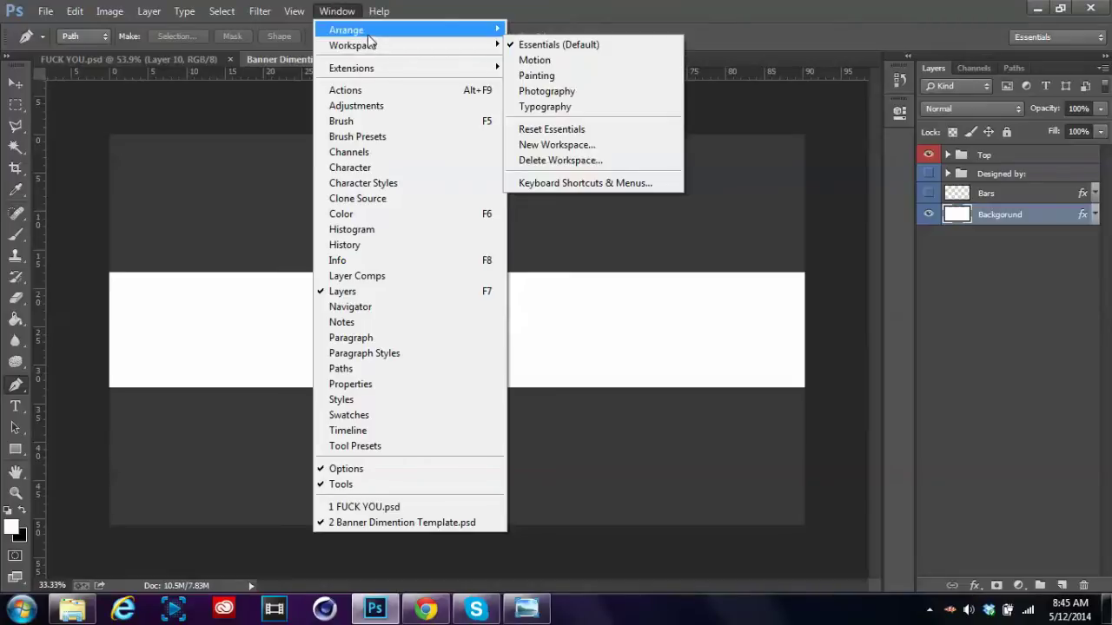
pyautogui.moveTo(356, 45)
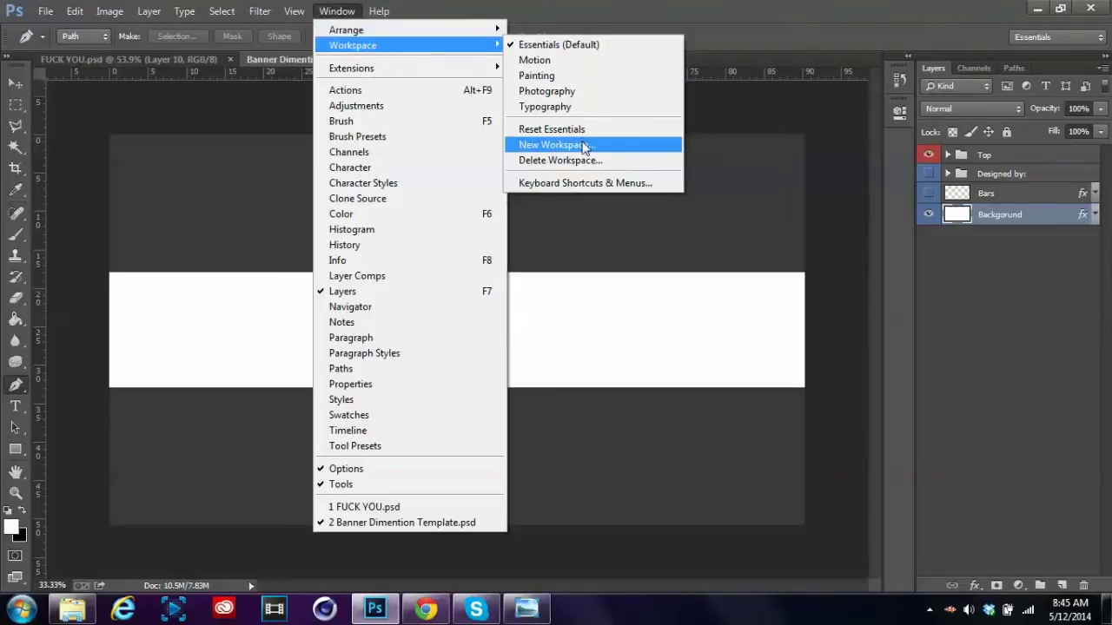
pyautogui.click(552, 128)
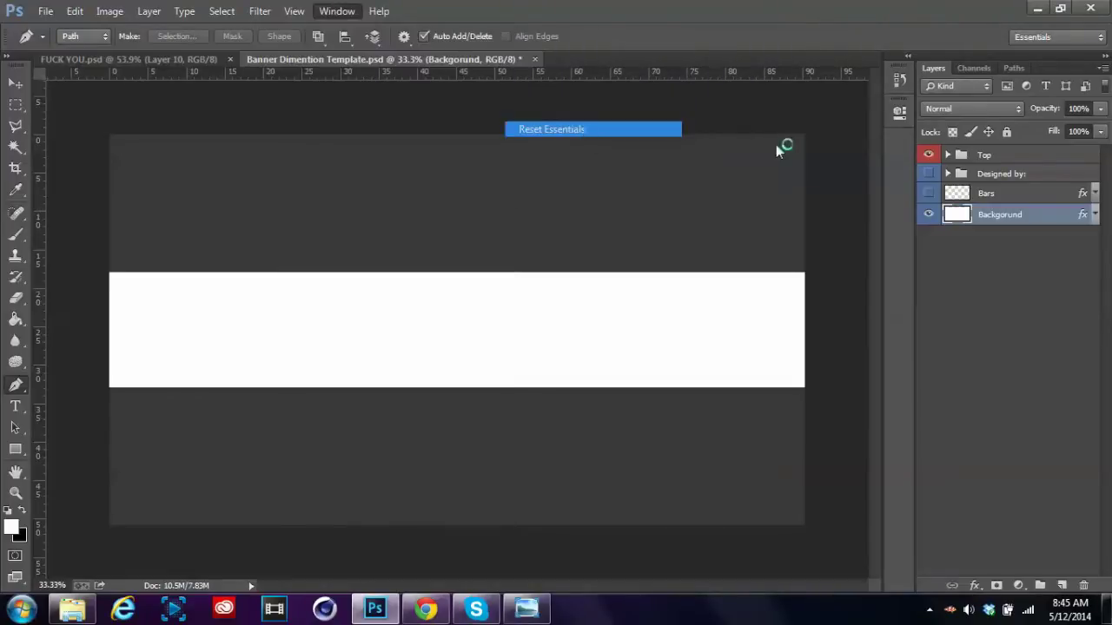
pyautogui.click(336, 10)
pyautogui.click(348, 213)
pyautogui.click(336, 10)
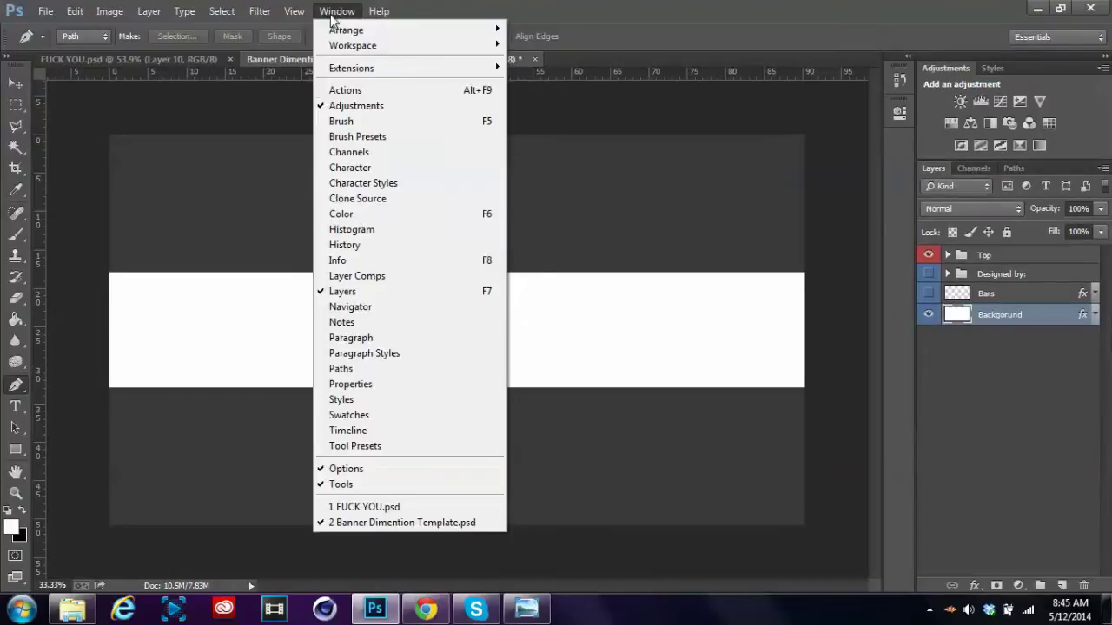
pyautogui.click(356, 105)
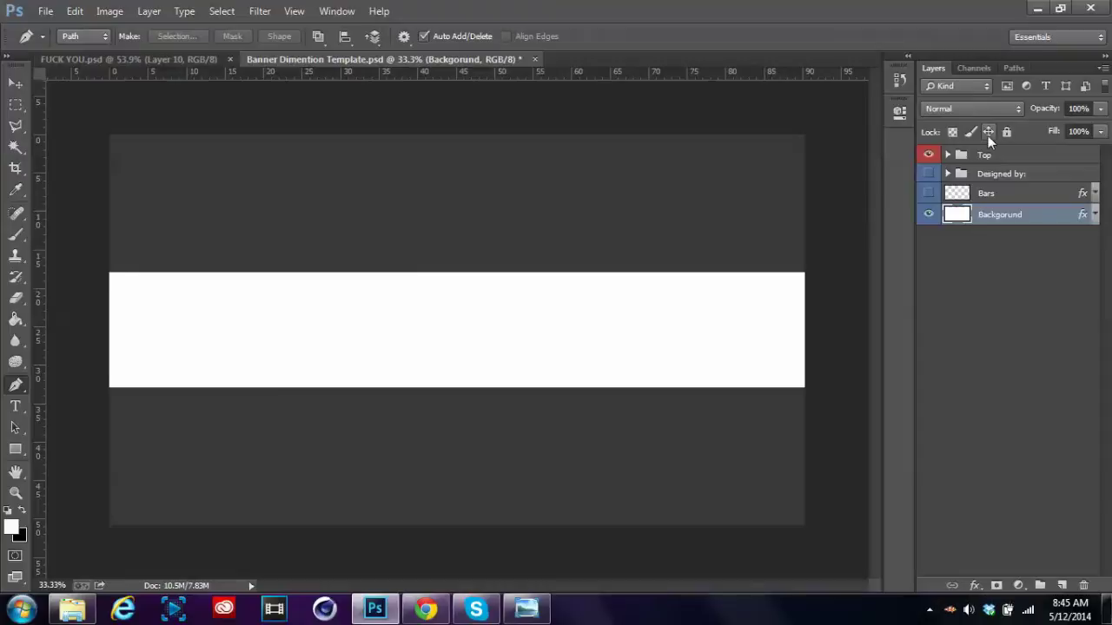
# Step: Give the Background a black 000000 colour overlay and draw a white rectangle spanning the banner bar
pyautogui.doubleClick(945, 224)
pyautogui.click(608, 357)
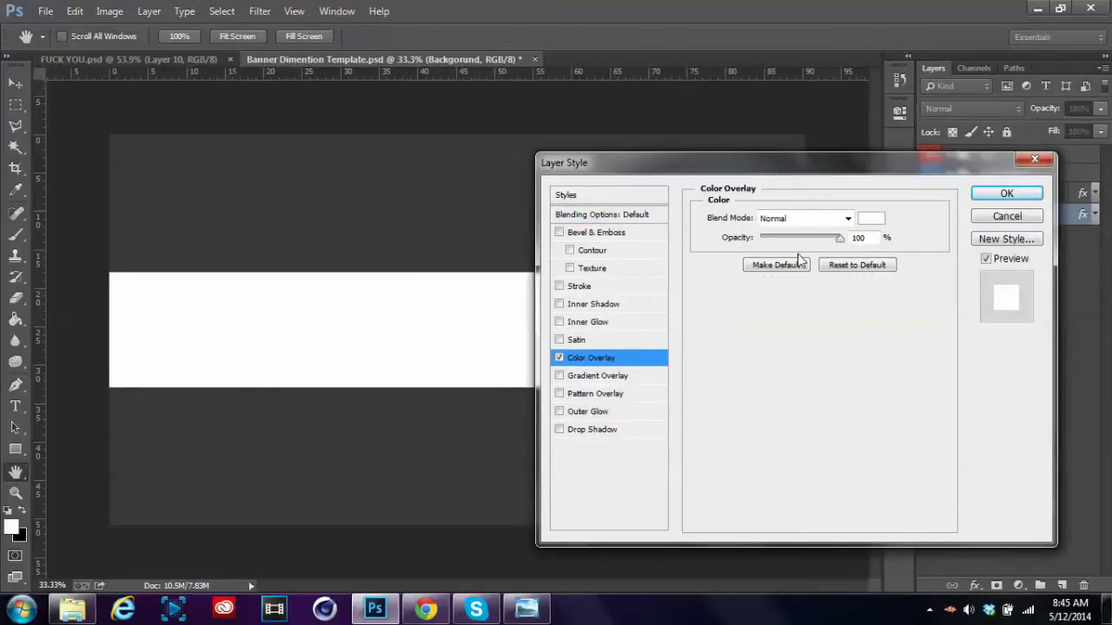
pyautogui.click(872, 219)
pyautogui.write('000000')
pyautogui.press('Return')
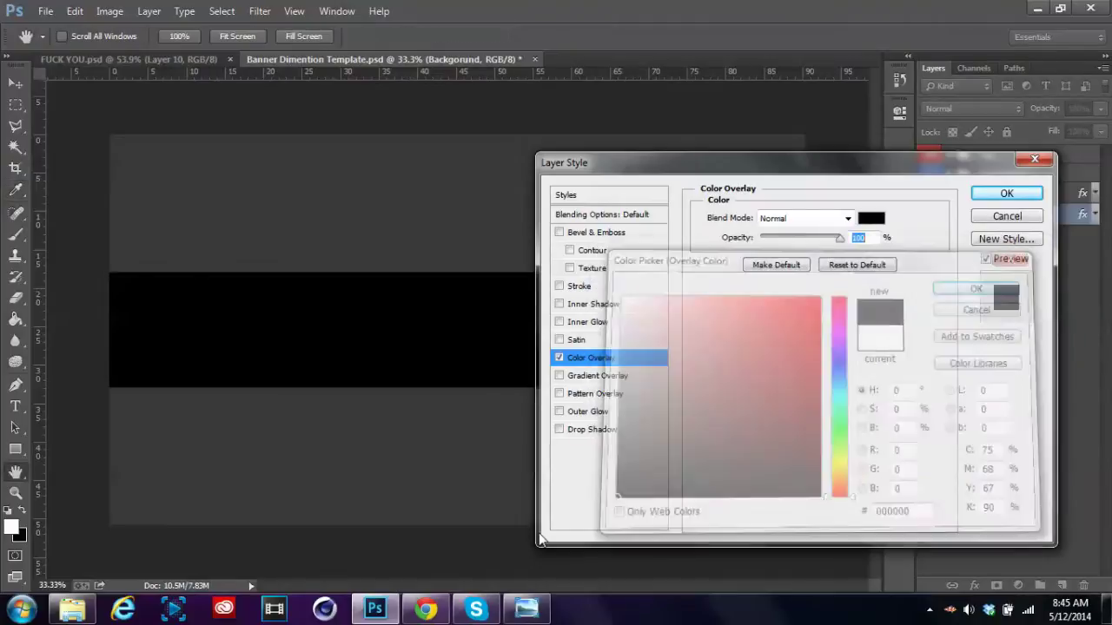
pyautogui.click(1005, 192)
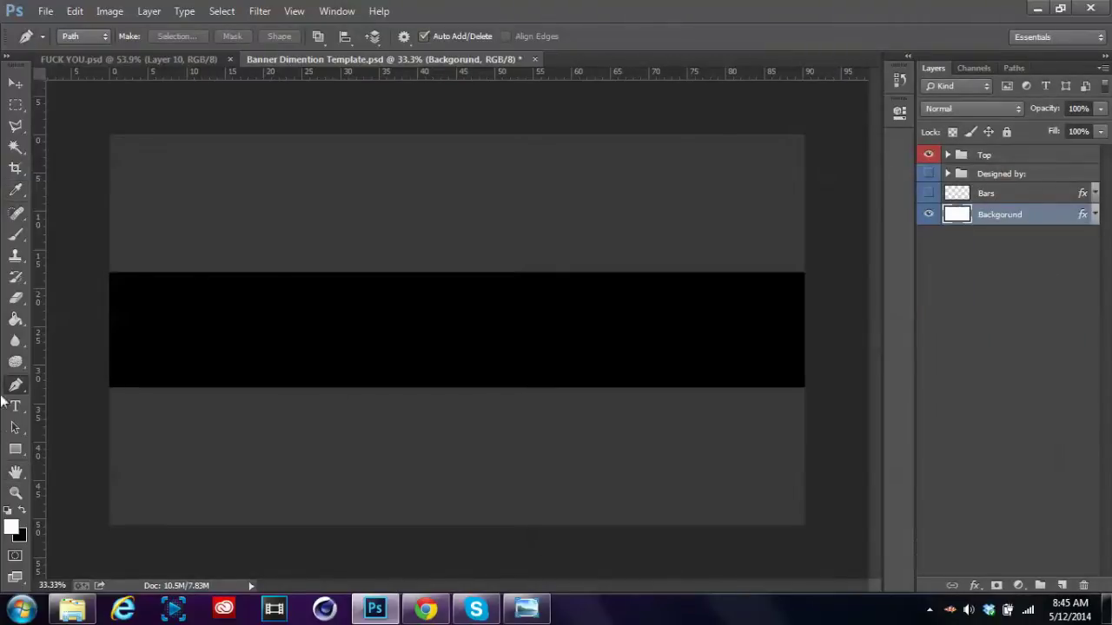
pyautogui.click(16, 449)
pyautogui.moveTo(85, 263); pyautogui.dragTo(855, 394)
# Step: Apply a blue preset gradient overlay to Rectangle 1, recolouring its right stop bright blue
pyautogui.click(859, 101)
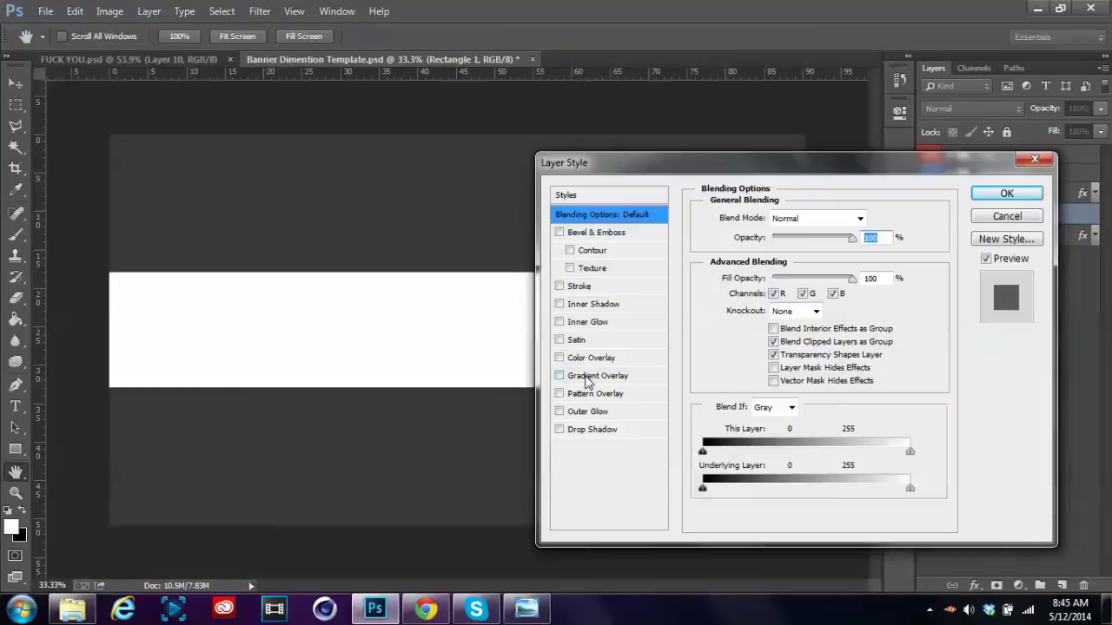
pyautogui.click(586, 375)
pyautogui.click(849, 255)
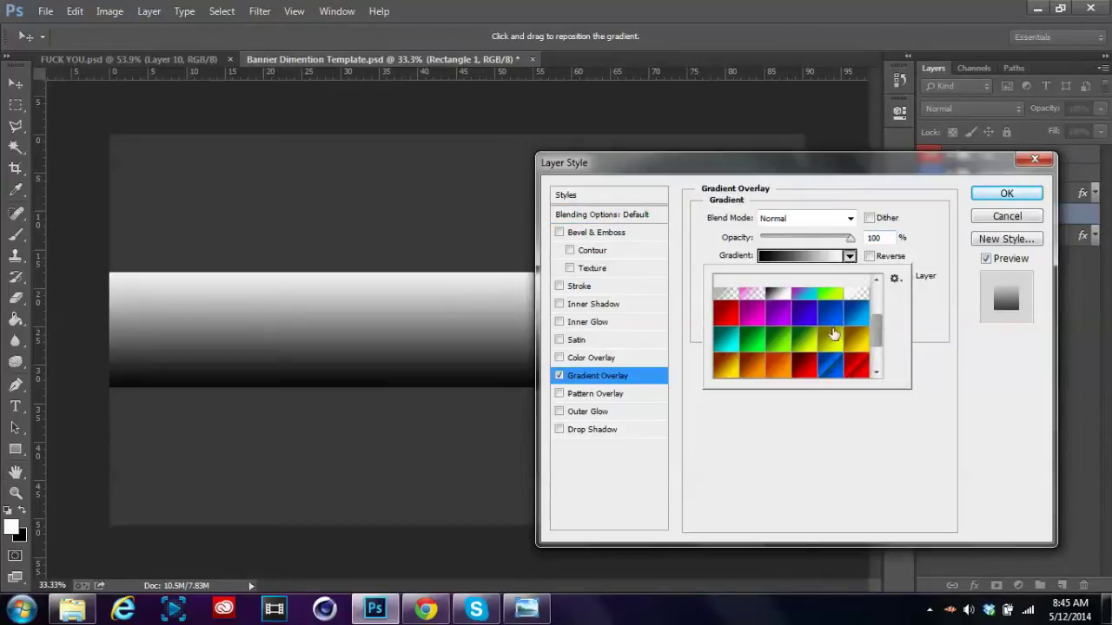
pyautogui.click(829, 365)
pyautogui.click(814, 388)
pyautogui.click(803, 258)
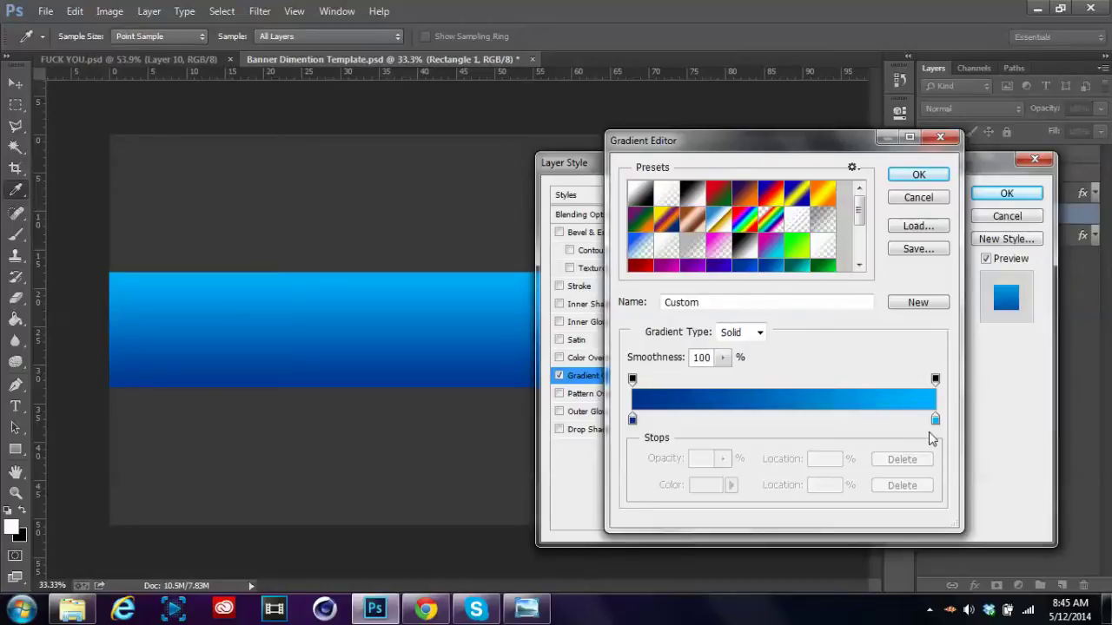
pyautogui.doubleClick(934, 420)
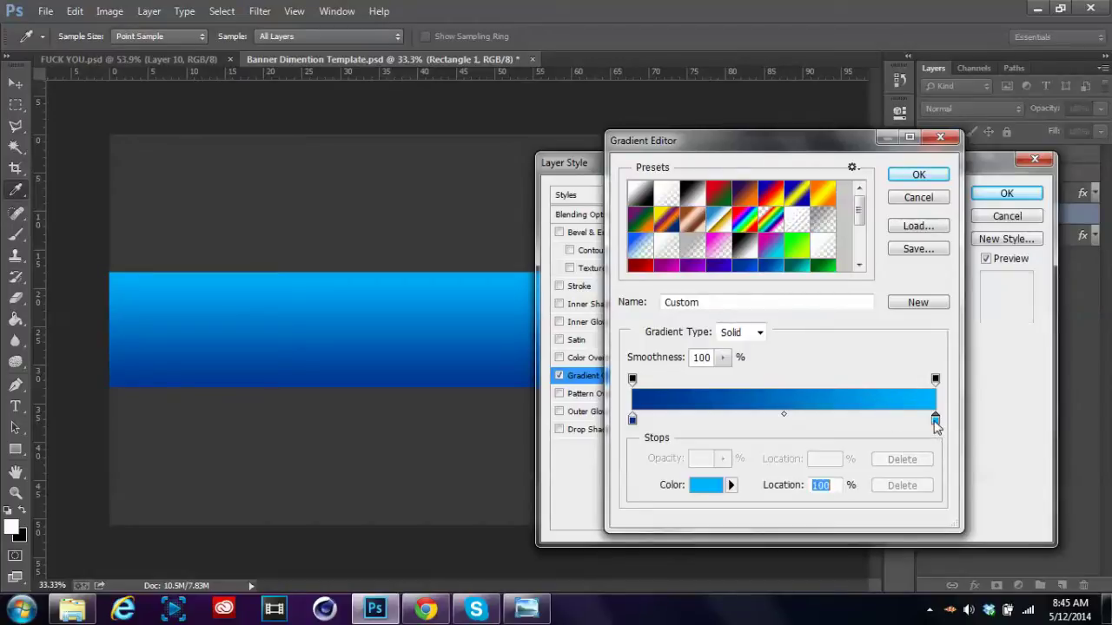
pyautogui.click(822, 323)
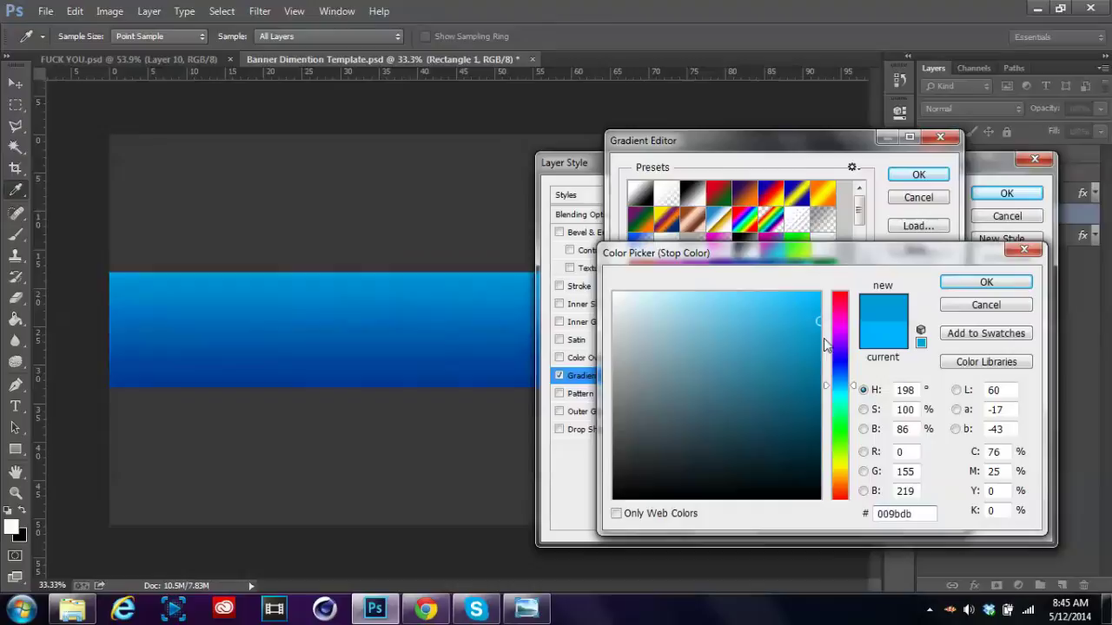
pyautogui.press('Return')
pyautogui.press('Return')
pyautogui.press('Return')
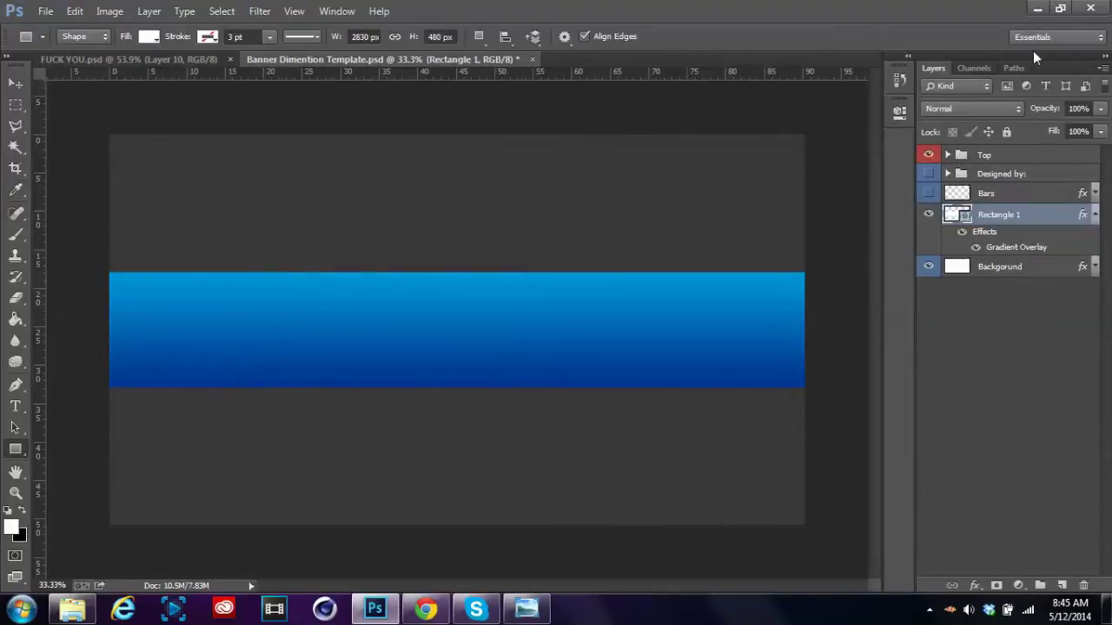
# Step: Lower Rectangle 1's opacity to 23% and add a new Layer 1 between Bars and Rectangle 1
pyautogui.click(1094, 215)
pyautogui.click(1100, 109)
pyautogui.moveTo(1098, 126); pyautogui.dragTo(1032, 130)
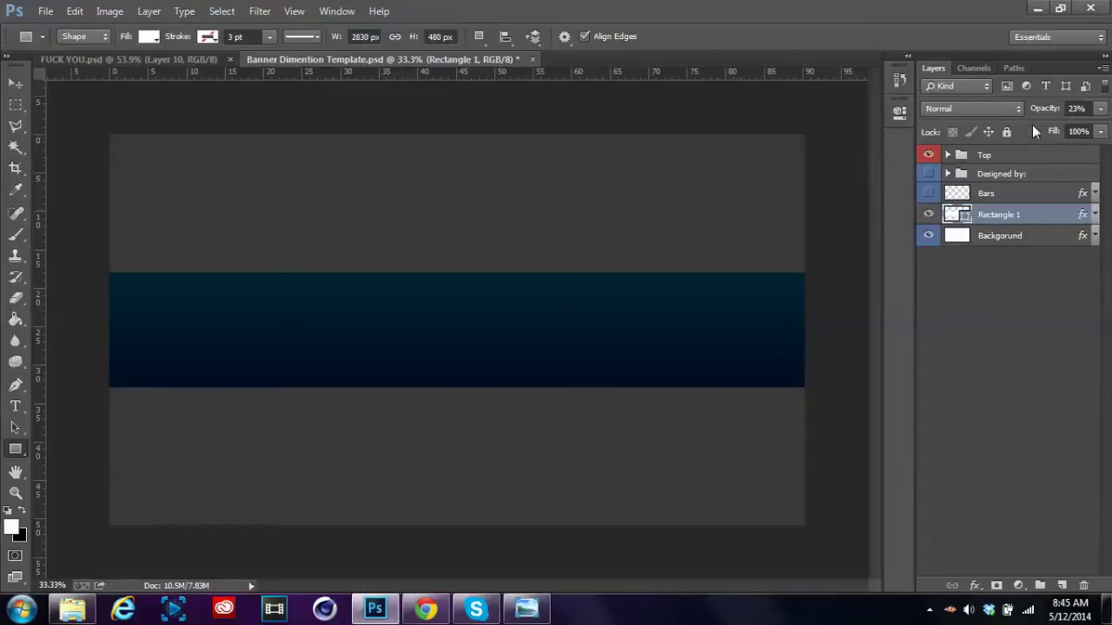
pyautogui.click(1061, 585)
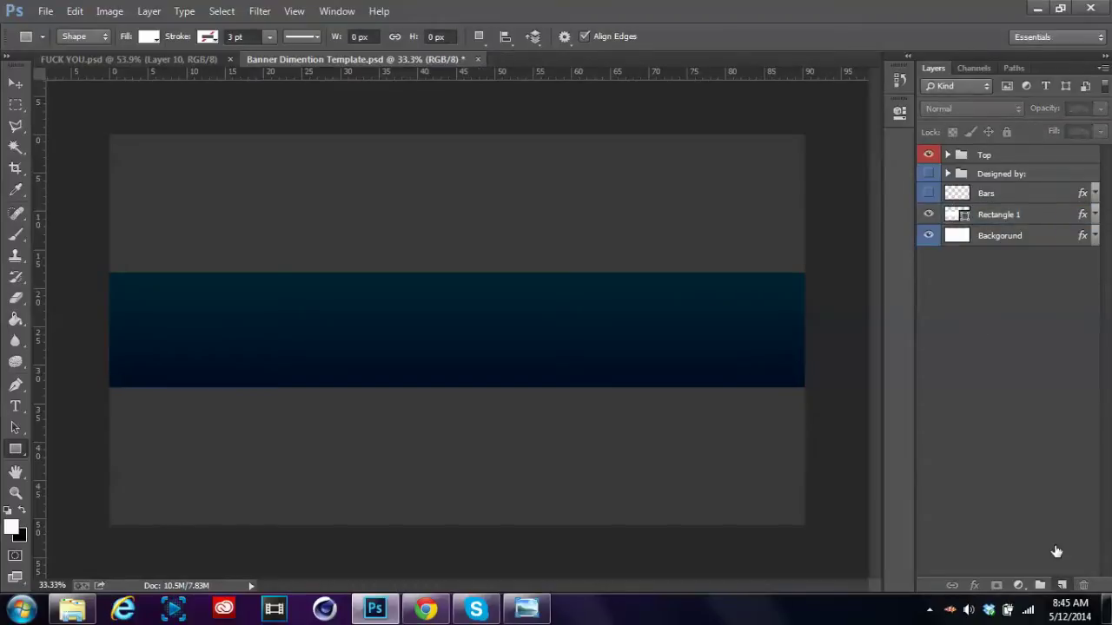
pyautogui.moveTo(1030, 159); pyautogui.dragTo(1030, 224)
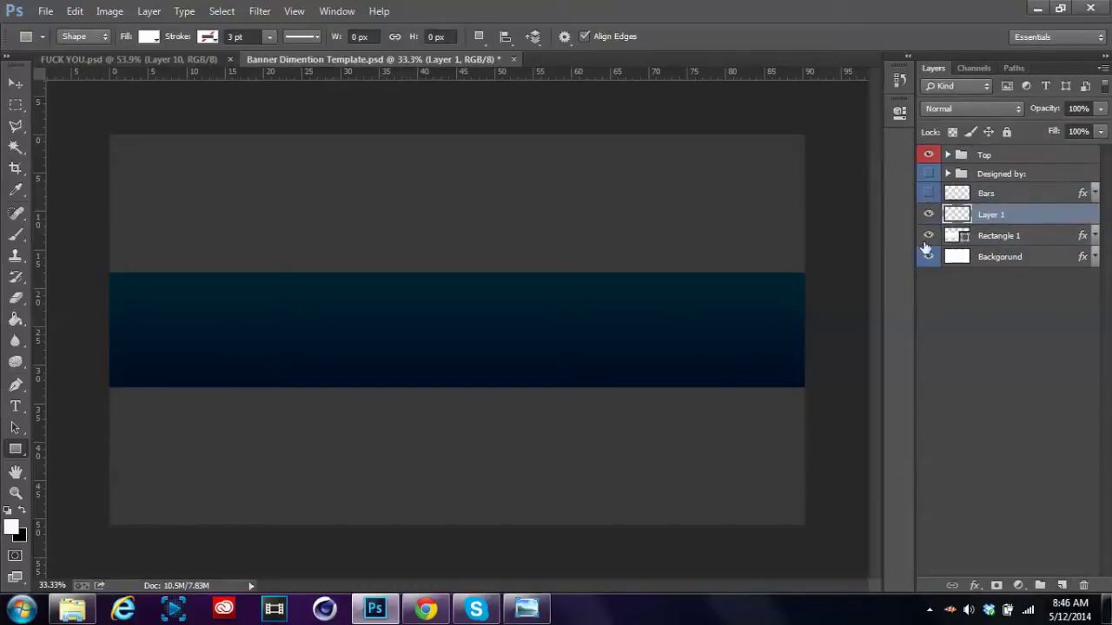
# Step: Set the Brush tool to the concentric rings preset at 419 px
pyautogui.click(16, 234)
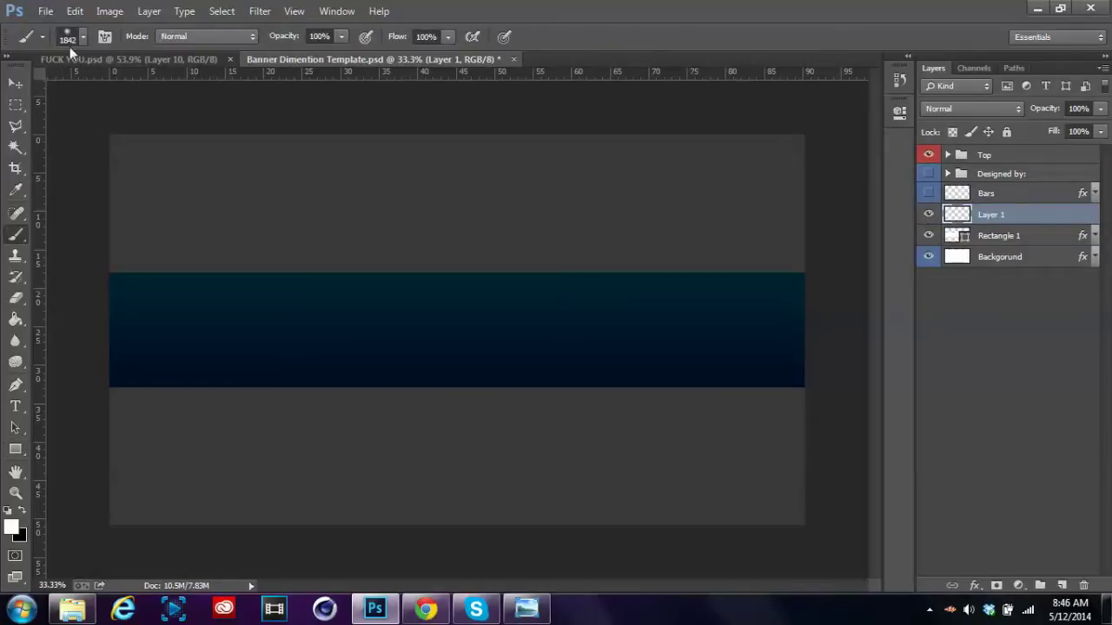
pyautogui.click(83, 39)
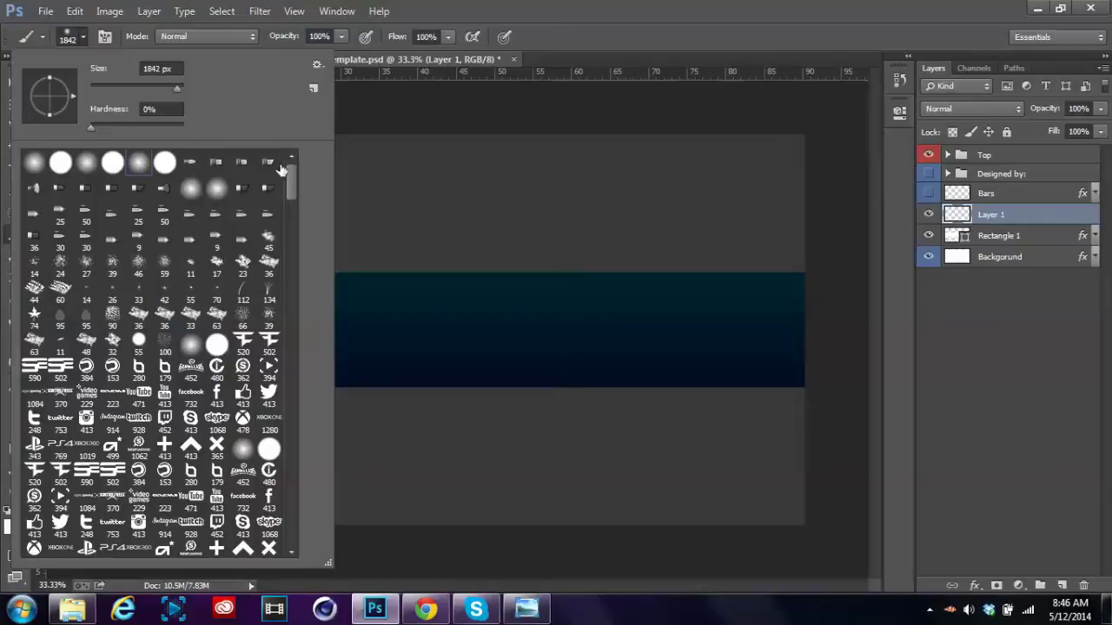
pyautogui.moveTo(294, 190); pyautogui.dragTo(292, 529)
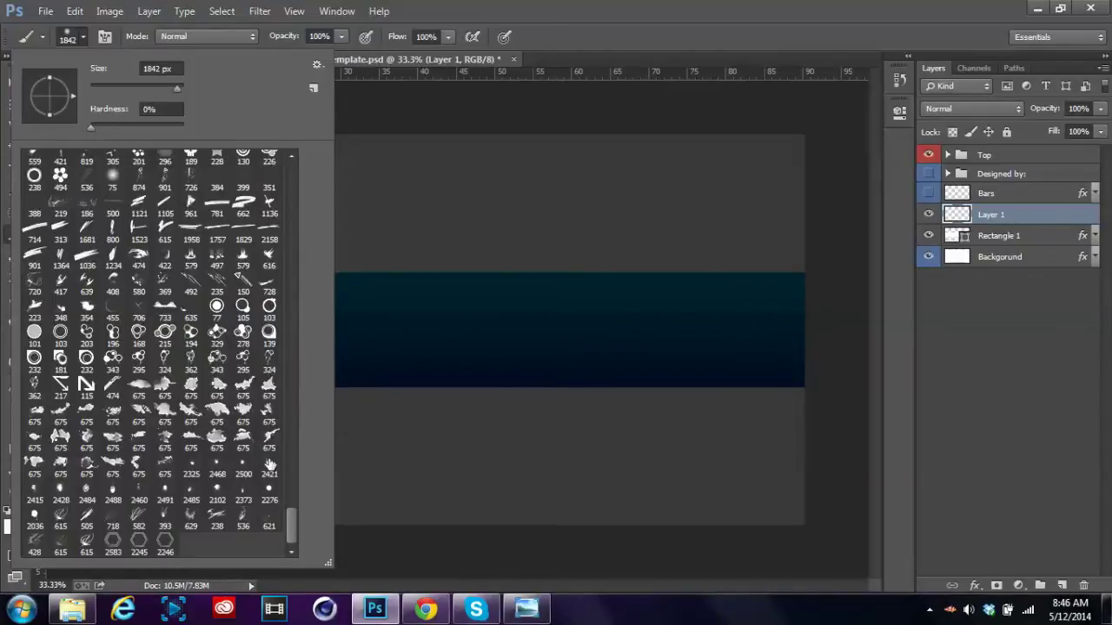
pyautogui.click(245, 336)
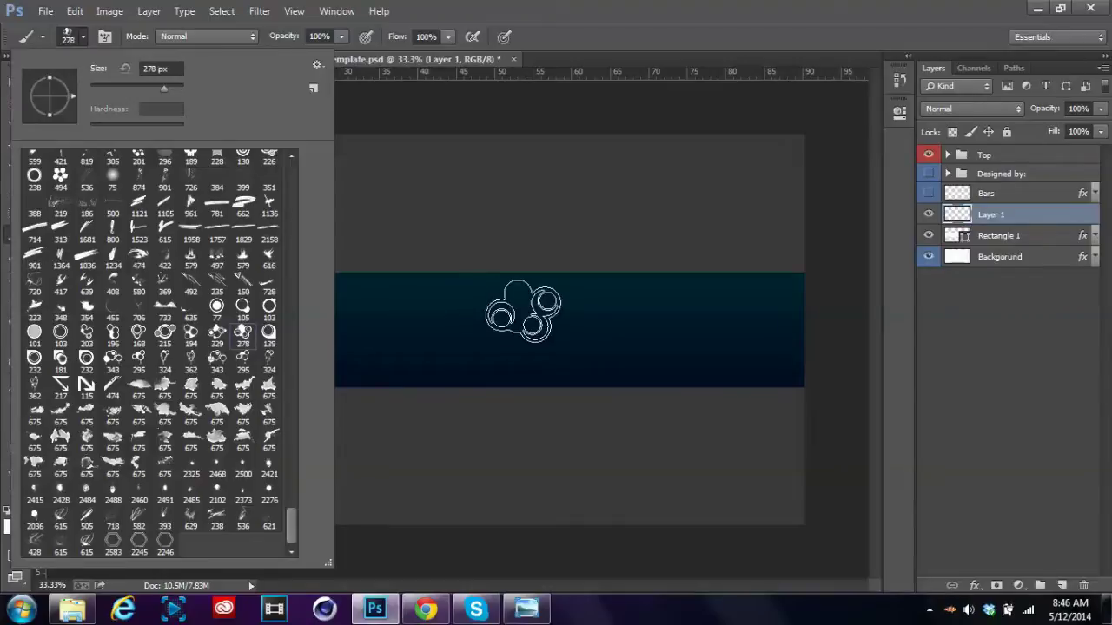
pyautogui.click(216, 306)
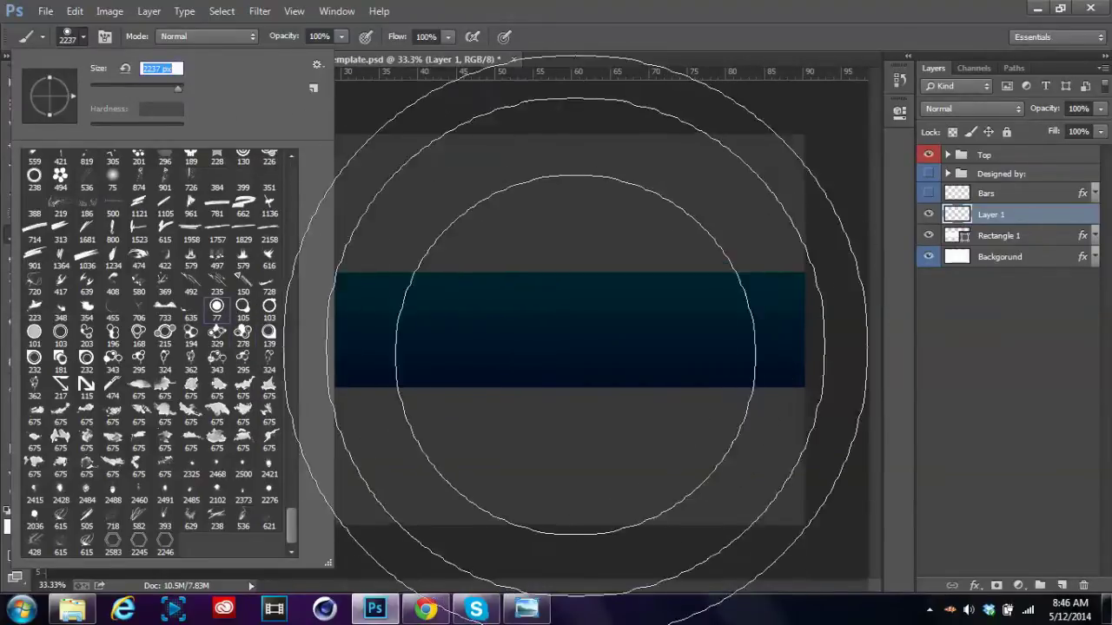
pyautogui.moveTo(171, 89); pyautogui.dragTo(170, 89)
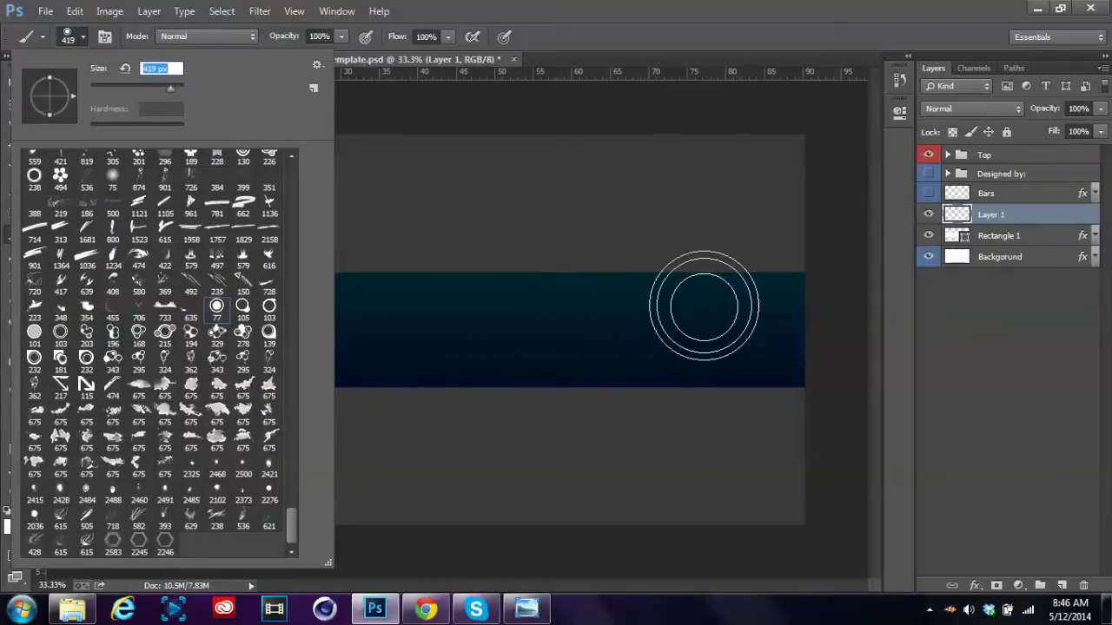
pyautogui.click(425, 609)
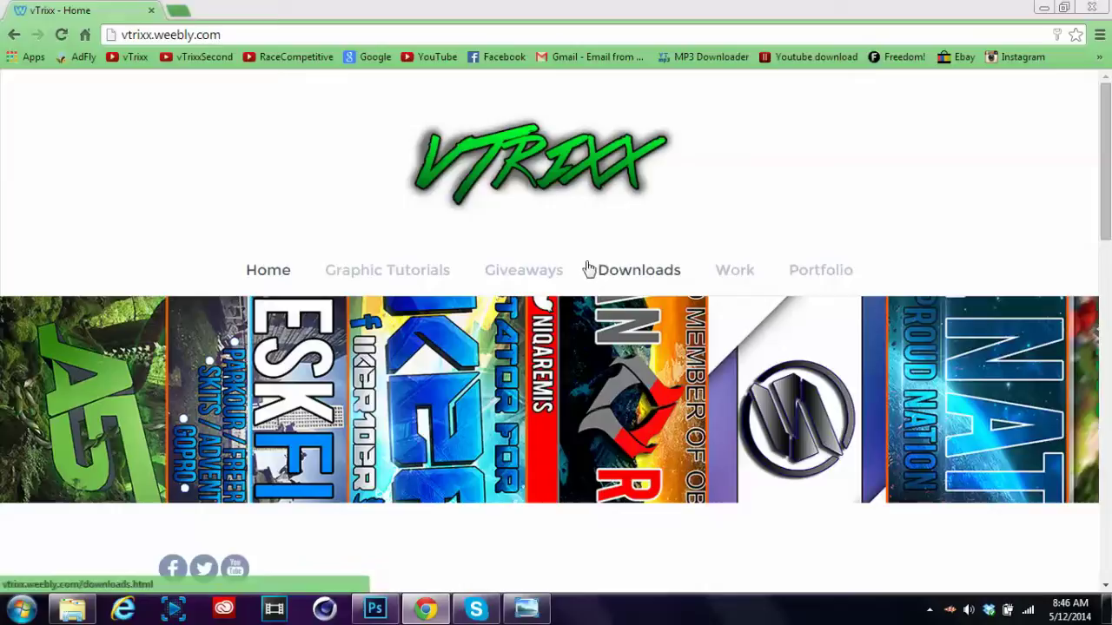
# Step: Point out the vTrixx Brush Pack #! on the vTrixx Downloads page, then return to Photoshop
pyautogui.click(589, 270)
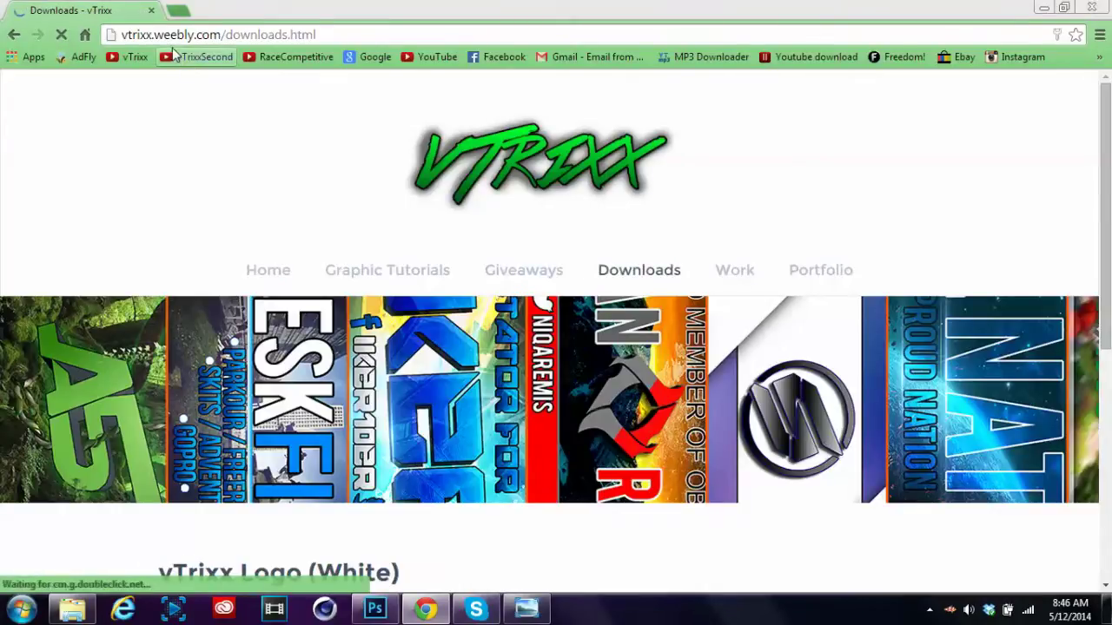
pyautogui.scroll(-2, 748, 436)
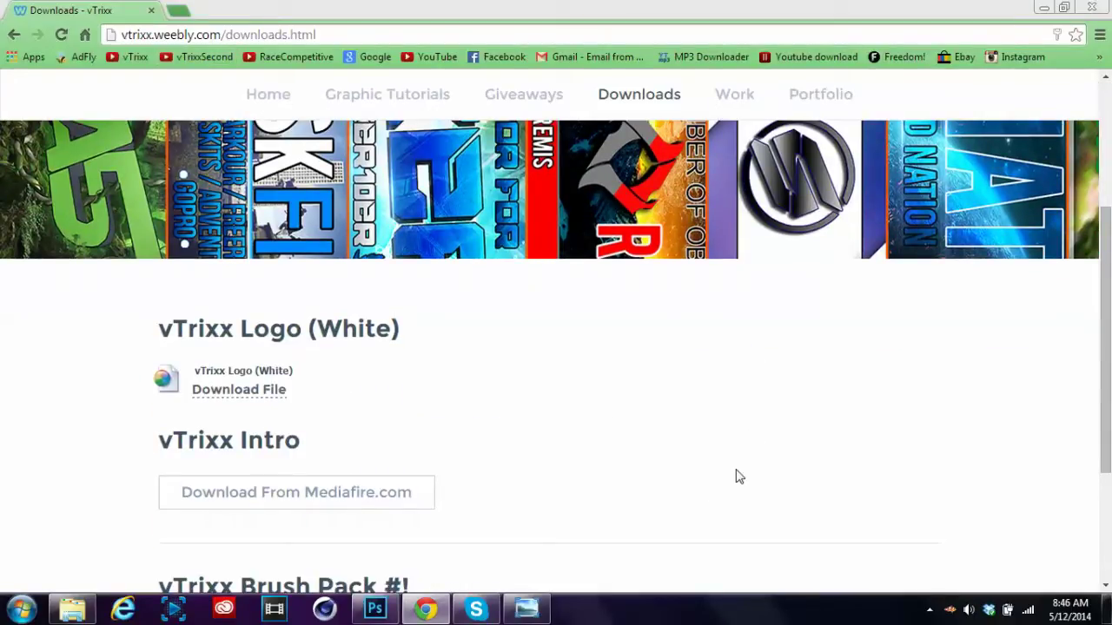
pyautogui.scroll(-2, 499, 400)
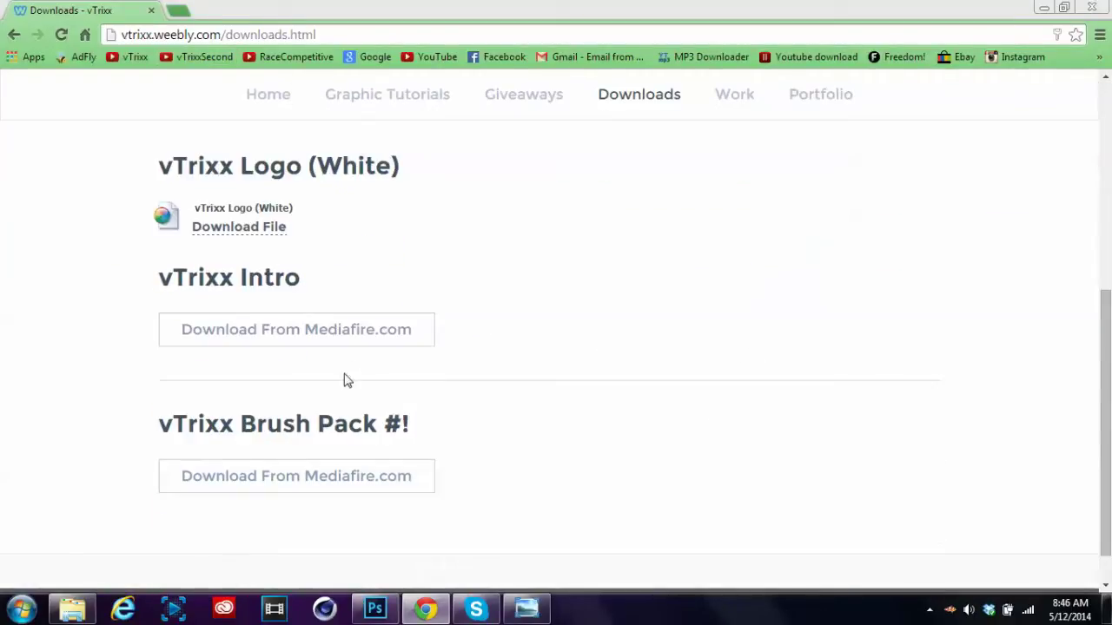
pyautogui.moveTo(158, 424)
pyautogui.mouseDown()
pyautogui.moveTo(425, 417)
pyautogui.moveTo(125, 432)
pyautogui.mouseUp()
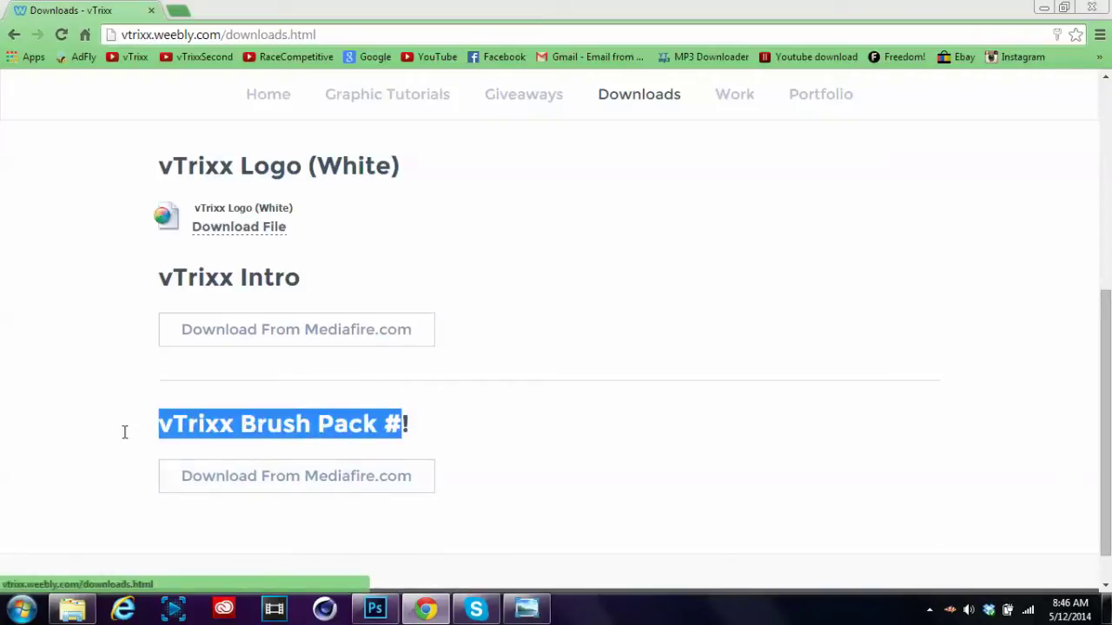
pyautogui.click(120, 434)
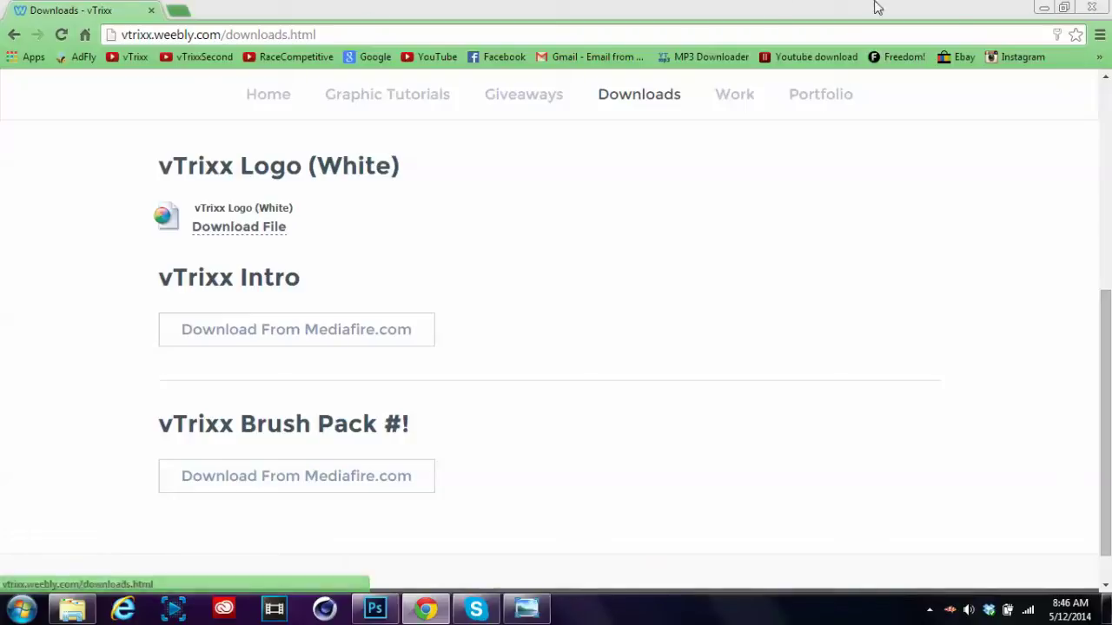
pyautogui.click(1043, 7)
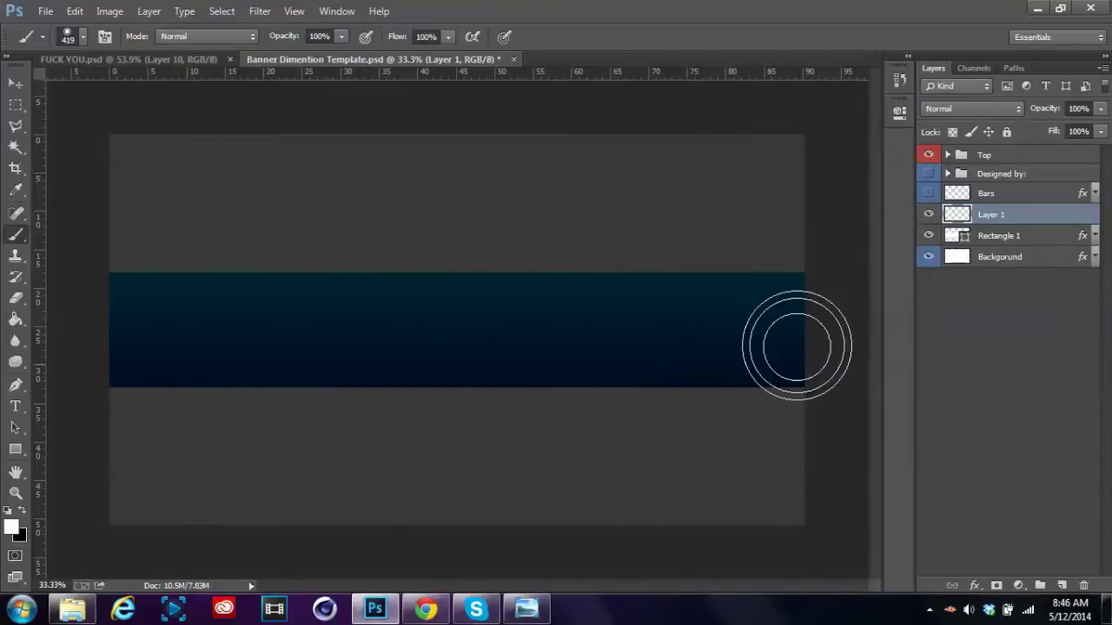
# Step: Stamp eleven overlapping white rings across the blue bar, from its right end to the left edge
pyautogui.click(770, 293)
pyautogui.click(763, 407)
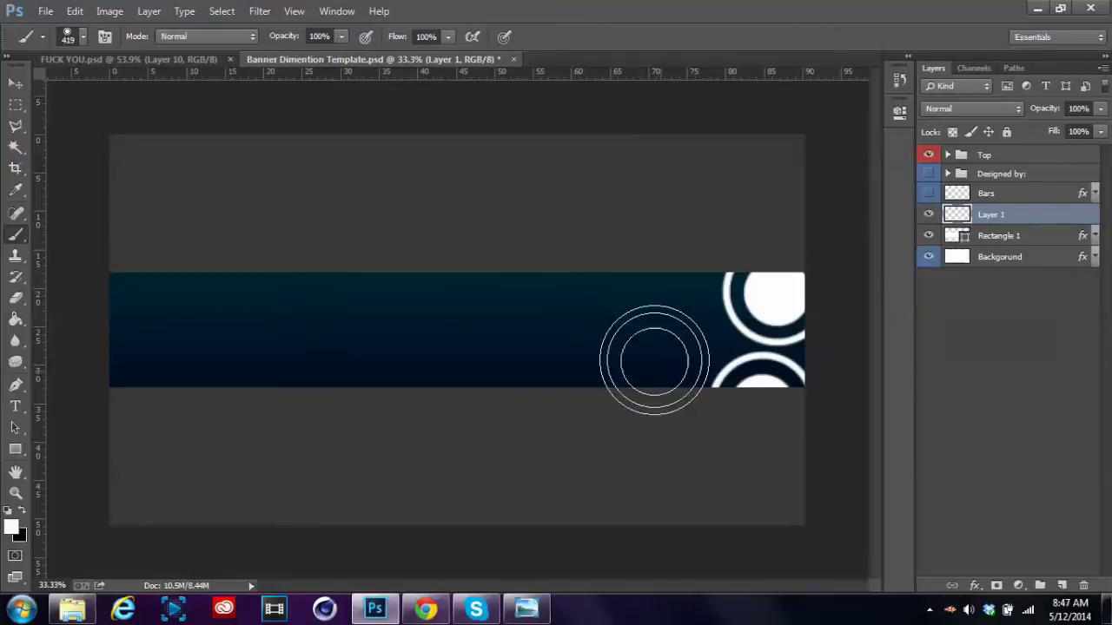
pyautogui.click(668, 339)
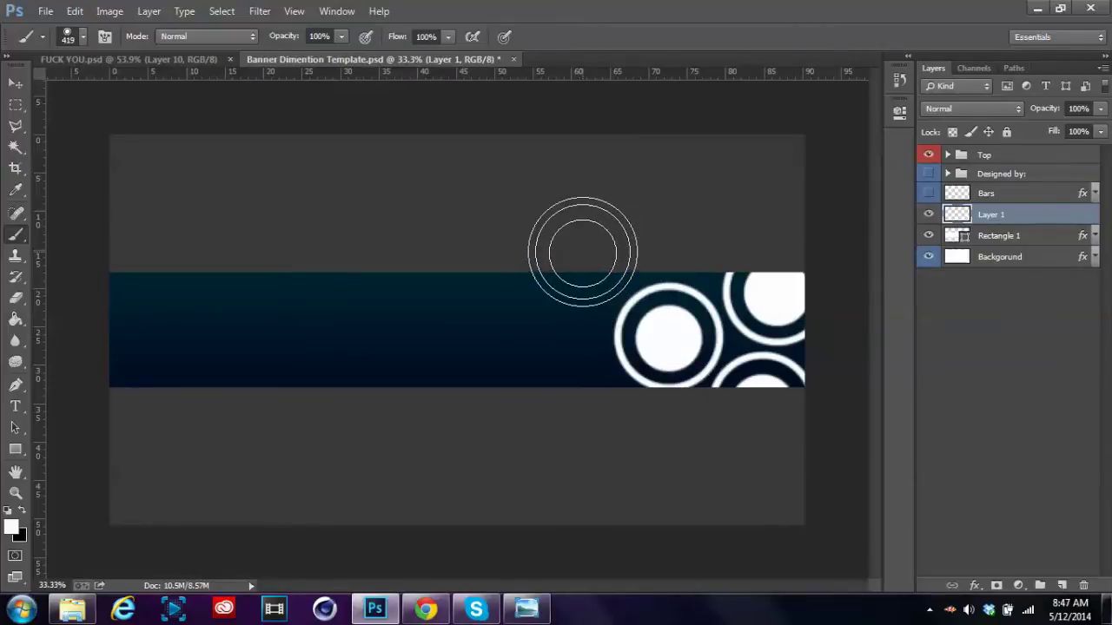
pyautogui.click(582, 252)
pyautogui.click(558, 353)
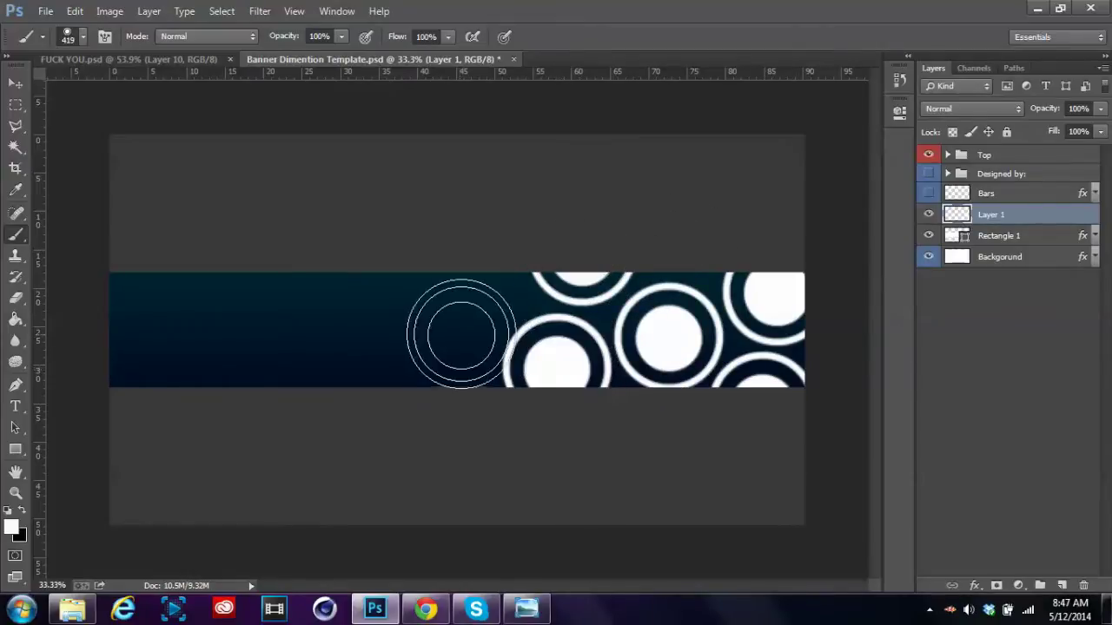
pyautogui.click(465, 291)
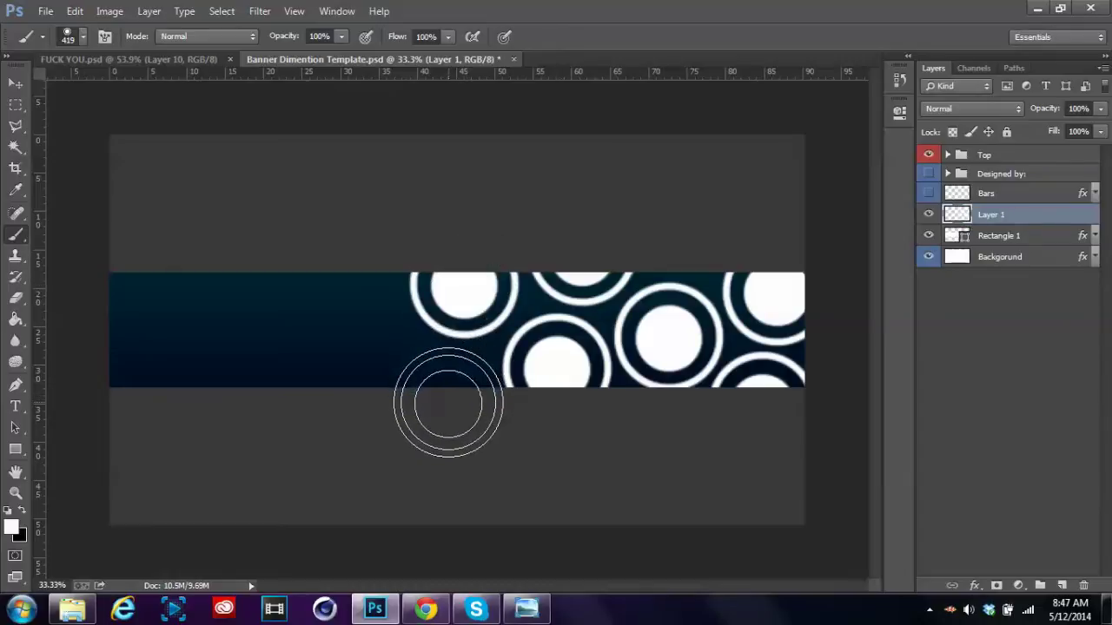
pyautogui.click(449, 404)
pyautogui.click(349, 330)
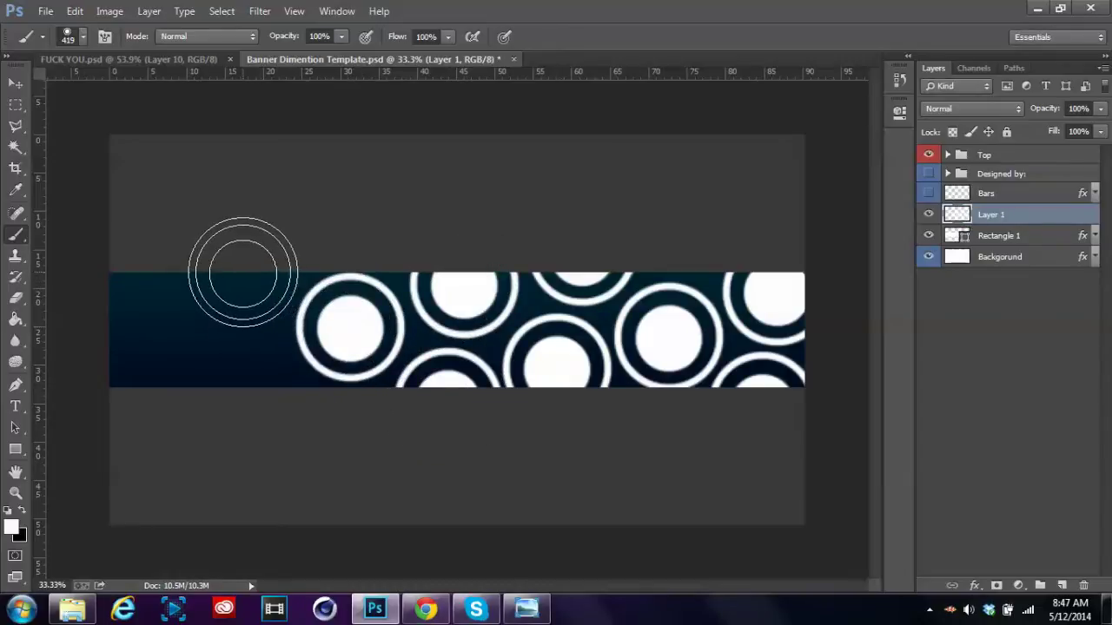
pyautogui.click(243, 275)
pyautogui.click(249, 396)
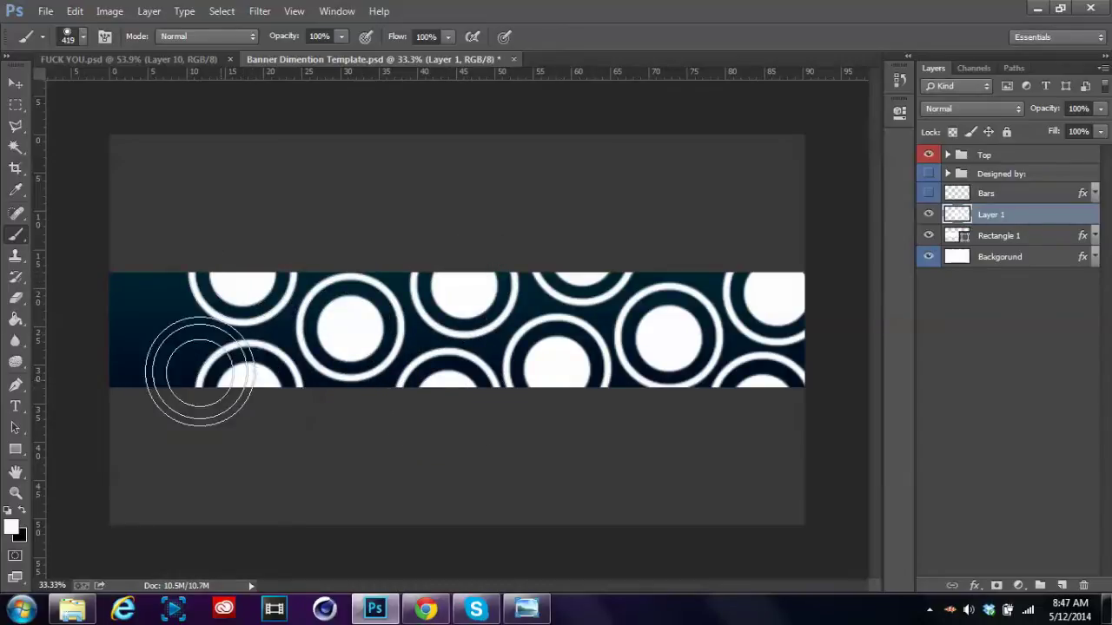
pyautogui.click(141, 332)
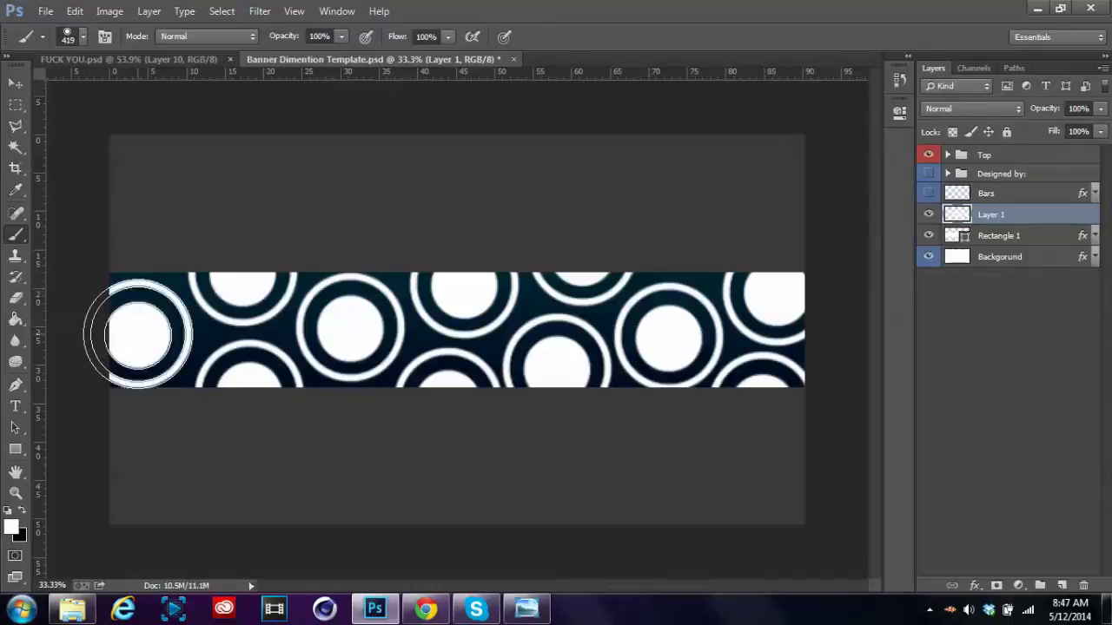
# Step: Set Layer 1 to Overlay blending at 20% opacity
pyautogui.click(987, 108)
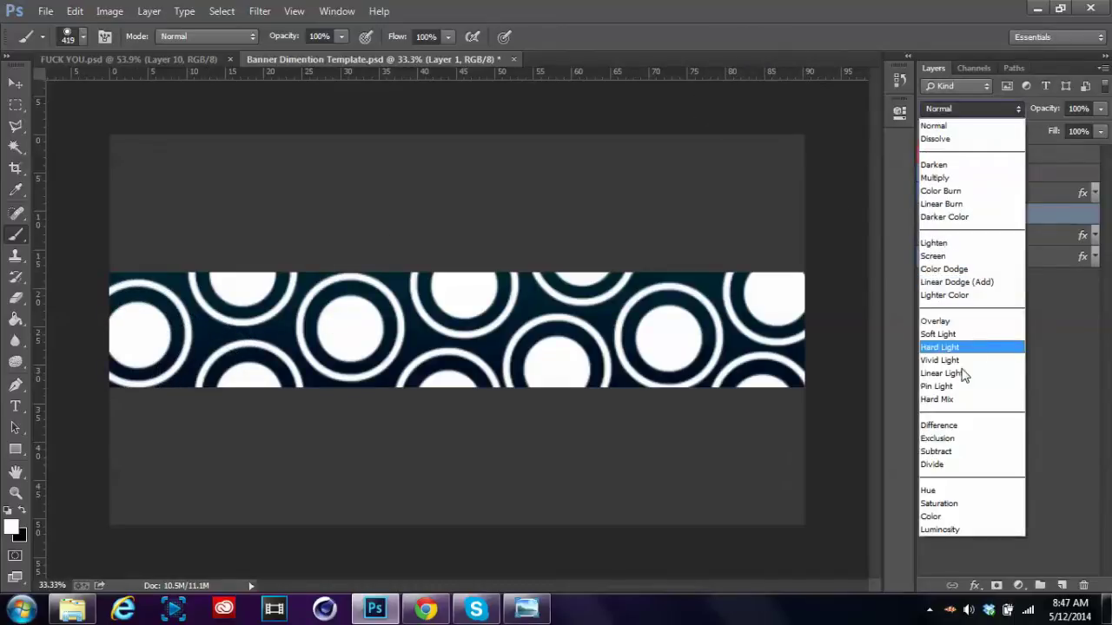
pyautogui.click(968, 322)
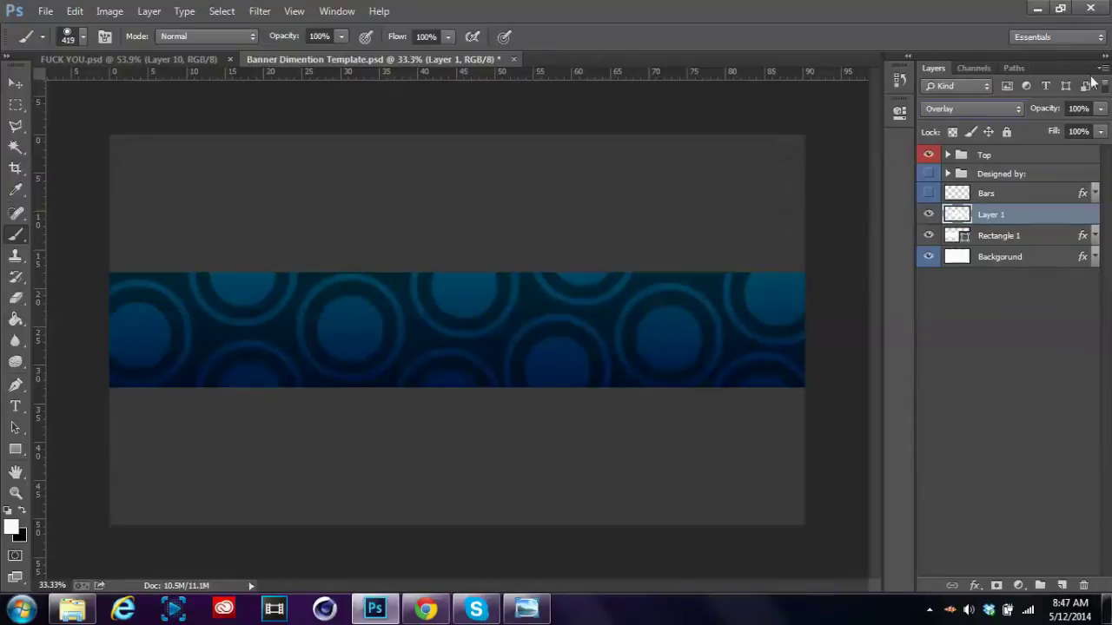
pyautogui.click(1101, 109)
pyautogui.moveTo(1025, 131); pyautogui.dragTo(1034, 130)
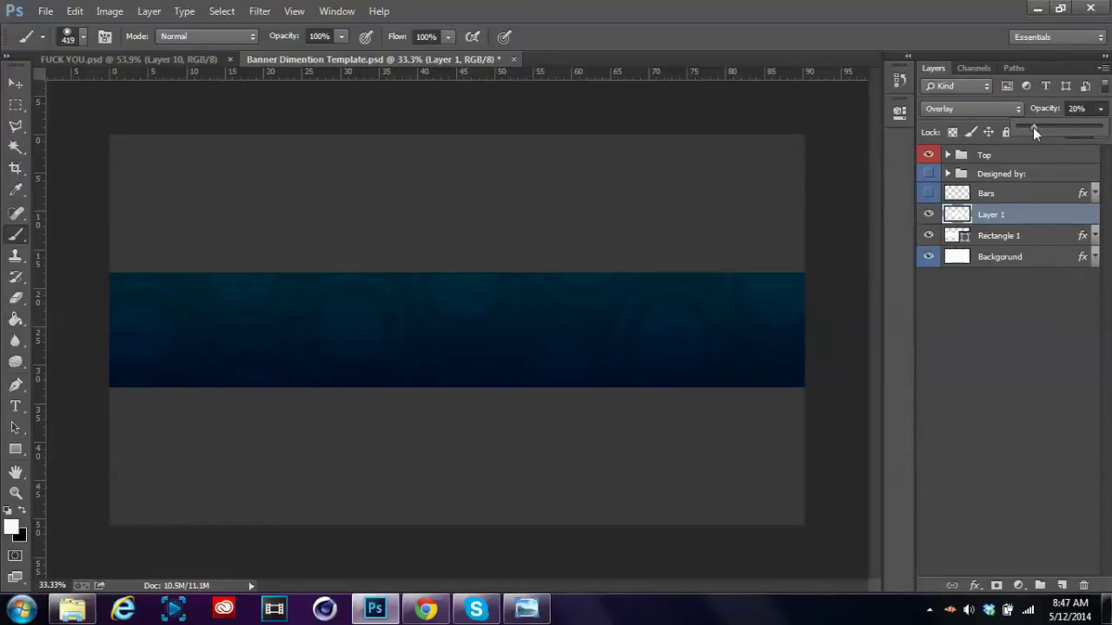
pyautogui.press('Return')
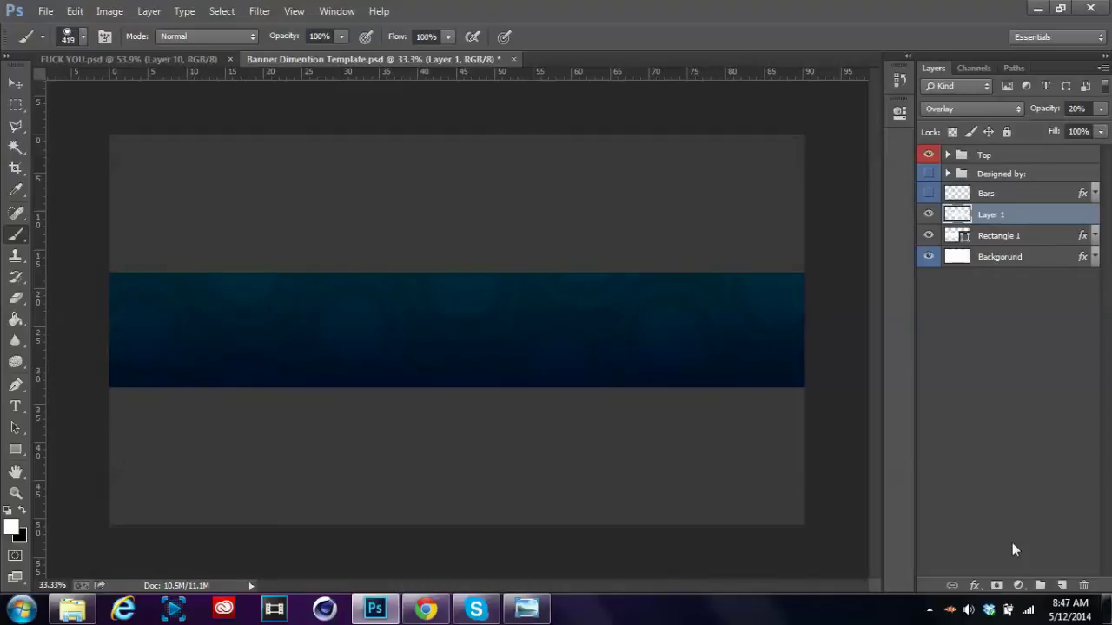
# Step: Add a new Layer 2 and choose a 1447 px soft round brush
pyautogui.click(1061, 585)
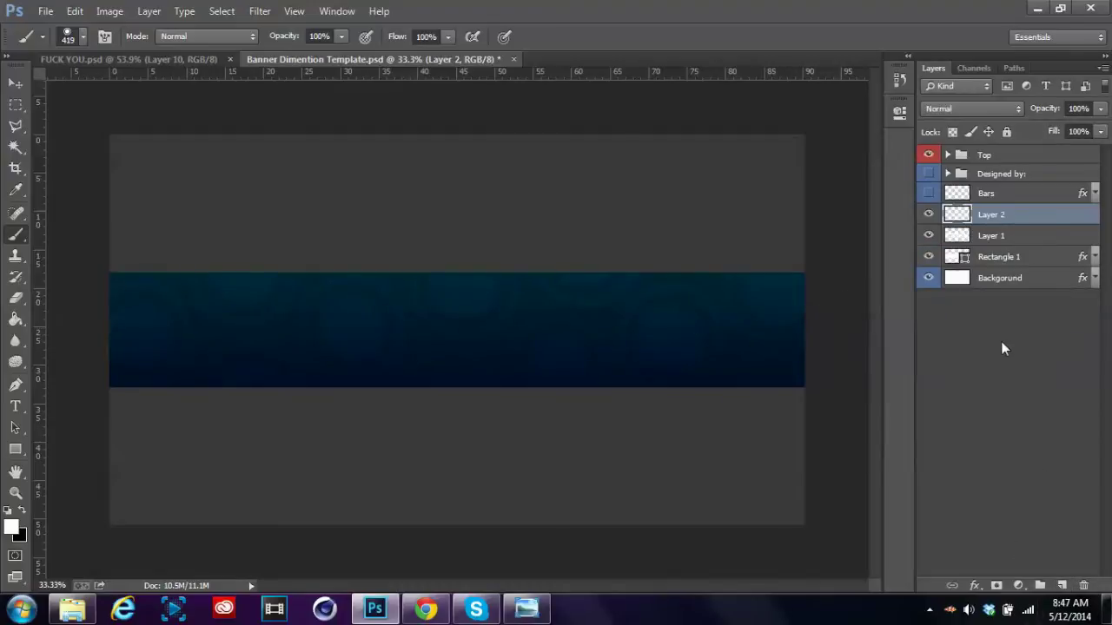
pyautogui.click(80, 40)
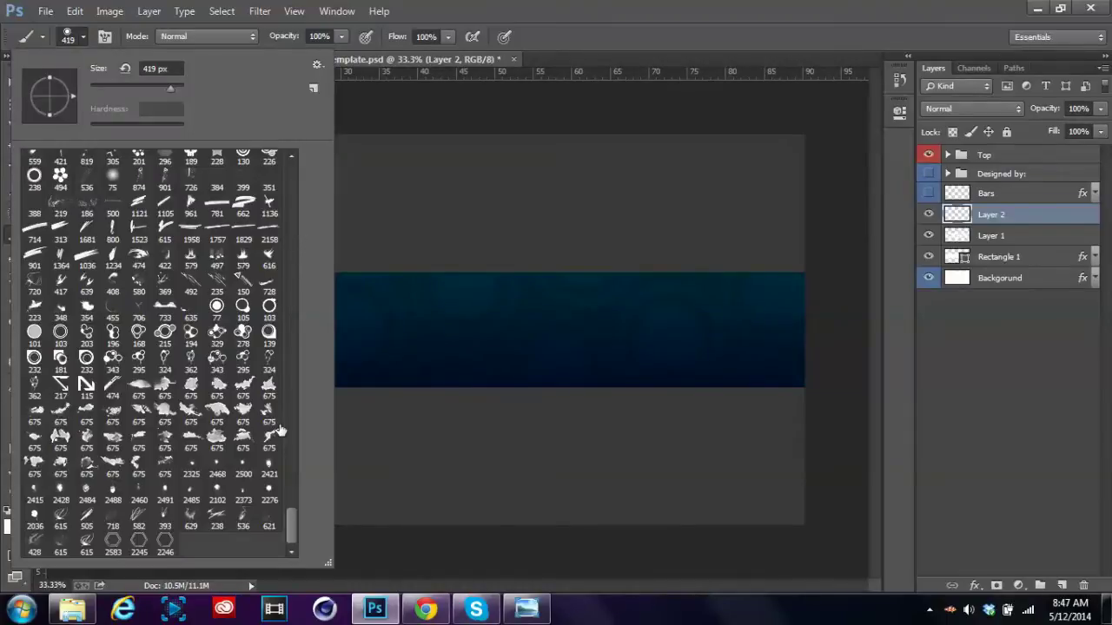
pyautogui.scroll(10, 286, 486)
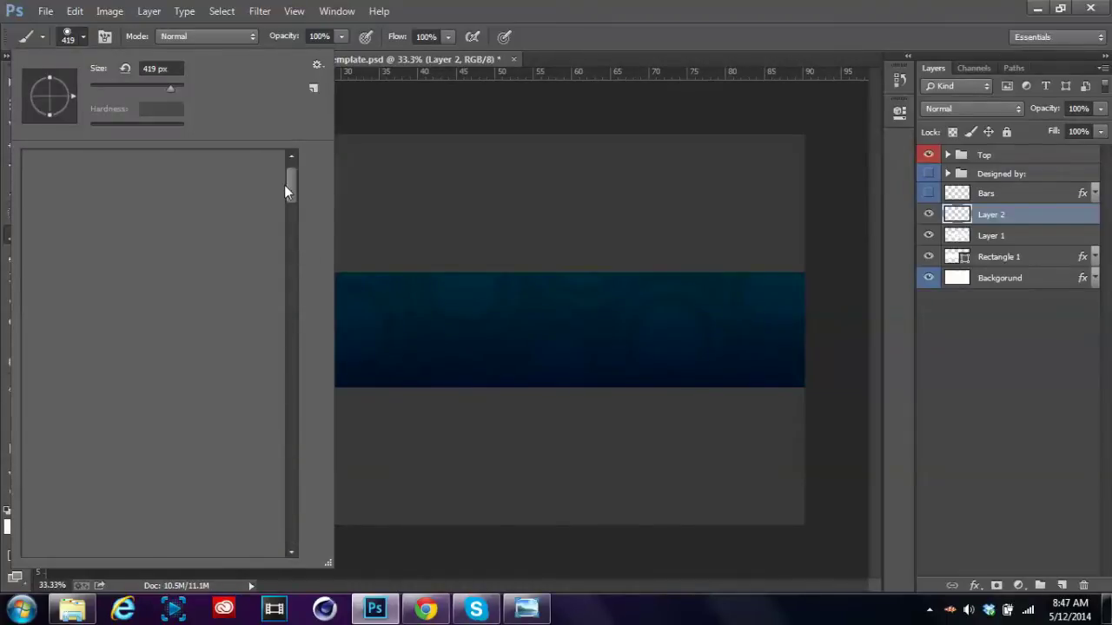
pyautogui.click(139, 164)
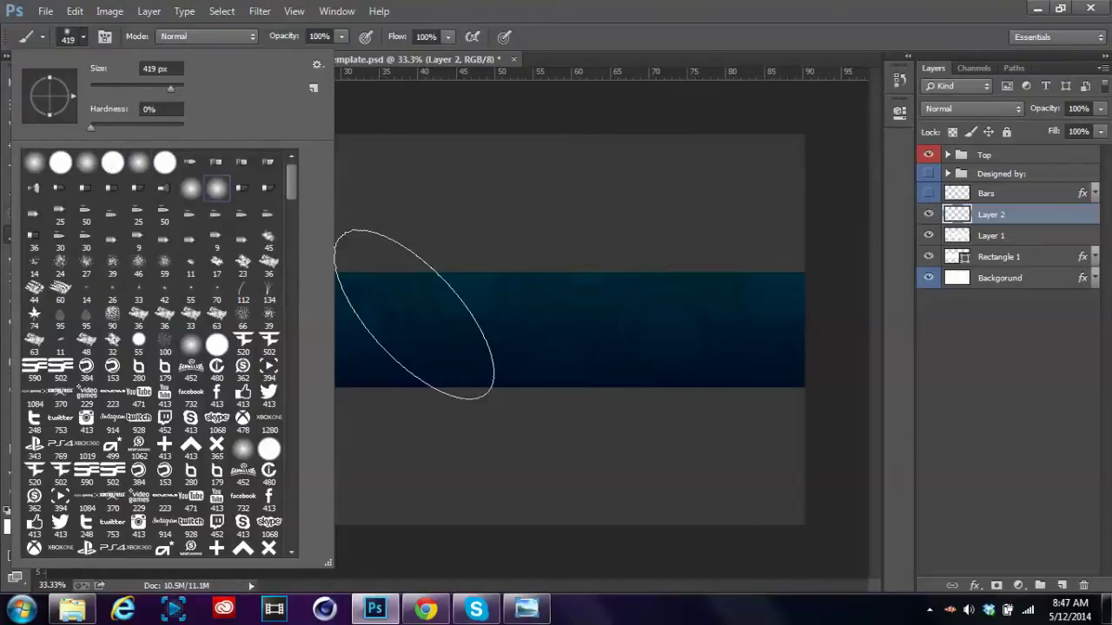
pyautogui.click(138, 165)
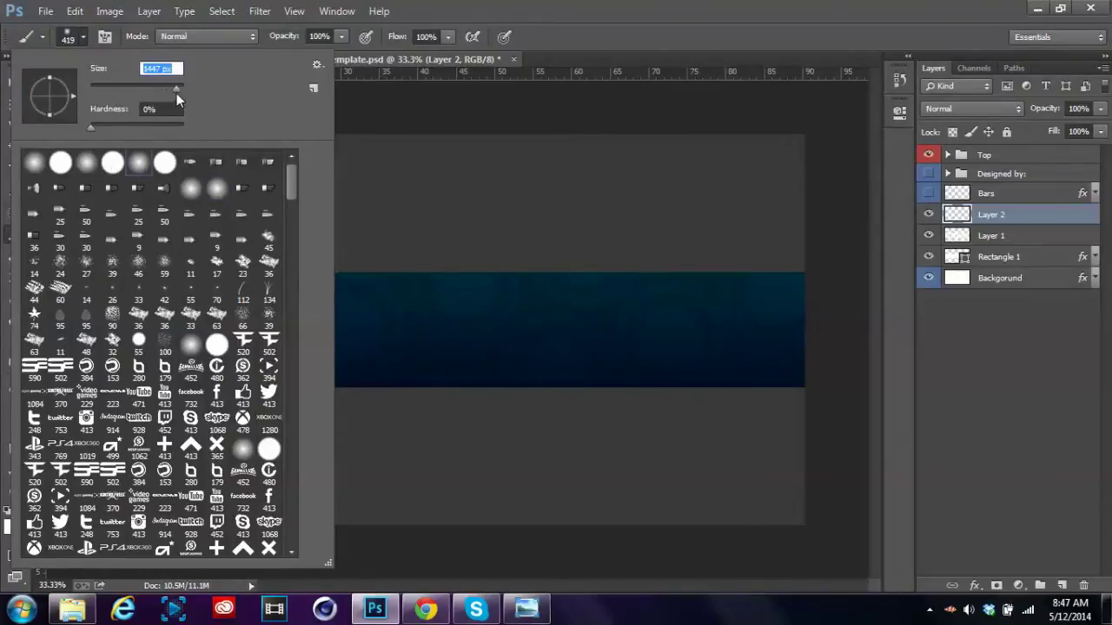
pyautogui.click(82, 36)
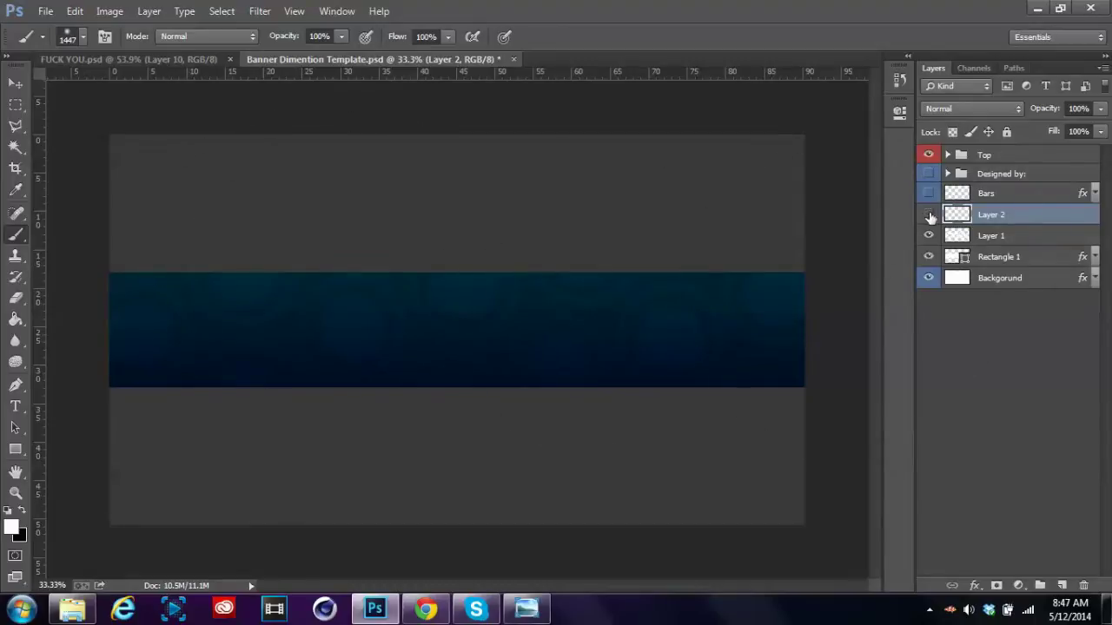
# Step: Paint a soft white glow across the lower half of the banner on Layer 2
pyautogui.click(928, 215)
pyautogui.click(929, 215)
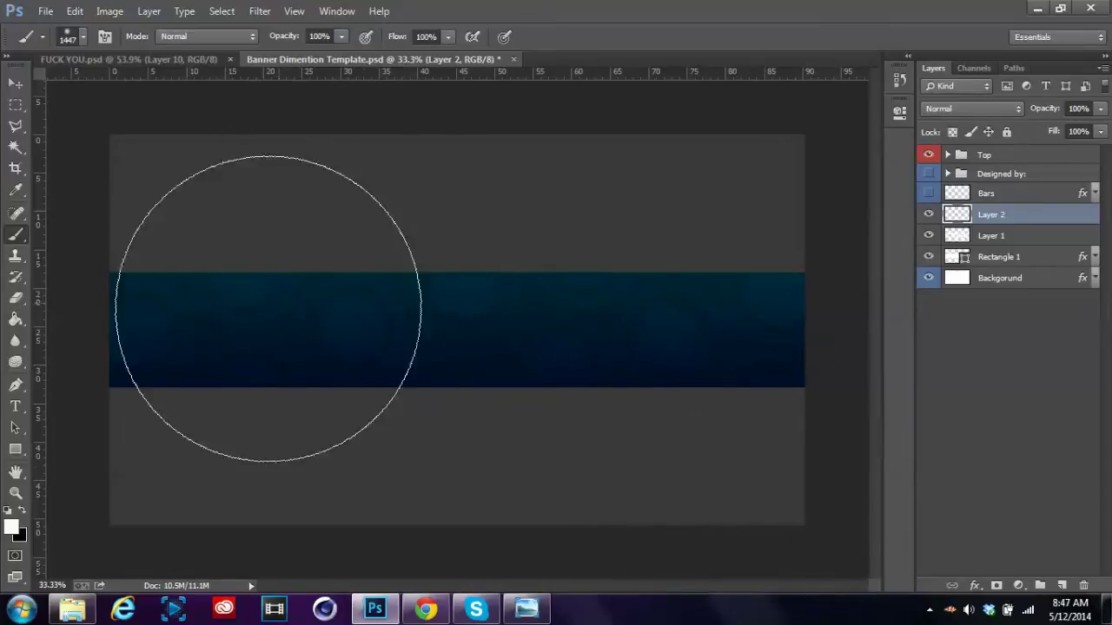
pyautogui.click(83, 45)
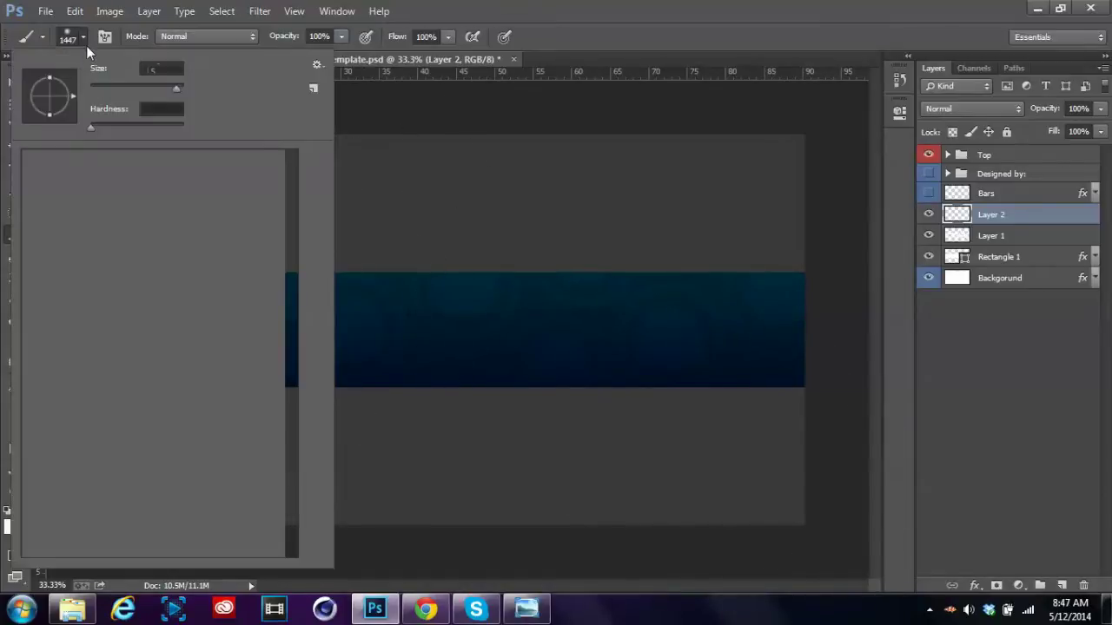
pyautogui.click(82, 40)
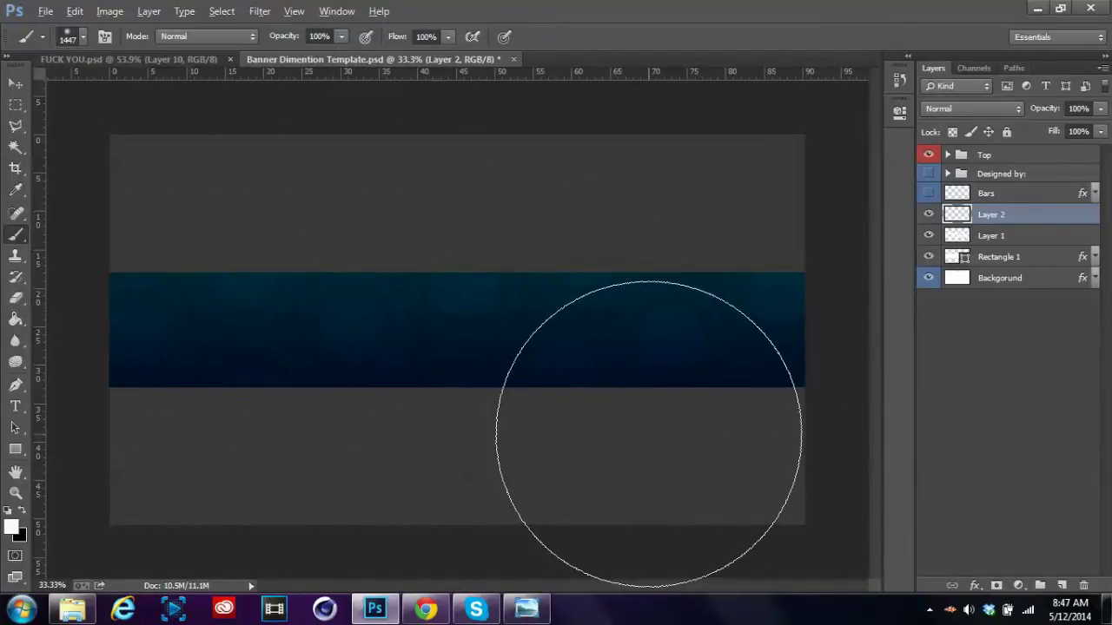
pyautogui.scroll(-1, 700, 471)
pyautogui.moveTo(747, 486)
pyautogui.mouseDown()
pyautogui.moveTo(756, 484)
pyautogui.moveTo(185, 472)
pyautogui.moveTo(149, 484)
pyautogui.mouseUp()
pyautogui.moveTo(260, 482)
pyautogui.mouseDown()
pyautogui.moveTo(443, 462)
pyautogui.moveTo(464, 397)
pyautogui.mouseUp()
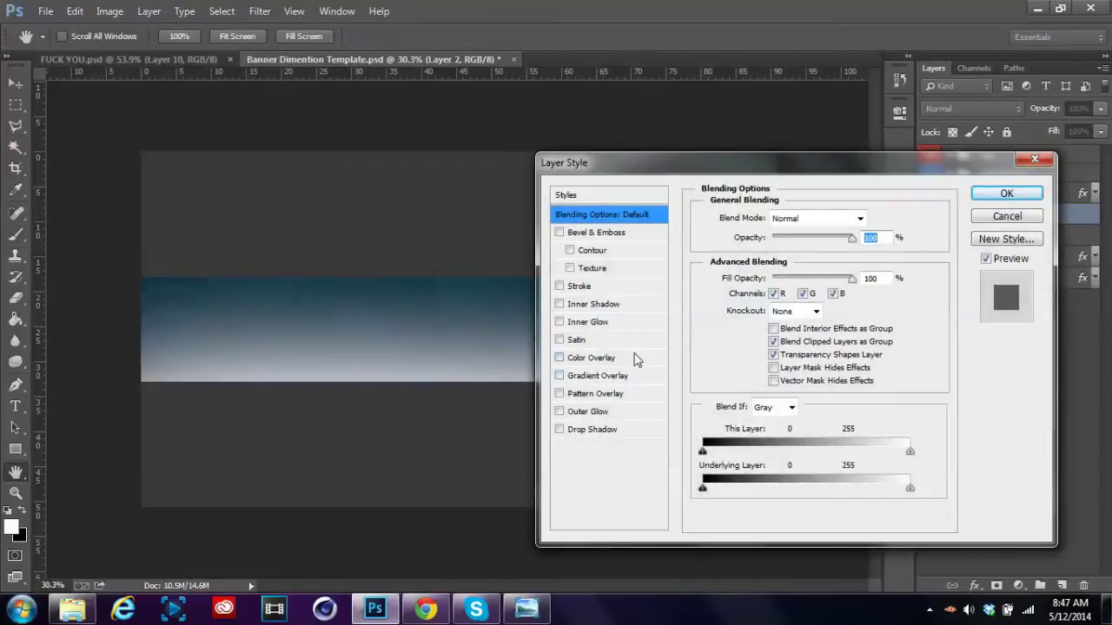
# Step: Give Layer 2 a bright blue #00c6ff colour overlay
pyautogui.click(635, 358)
pyautogui.click(871, 218)
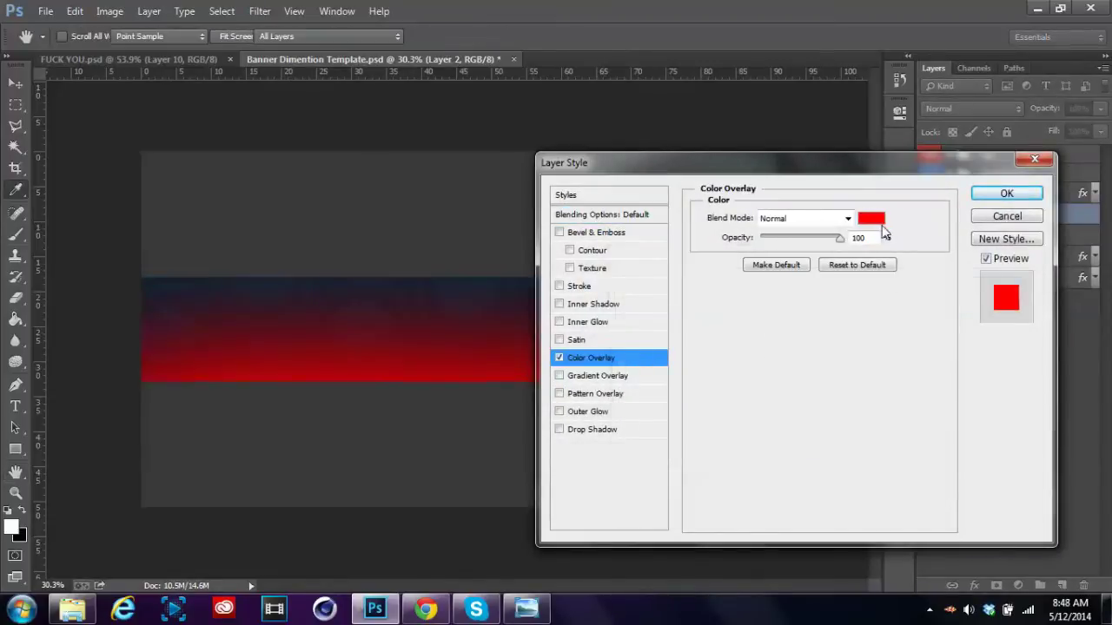
pyautogui.click(839, 393)
pyautogui.moveTo(840, 393); pyautogui.dragTo(841, 379)
pyautogui.press('Return')
pyautogui.press('Return')
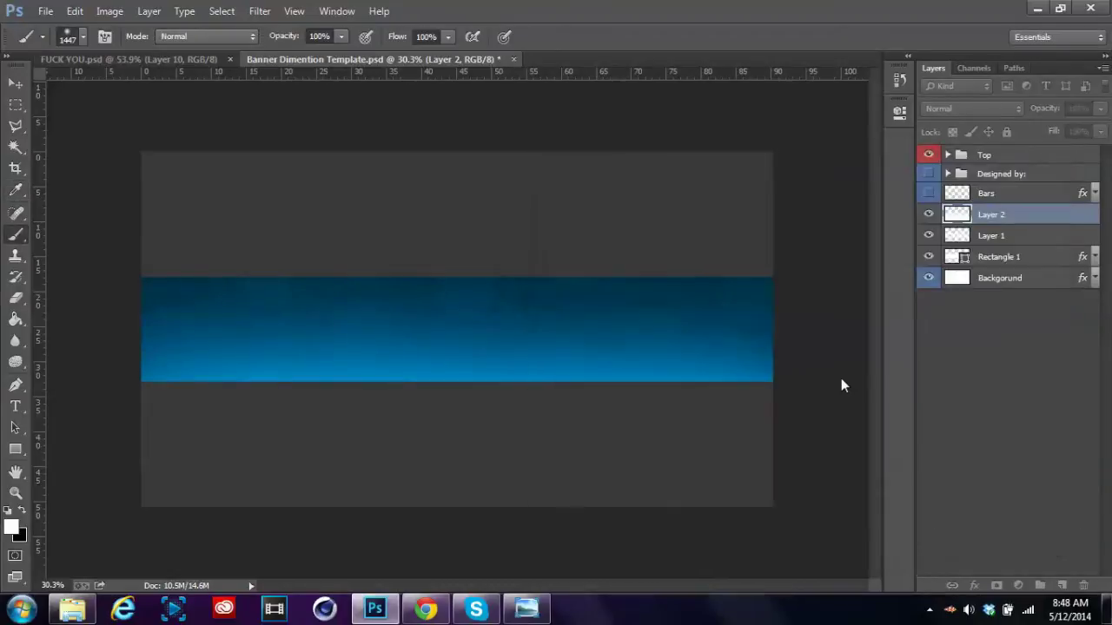
# Step: Lower Layer 2's opacity to 75% and collapse its effects list
pyautogui.click(1100, 109)
pyautogui.moveTo(1064, 126)
pyautogui.mouseDown()
pyautogui.moveTo(1056, 132)
pyautogui.moveTo(1081, 123)
pyautogui.mouseUp()
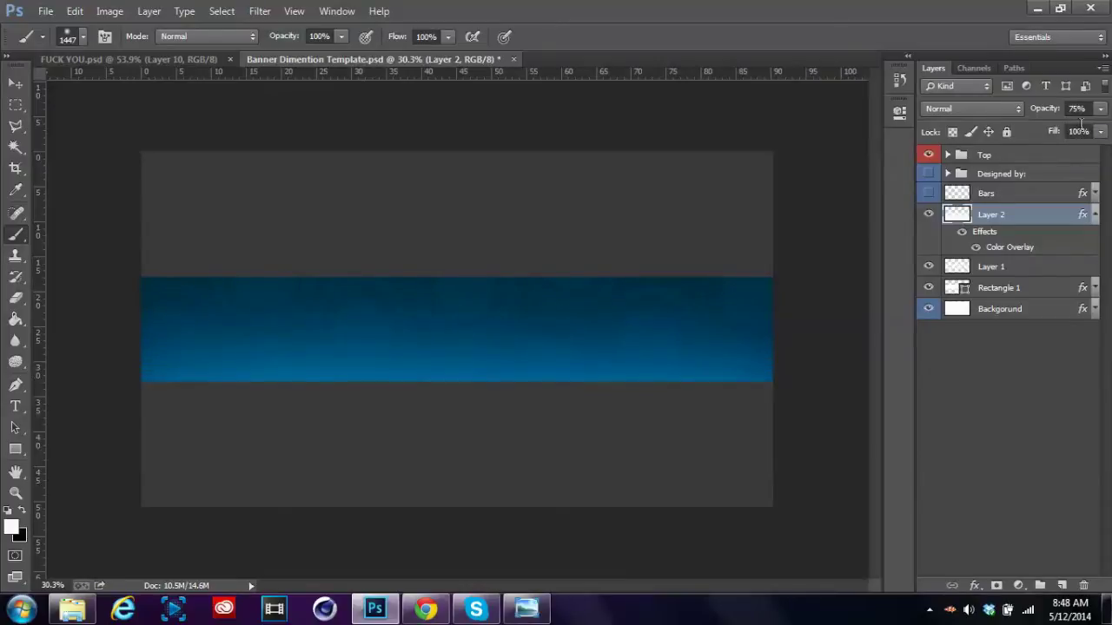
pyautogui.click(1095, 215)
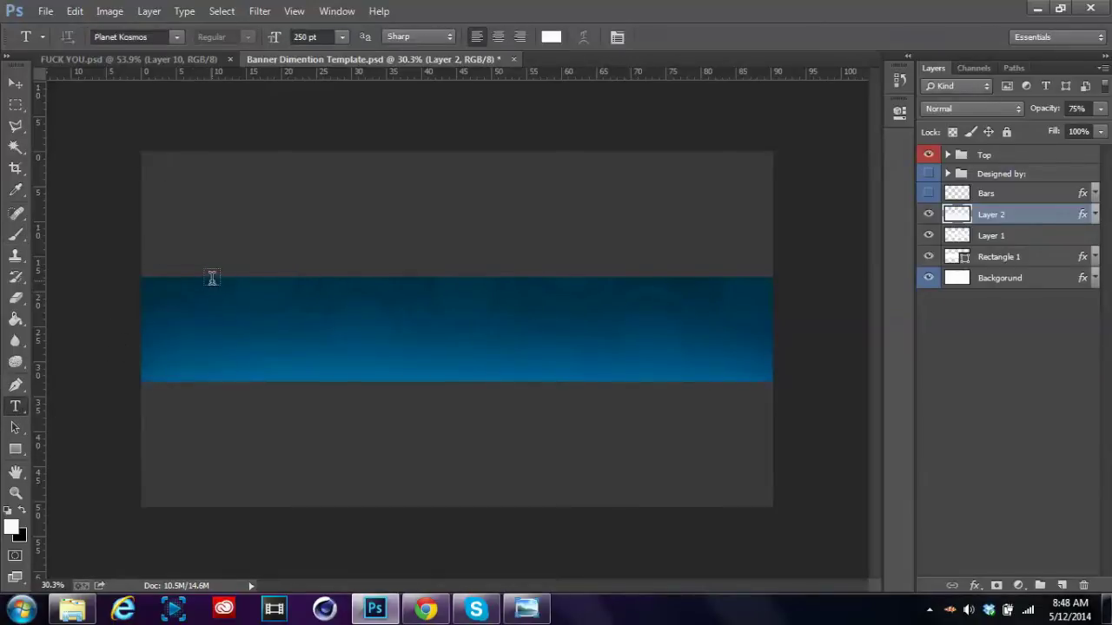
# Step: Add a text box across the blue bar reading 'damon' and select all of its text
pyautogui.moveTo(212, 280); pyautogui.dragTo(774, 380)
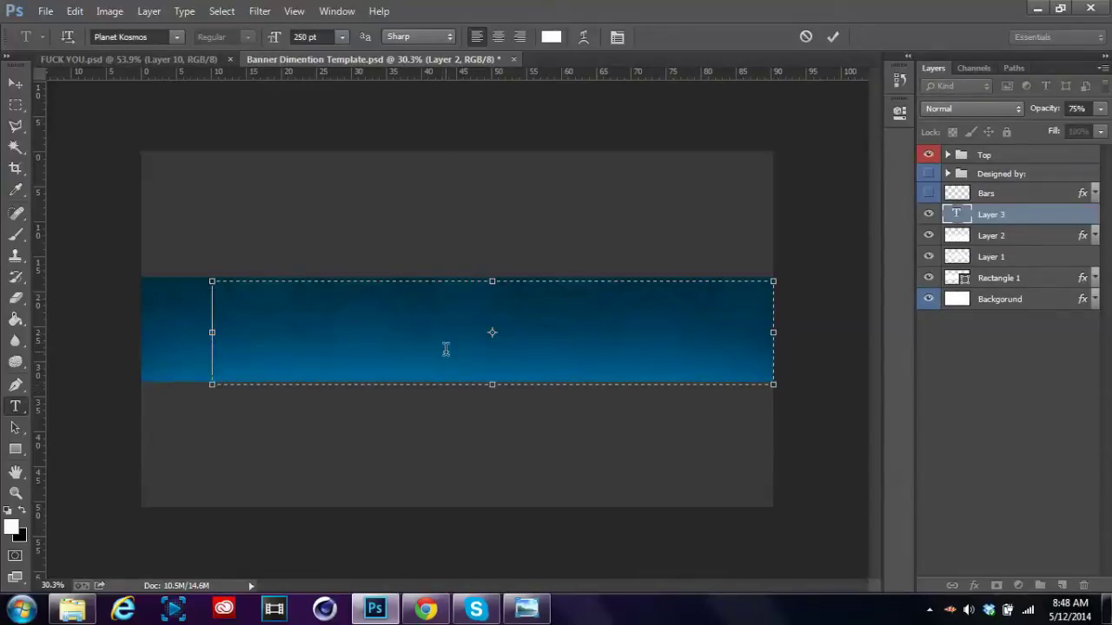
pyautogui.write('U')
pyautogui.press('BackSpace')
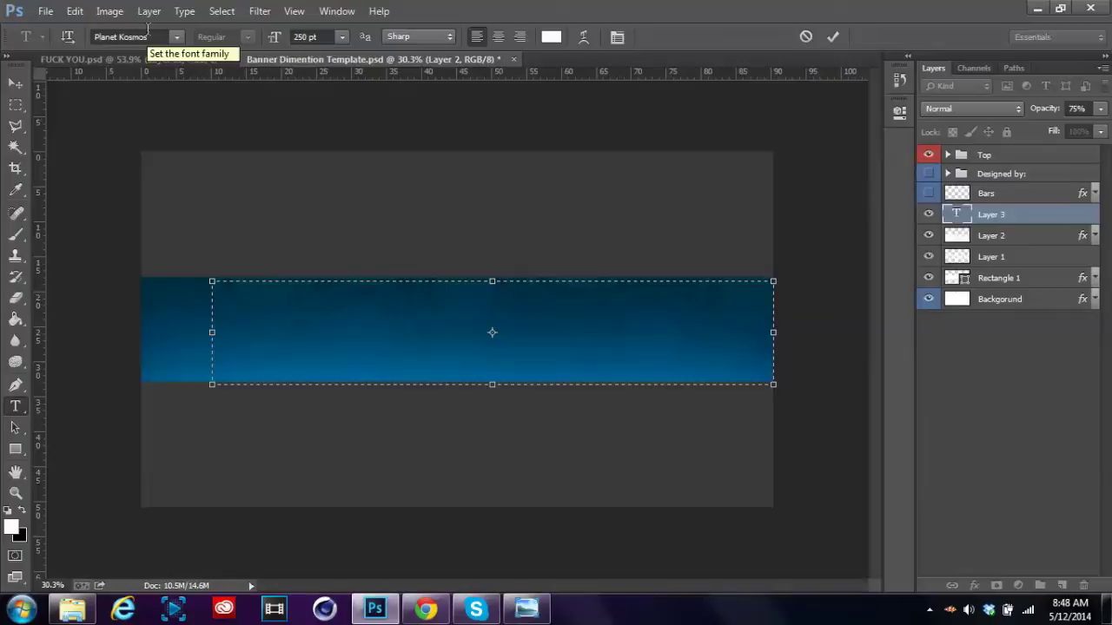
pyautogui.write('A')
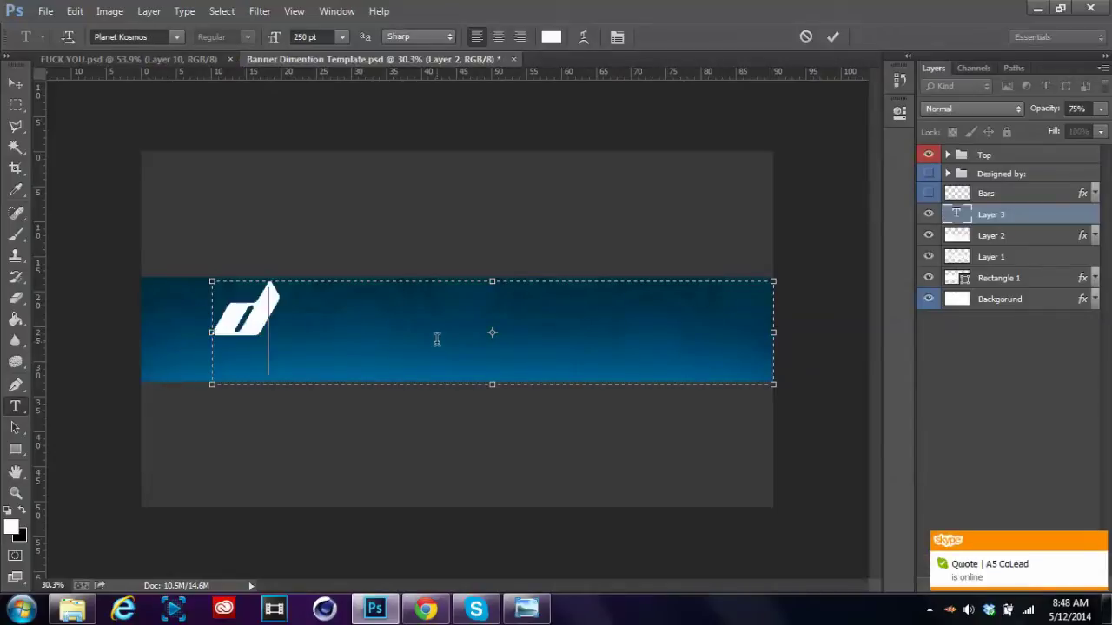
pyautogui.press('BackSpace')
pyautogui.write('dm')
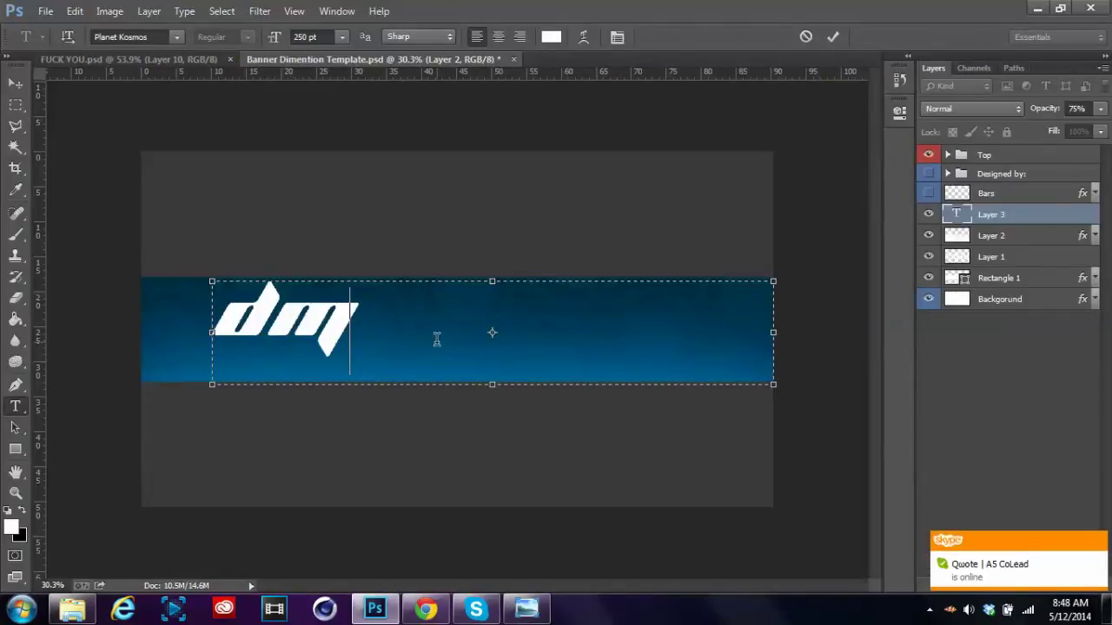
pyautogui.press('BackSpace')
pyautogui.write('amon')
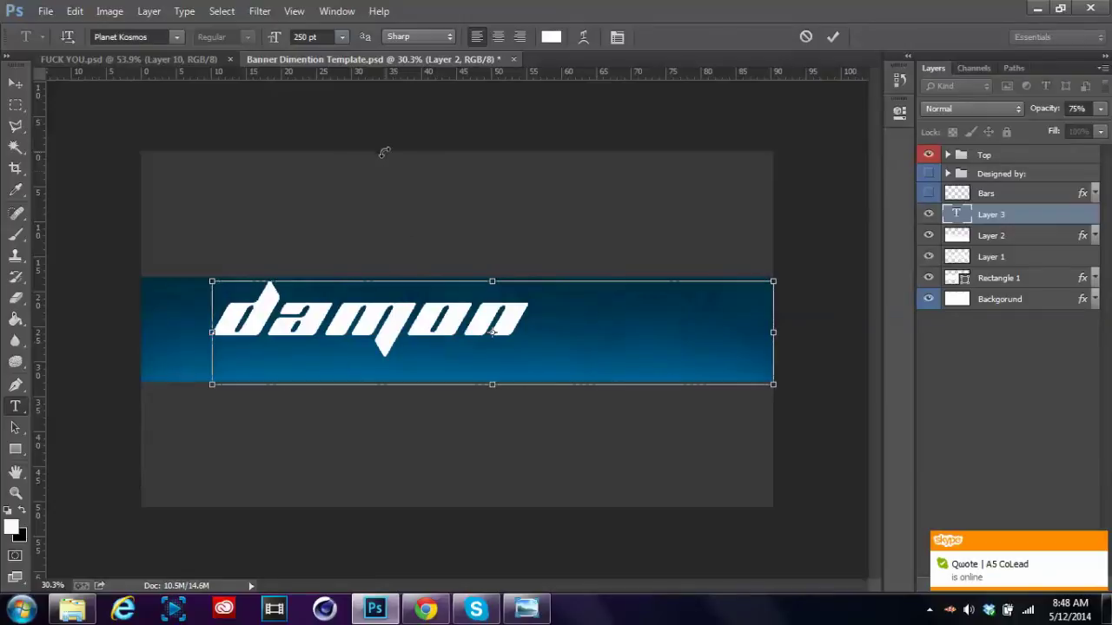
pyautogui.hotkey('ctrl', 'a')
# Step: Move the damon text further right on the banner and dismiss a chat notification
pyautogui.click(16, 82)
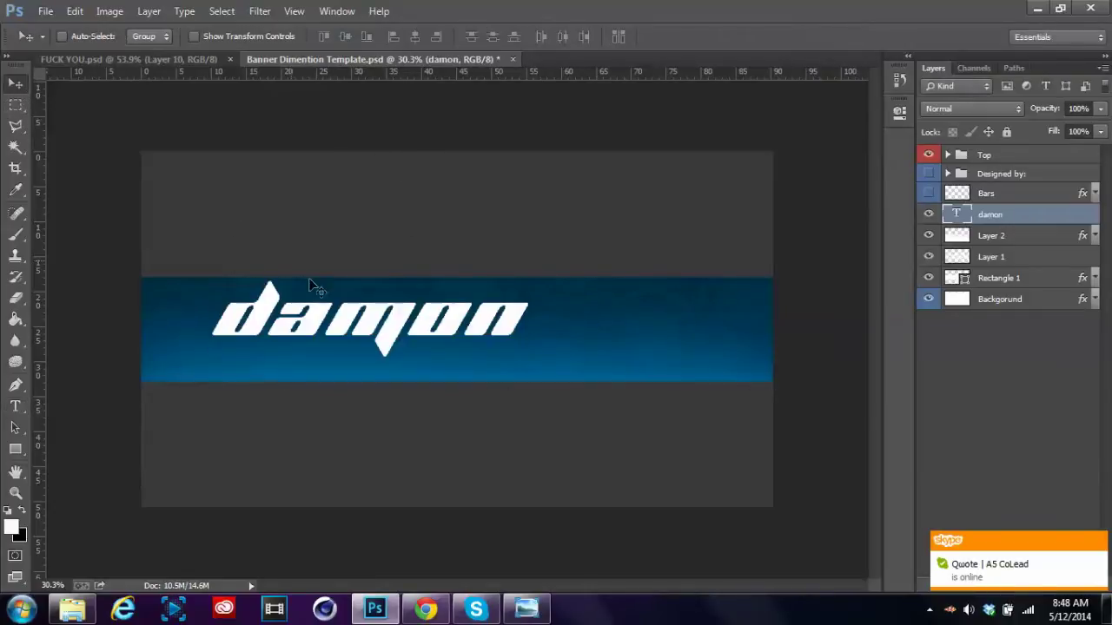
pyautogui.moveTo(313, 285); pyautogui.dragTo(375, 285)
pyautogui.click(1088, 552)
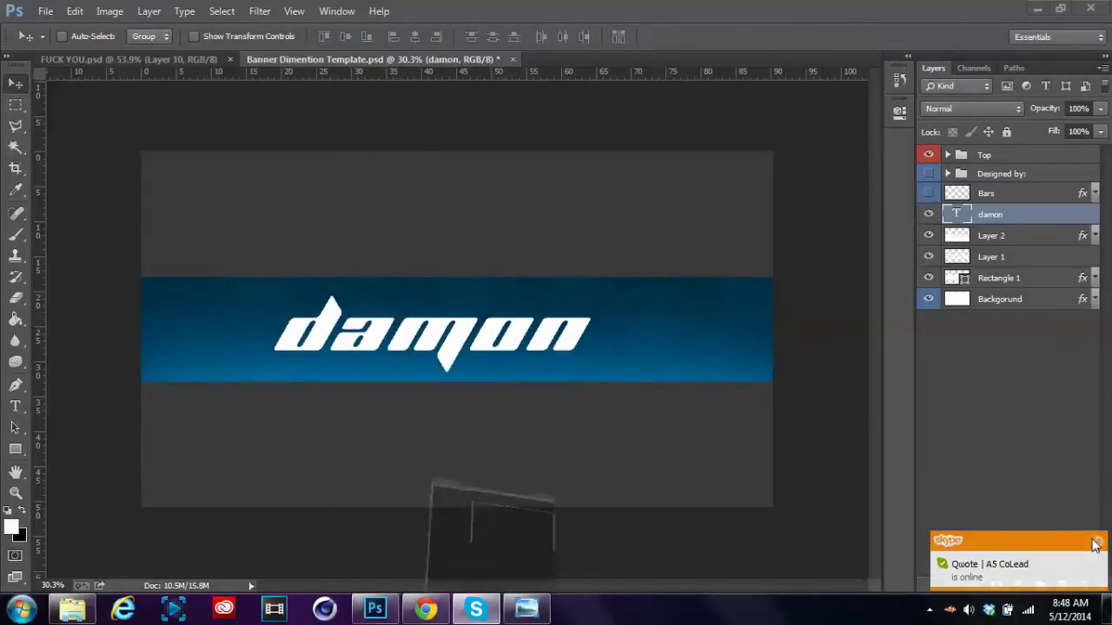
pyautogui.click(746, 11)
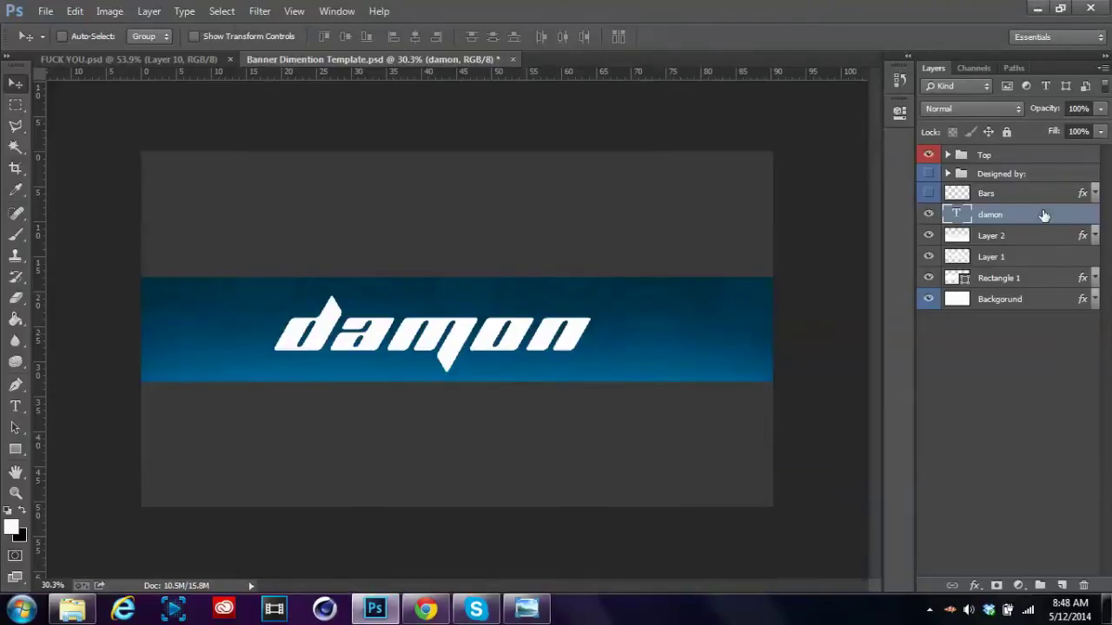
# Step: Duplicate the damon layer and rasterize the damon copy's type
pyautogui.moveTo(1042, 216); pyautogui.dragTo(1061, 584)
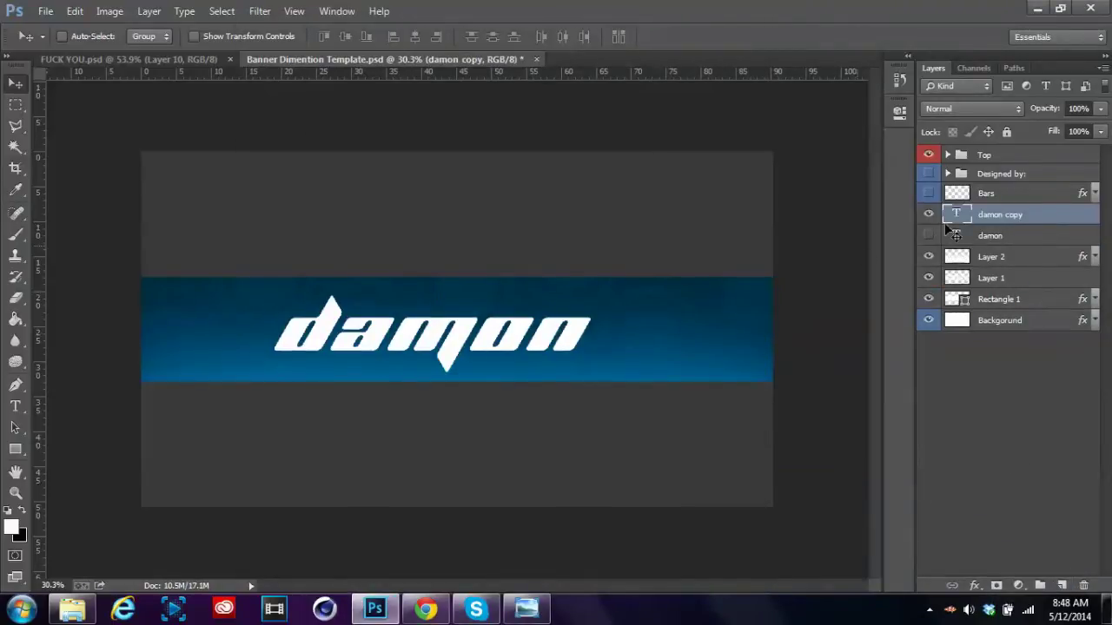
pyautogui.rightClick(1042, 216)
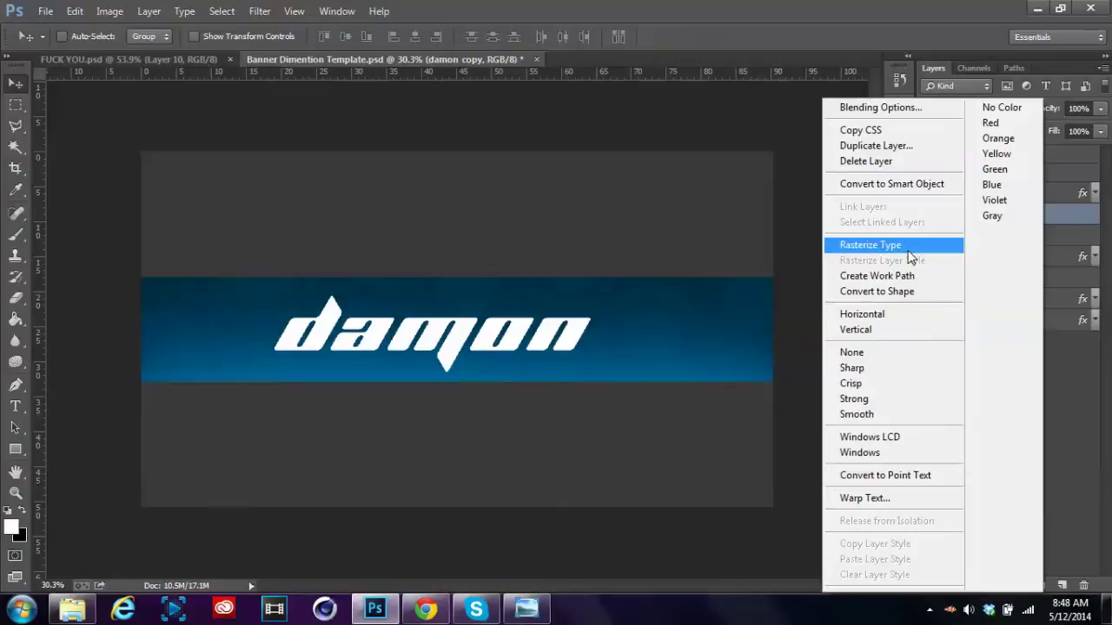
pyautogui.click(908, 247)
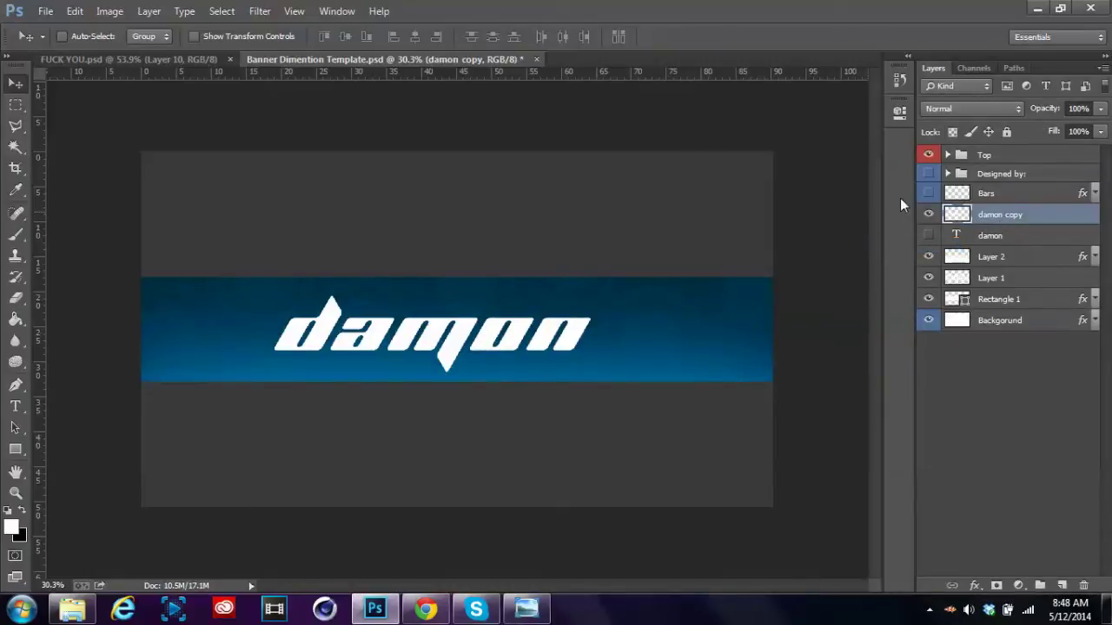
pyautogui.click(16, 104)
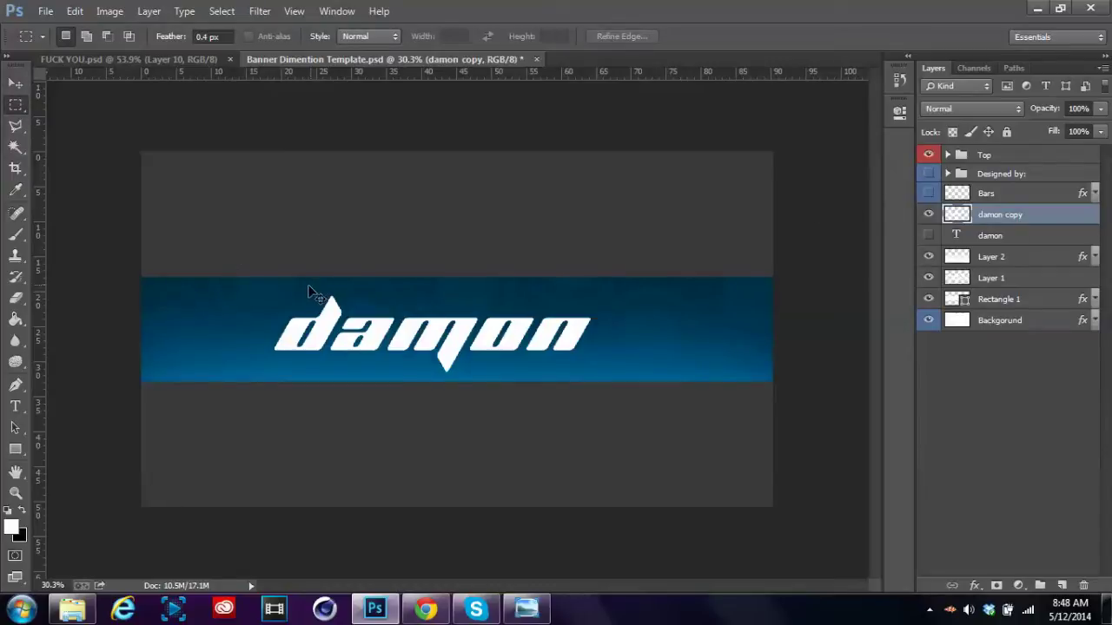
# Step: Give the damon copy a slight perspective taper
pyautogui.hotkey('ctrl', 't')
pyautogui.rightClick(363, 337)
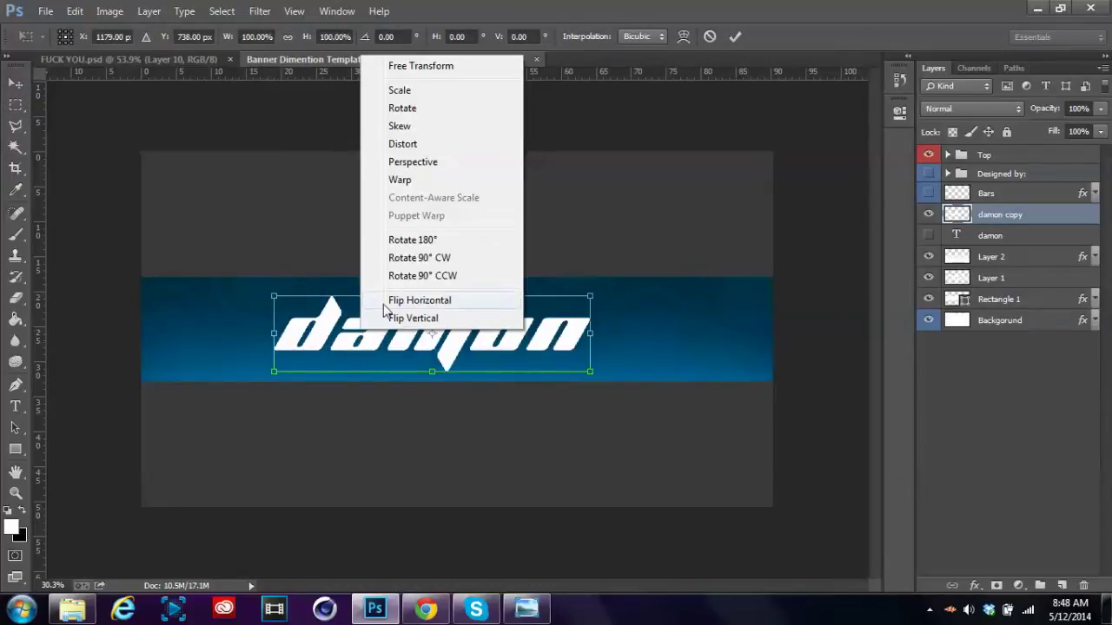
pyautogui.click(435, 169)
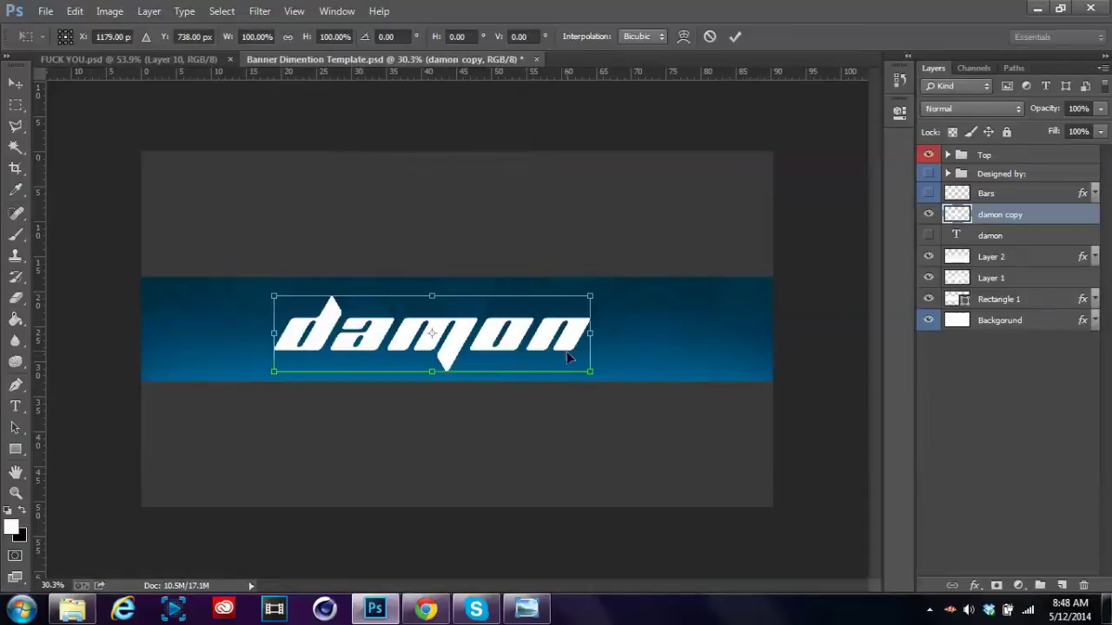
pyautogui.moveTo(592, 374); pyautogui.dragTo(592, 370)
pyautogui.press('Return')
pyautogui.press('m')
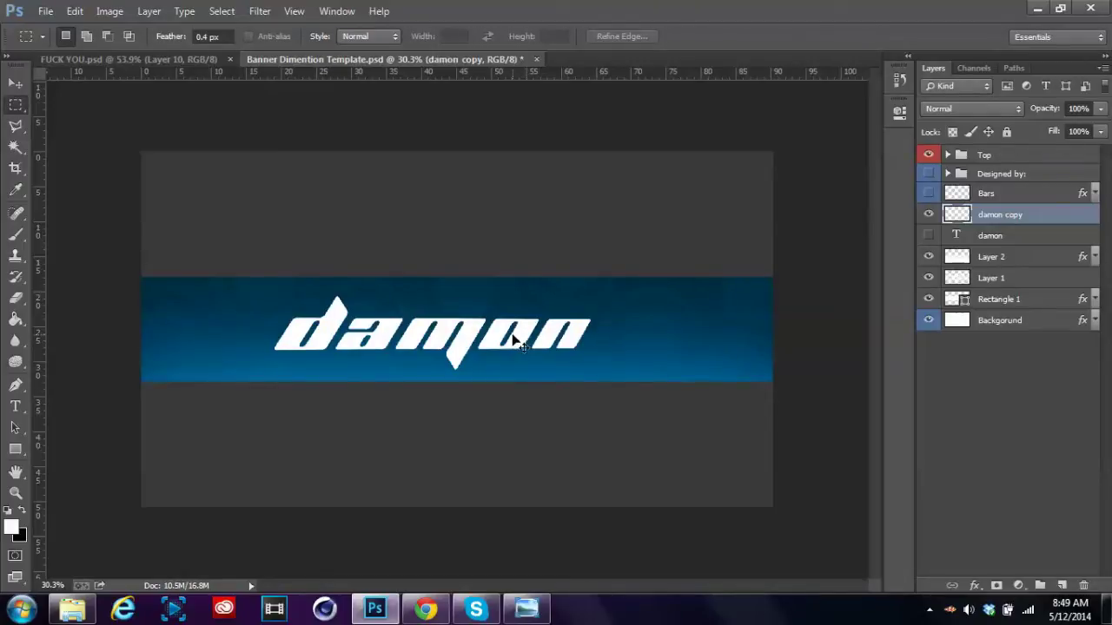
# Step: Enlarge the damon copy to about 106% and centre it horizontally on the blue banner
pyautogui.hotkey('ctrl', 't')
pyautogui.moveTo(594, 374); pyautogui.dragTo(611, 373)
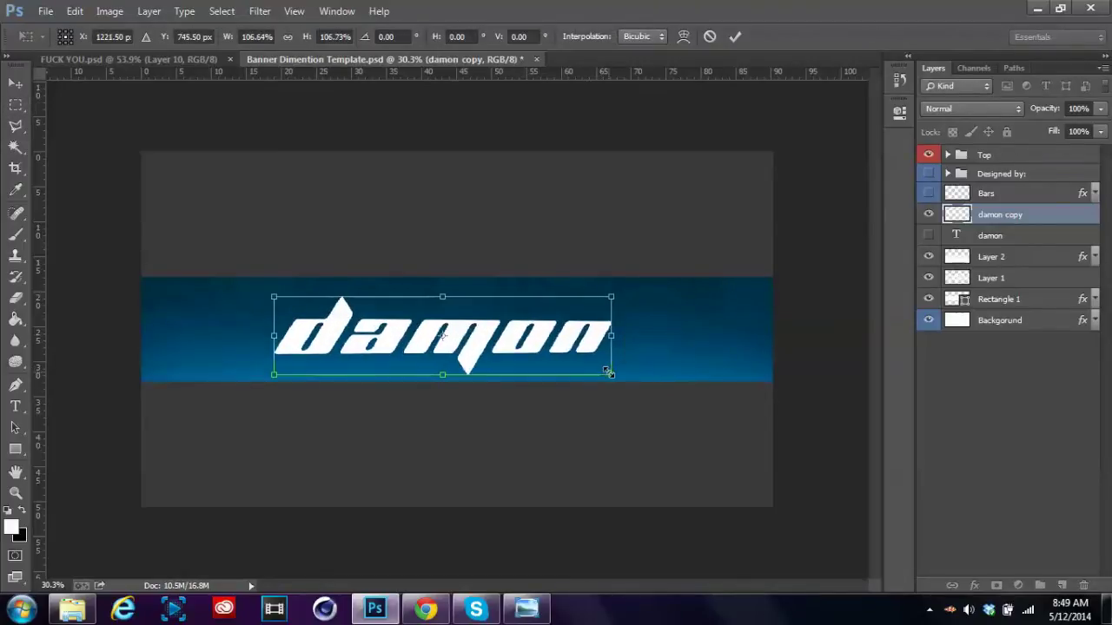
pyautogui.press('Return')
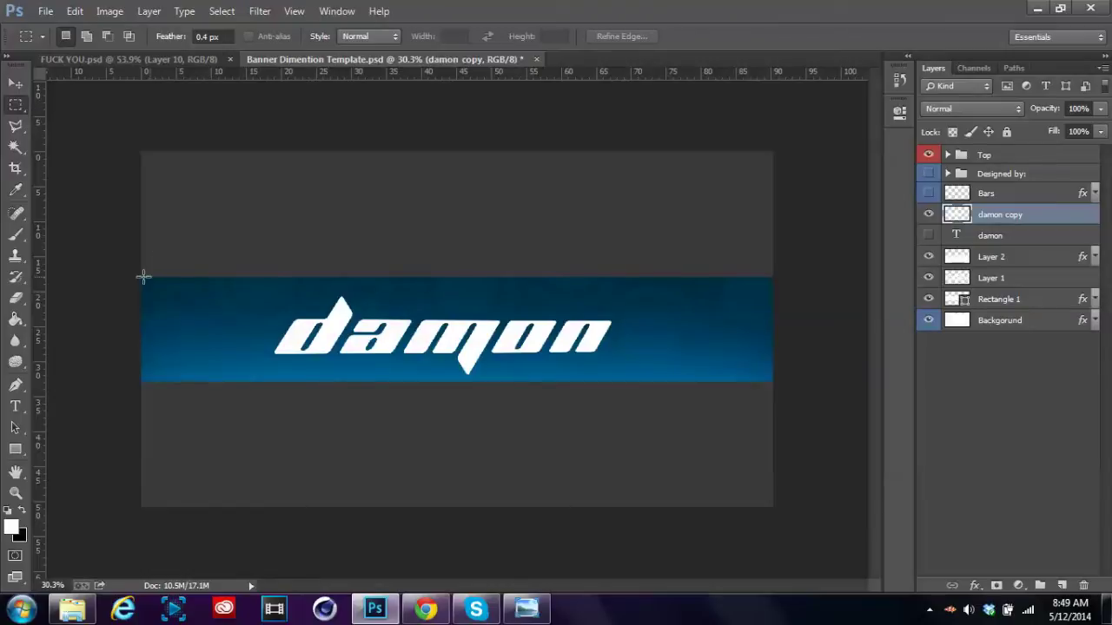
pyautogui.moveTo(142, 278); pyautogui.dragTo(773, 380)
pyautogui.click(15, 83)
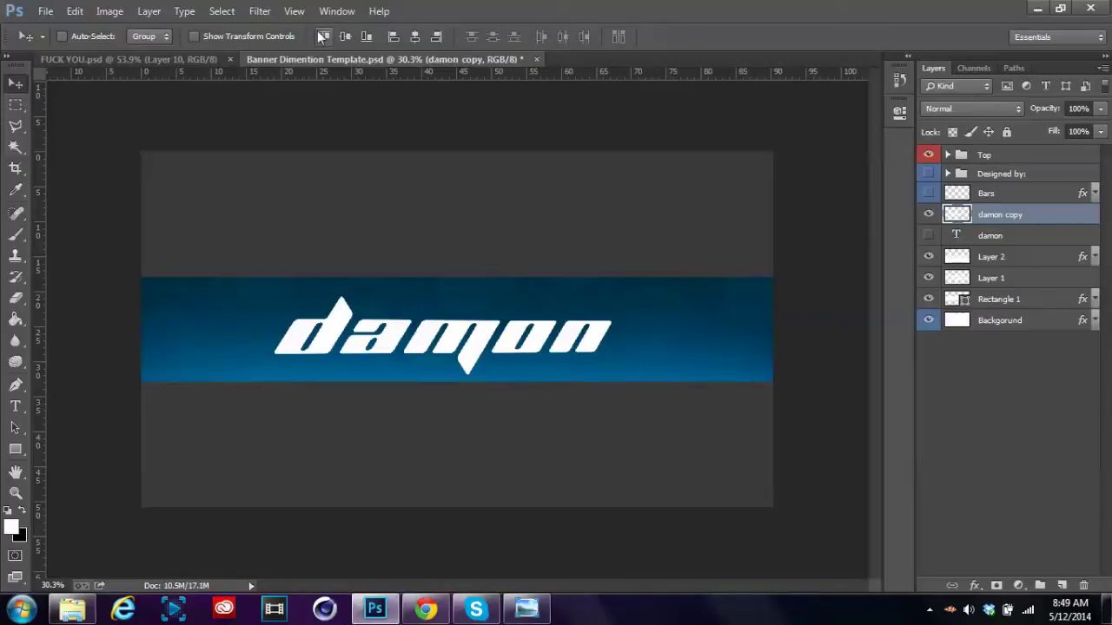
pyautogui.click(416, 38)
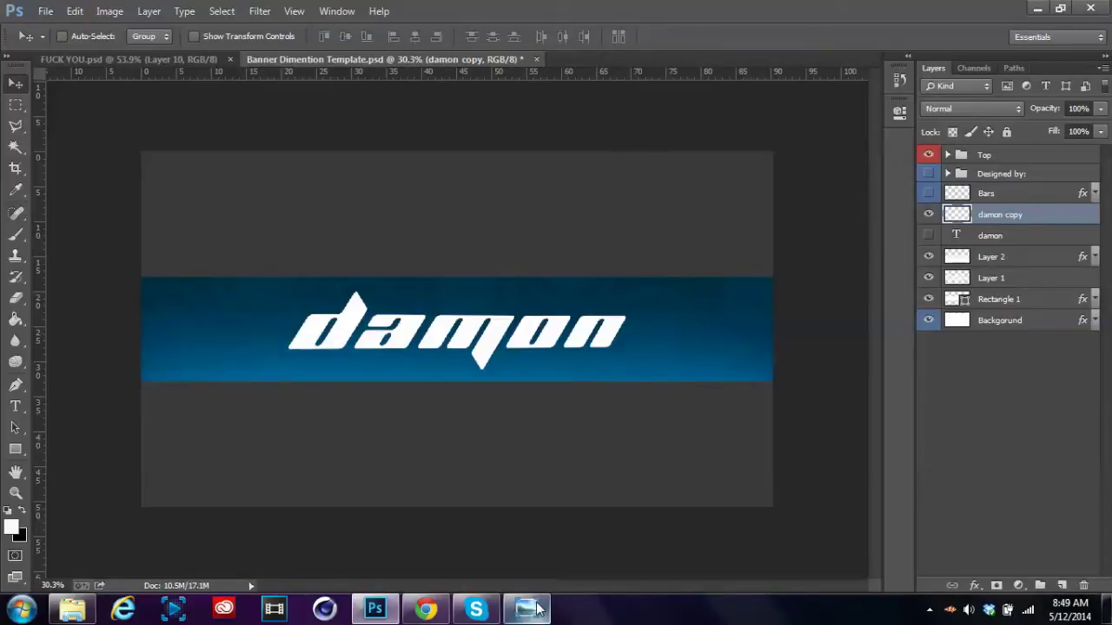
pyautogui.moveTo(525, 608)
pyautogui.click(532, 512)
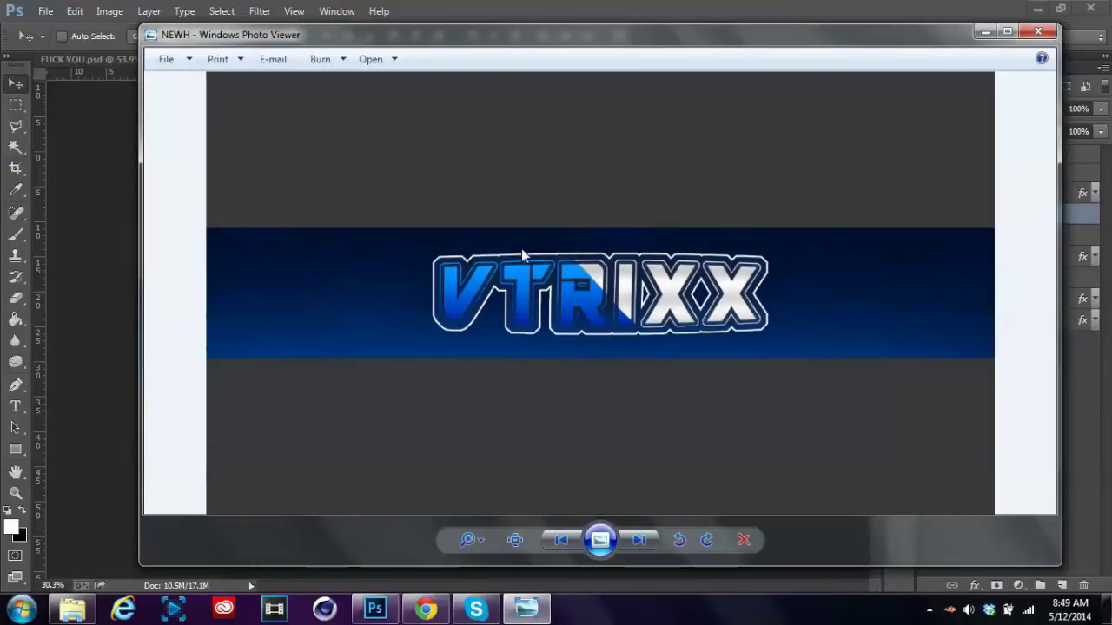
pyautogui.scroll(3, 521, 248)
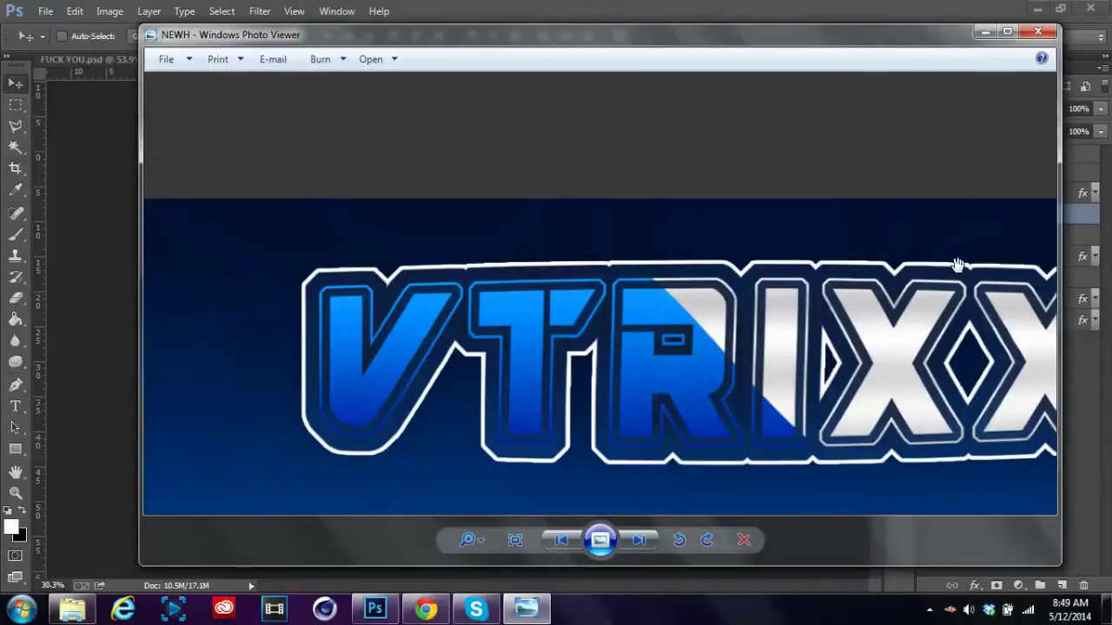
pyautogui.click(895, 7)
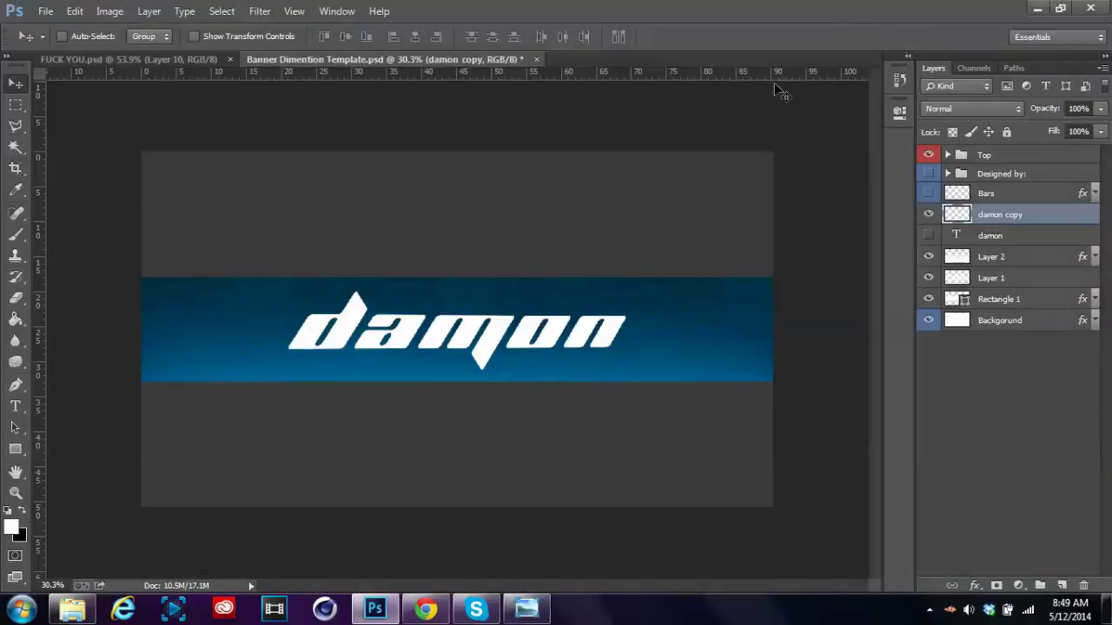
# Step: Select the damon letters with the Magic Wand, add empty Layer 3, then reselect damon copy
pyautogui.keyDown('ctrl'); pyautogui.click(957, 215); pyautogui.keyUp('ctrl')
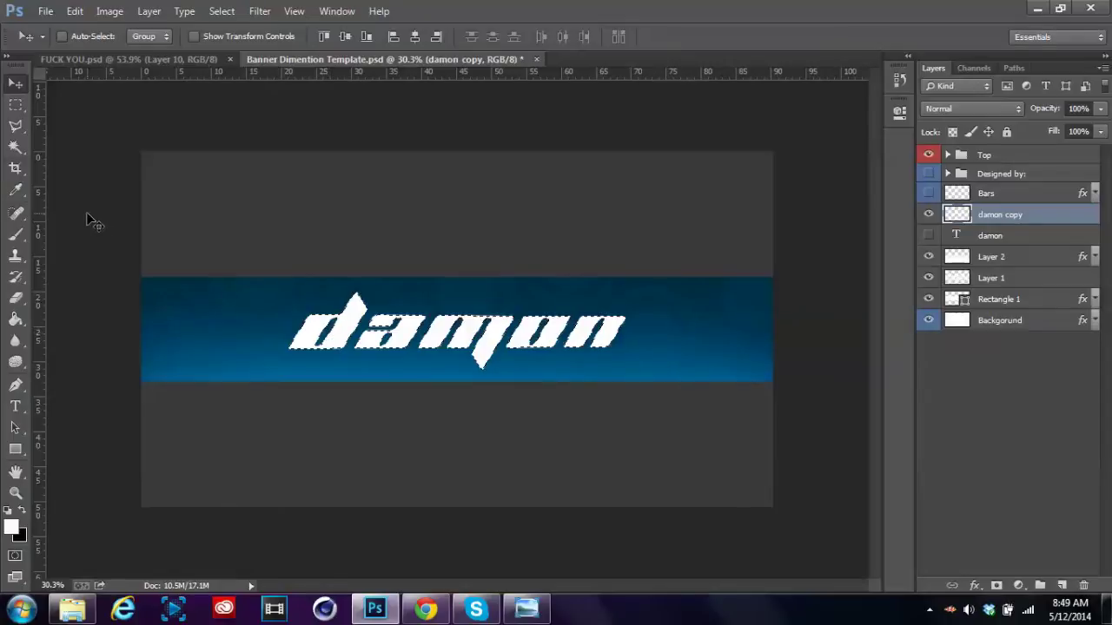
pyautogui.click(15, 147)
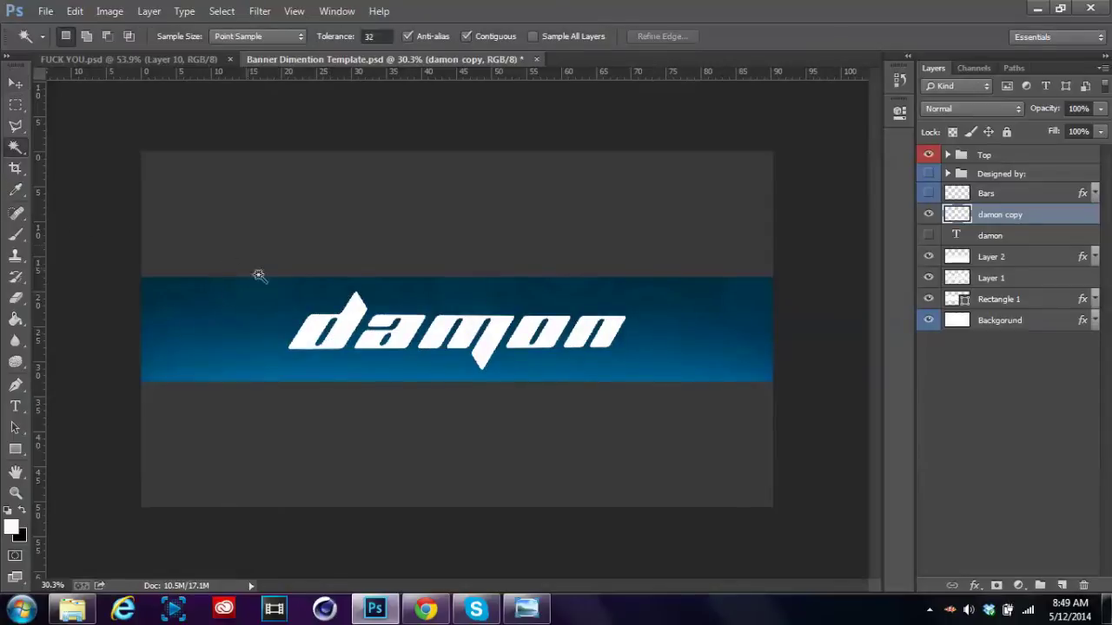
pyautogui.click(291, 334)
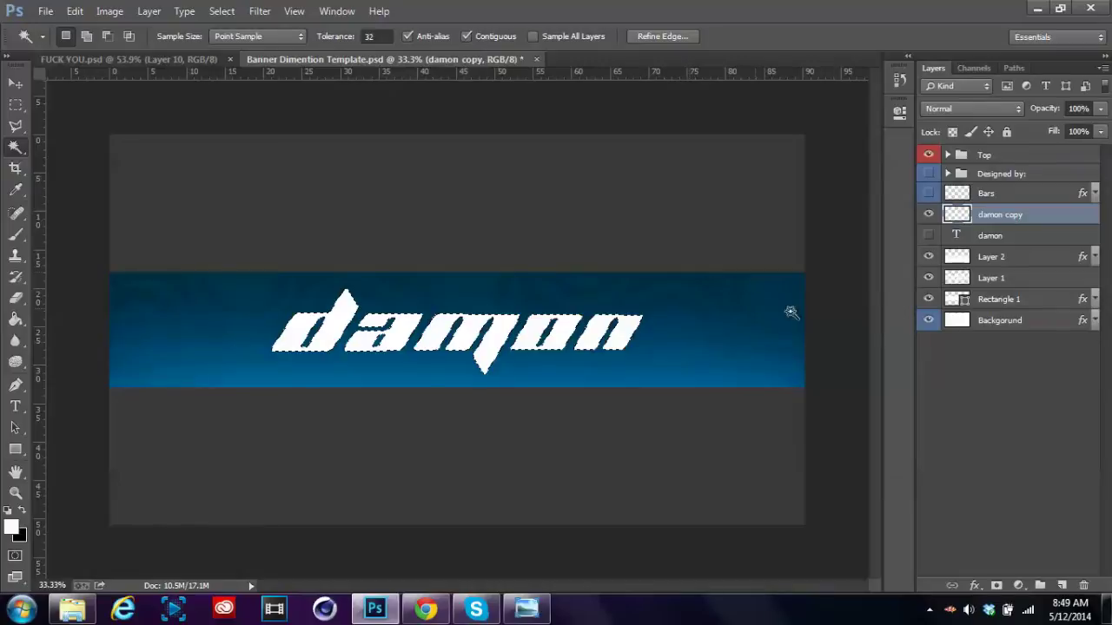
pyautogui.click(1061, 586)
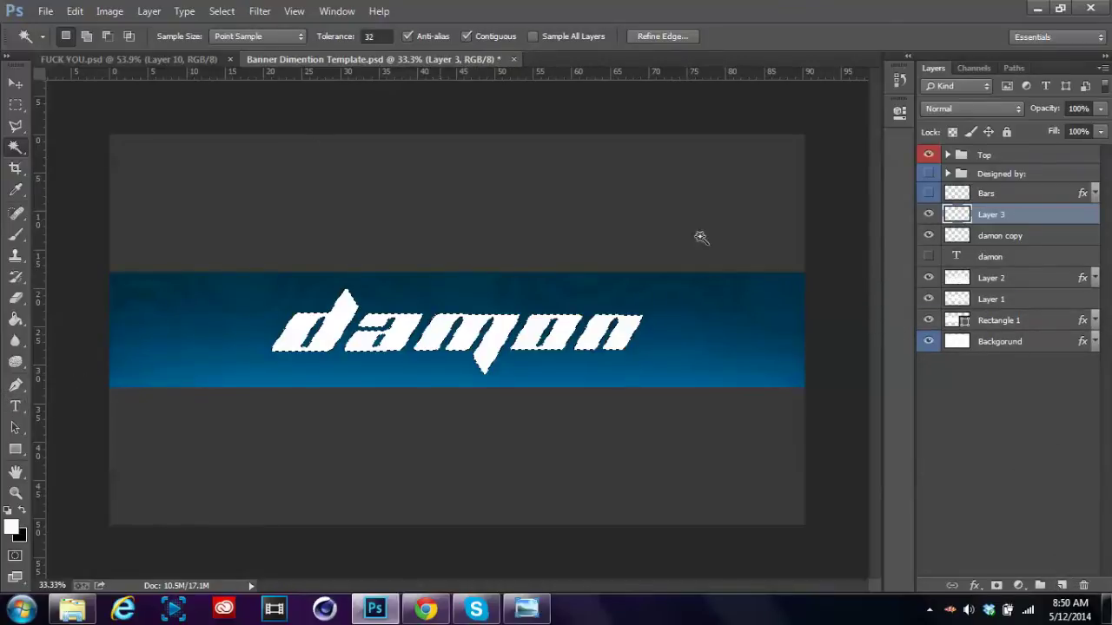
pyautogui.click(1002, 238)
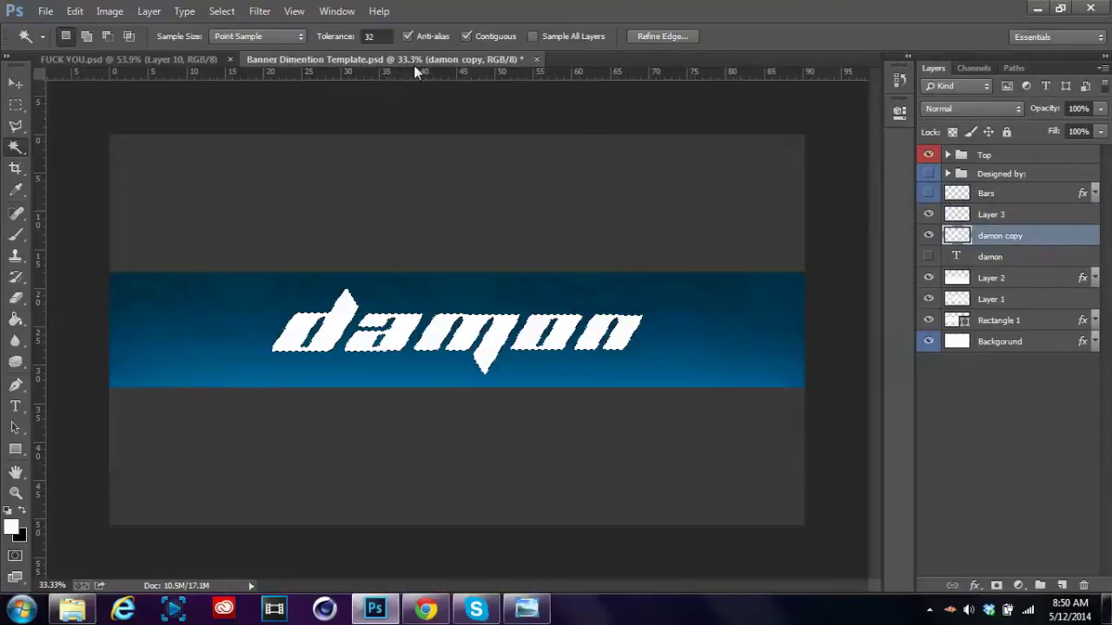
# Step: Expand the damon letter selection by 10 pixels and make Layer 3 active
pyautogui.click(222, 10)
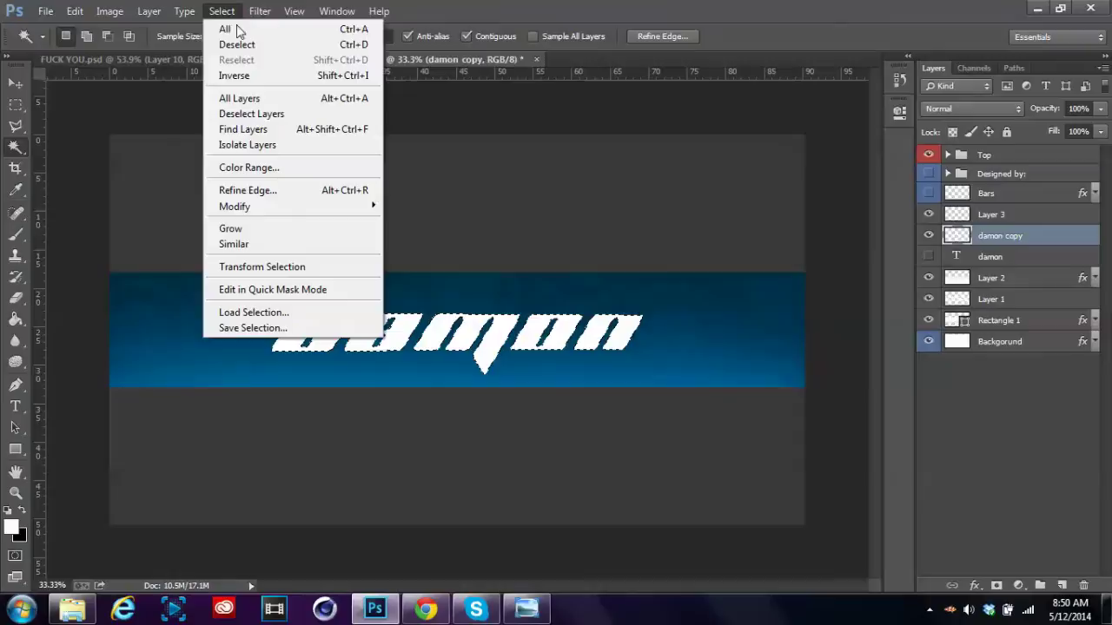
pyautogui.moveTo(235, 214)
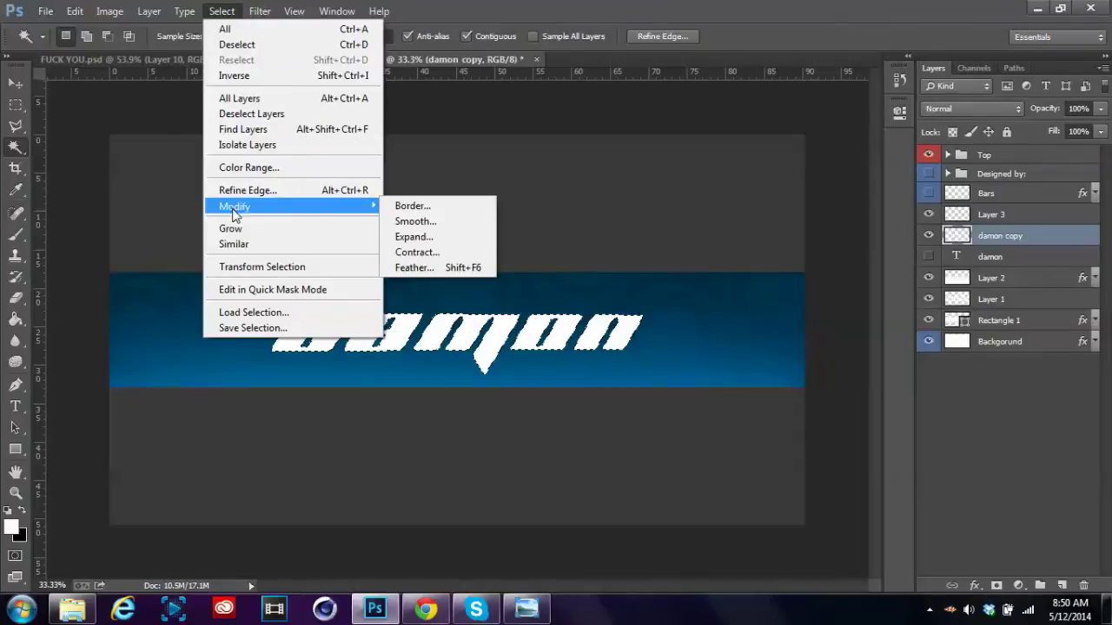
pyautogui.click(416, 237)
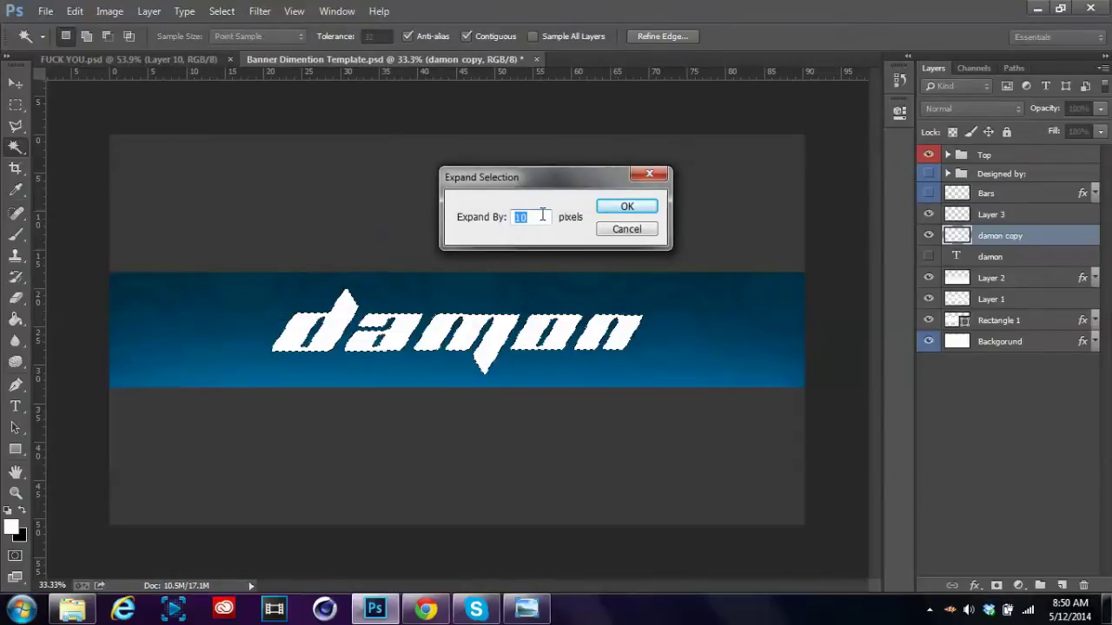
pyautogui.click(638, 208)
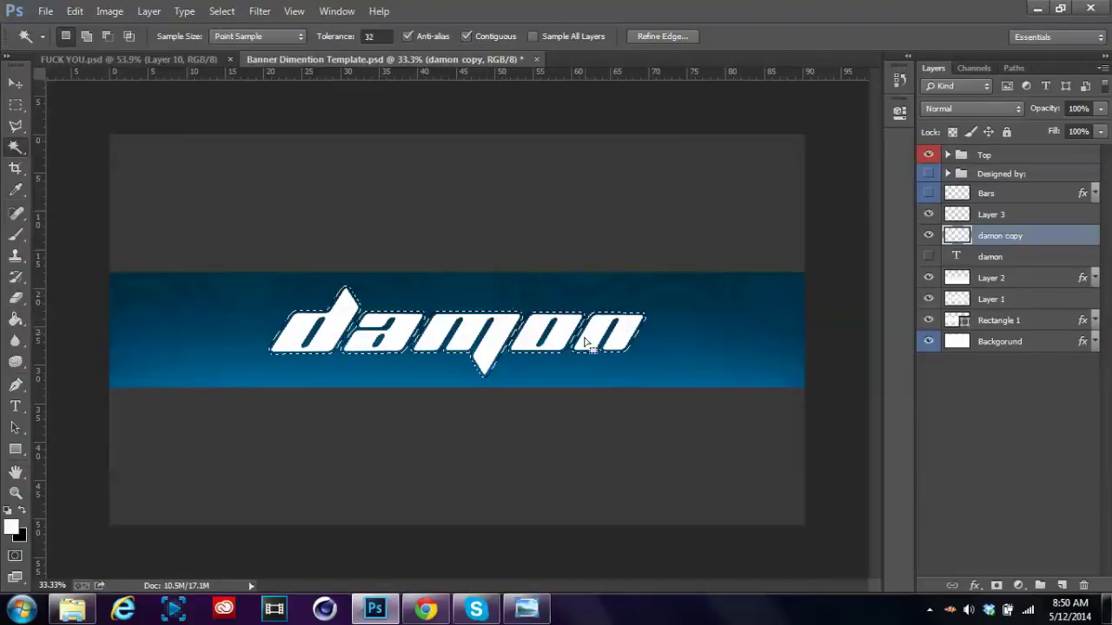
pyautogui.click(991, 217)
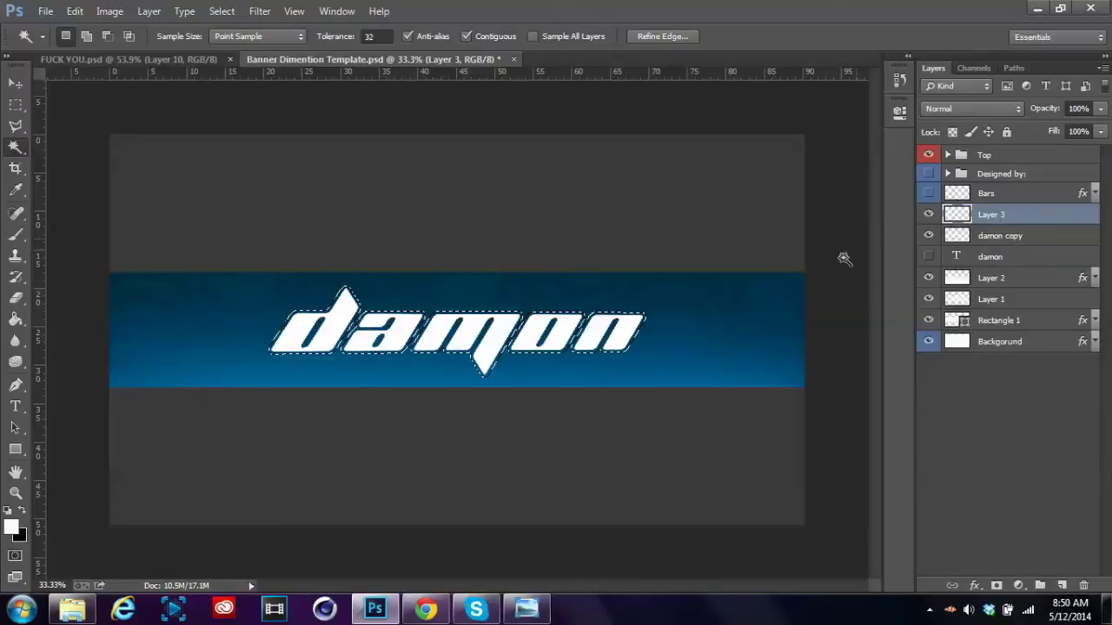
# Step: Paint-bucket the expanded selection white on Layer 3, deselect, and lower Fill to 0%
pyautogui.click(15, 319)
pyautogui.click(324, 350)
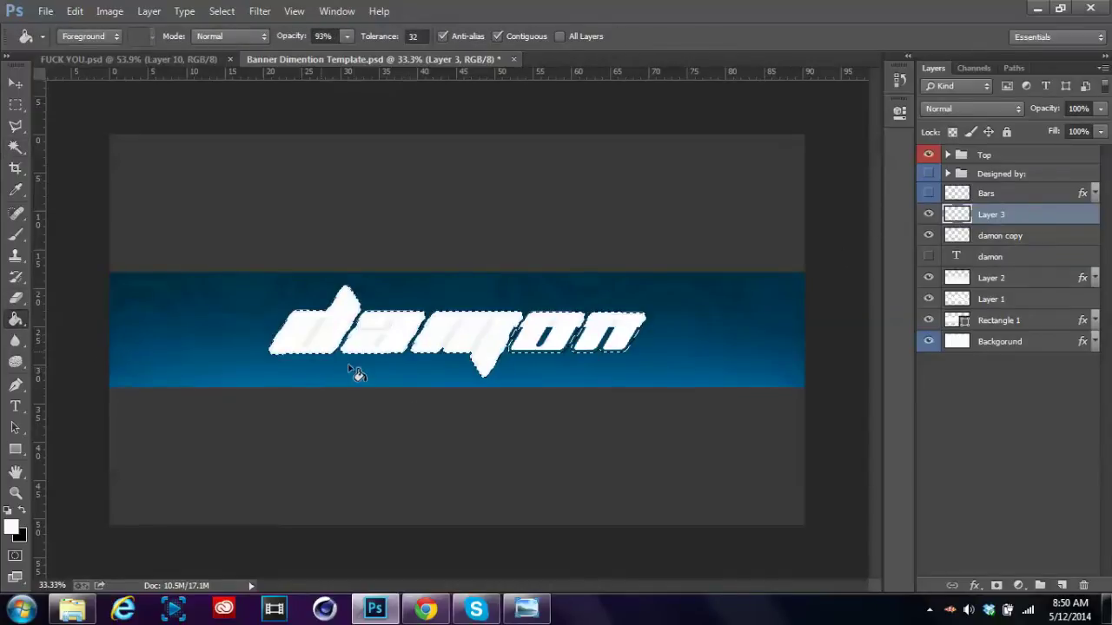
pyautogui.hotkey('ctrl', 'd')
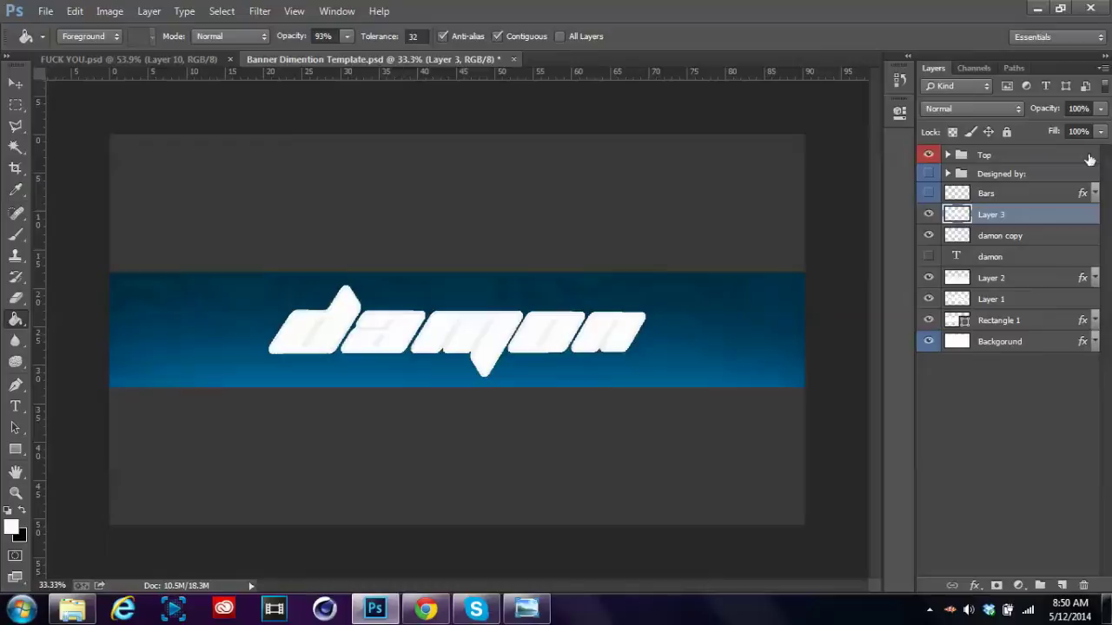
pyautogui.click(1101, 133)
pyautogui.moveTo(1051, 151); pyautogui.dragTo(947, 165)
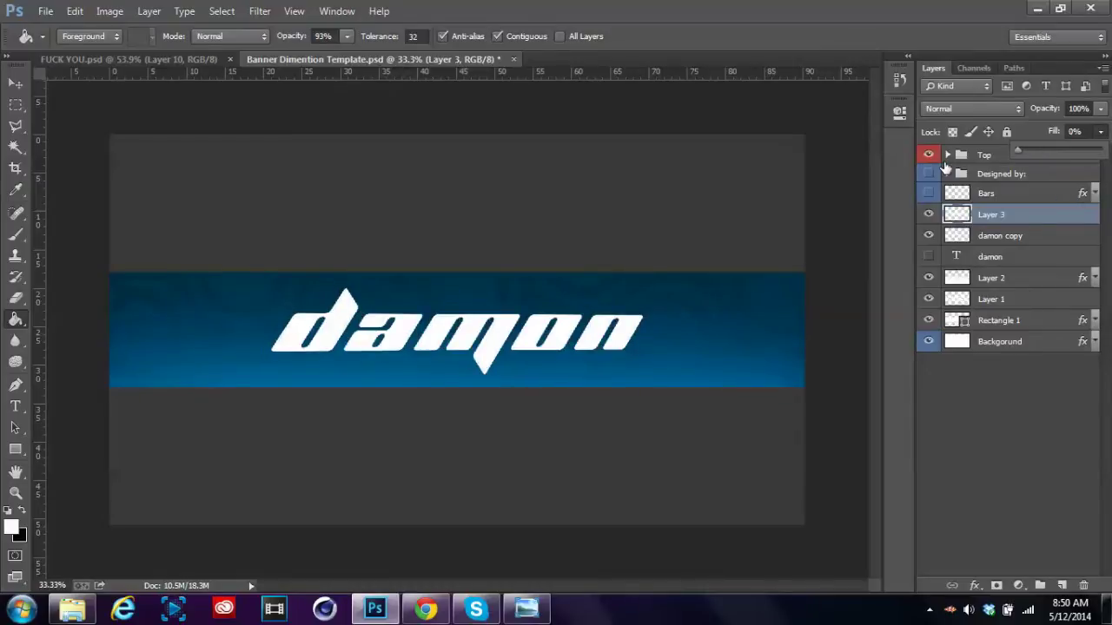
# Step: Give Layer 3 a white Stroke layer style of size 6 and collapse its effects list
pyautogui.doubleClick(1063, 222)
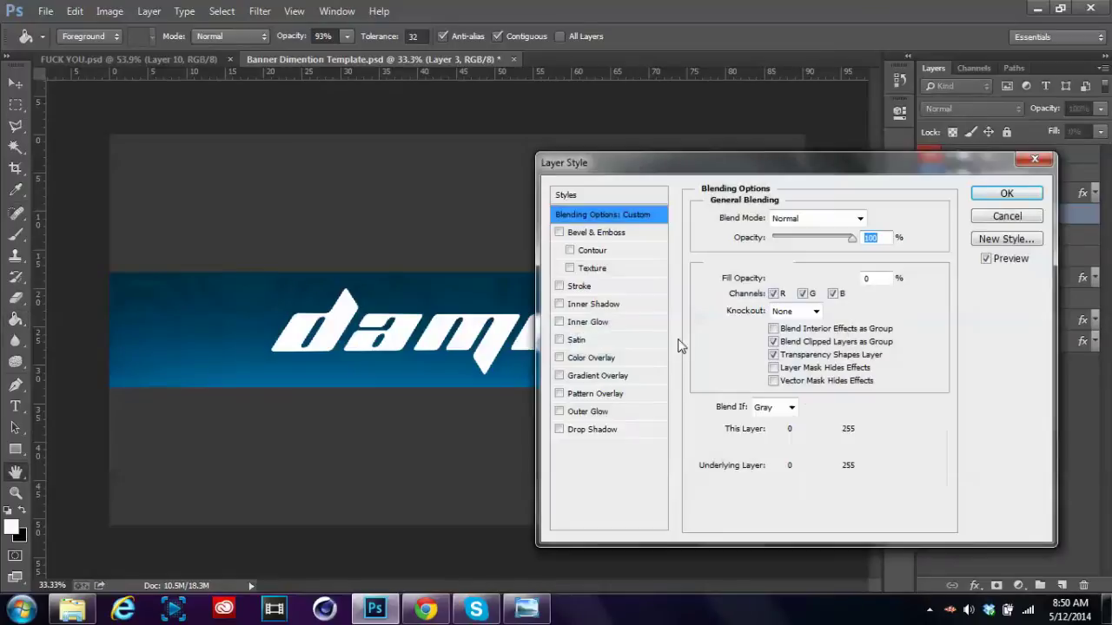
pyautogui.click(591, 286)
pyautogui.click(737, 328)
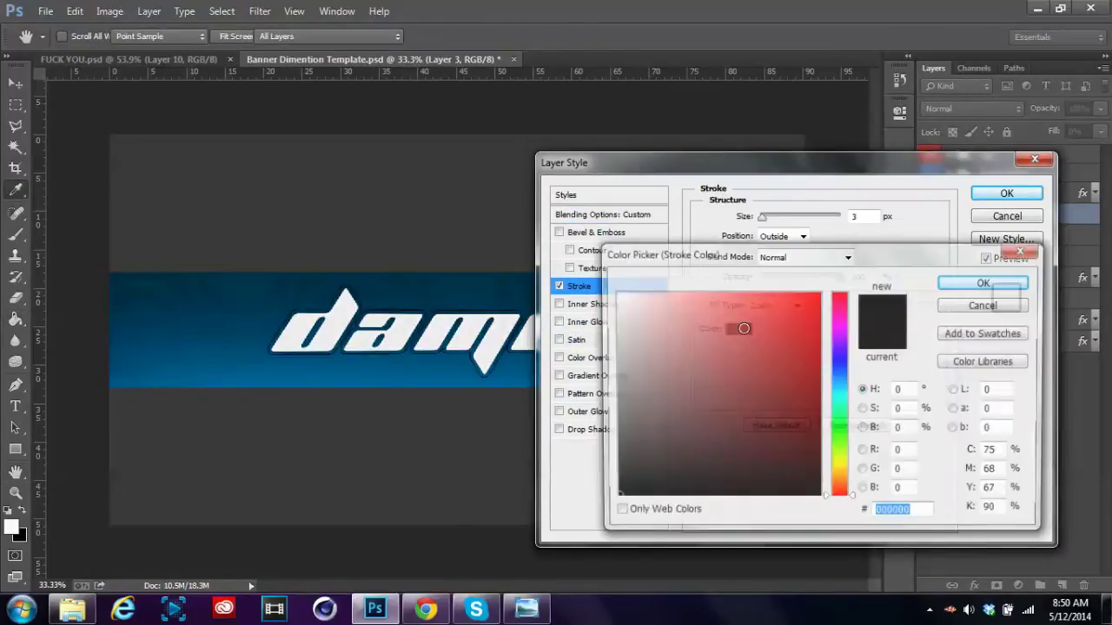
pyautogui.click(614, 295)
pyautogui.click(990, 283)
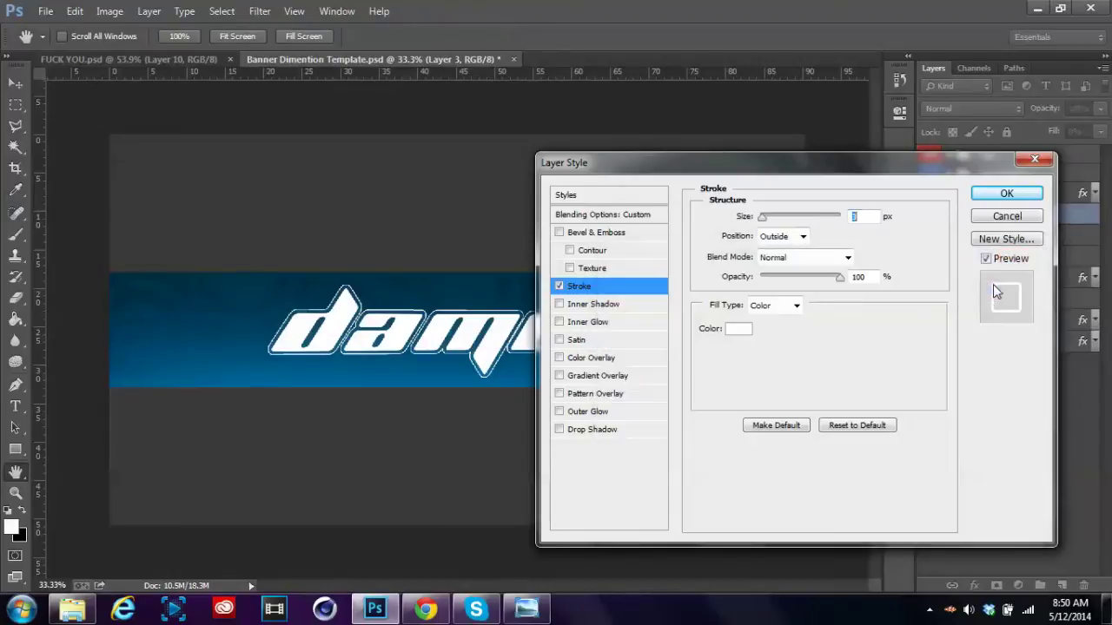
pyautogui.write('6')
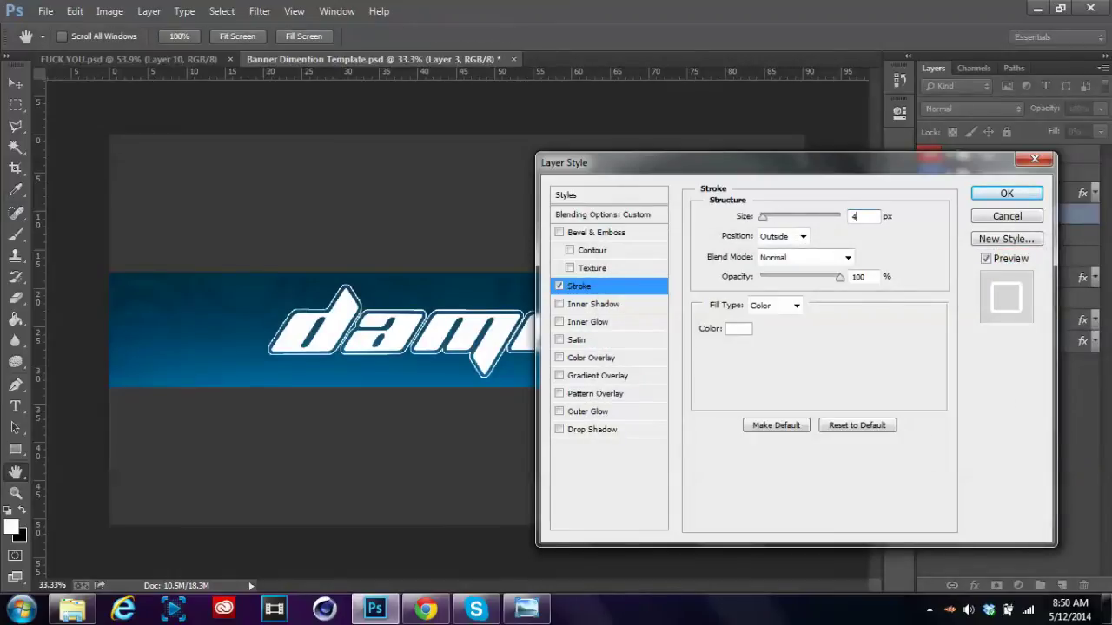
pyautogui.press('Return')
pyautogui.press('g')
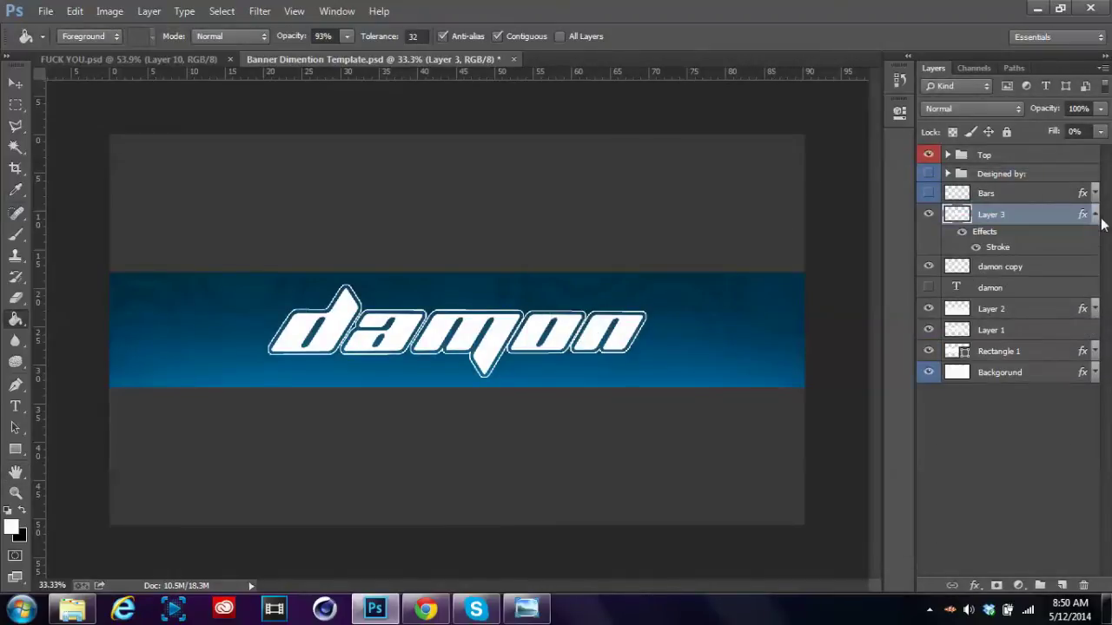
pyautogui.click(1095, 215)
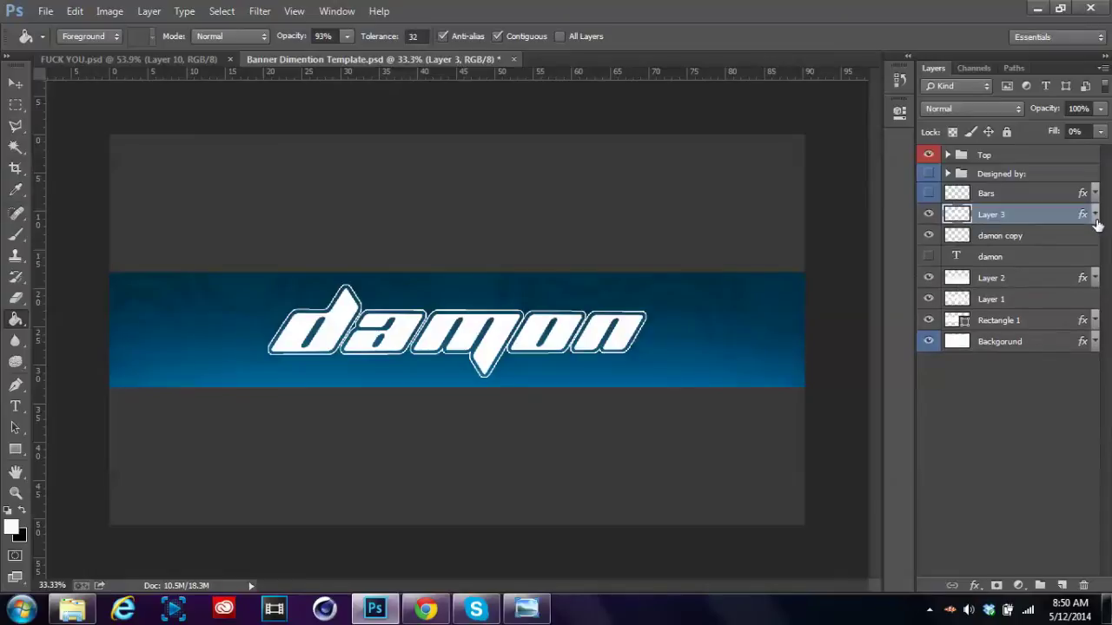
# Step: Add empty Layer 4 above Layer 3 and zoom in on the final n's lower-right corner
pyautogui.click(1061, 586)
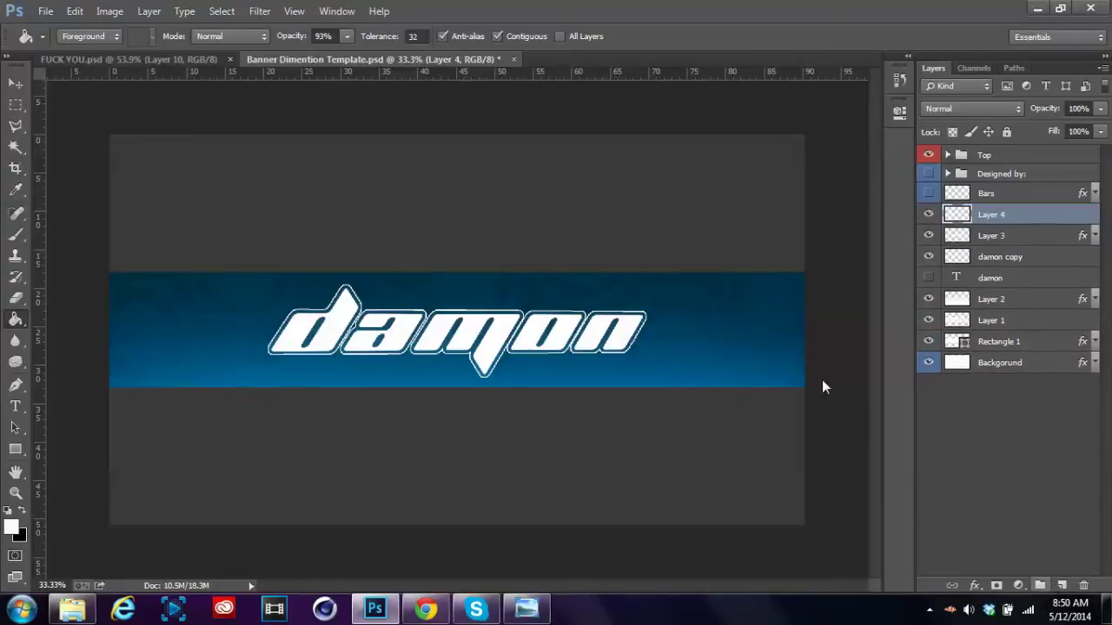
pyautogui.scroll(2, 677, 340)
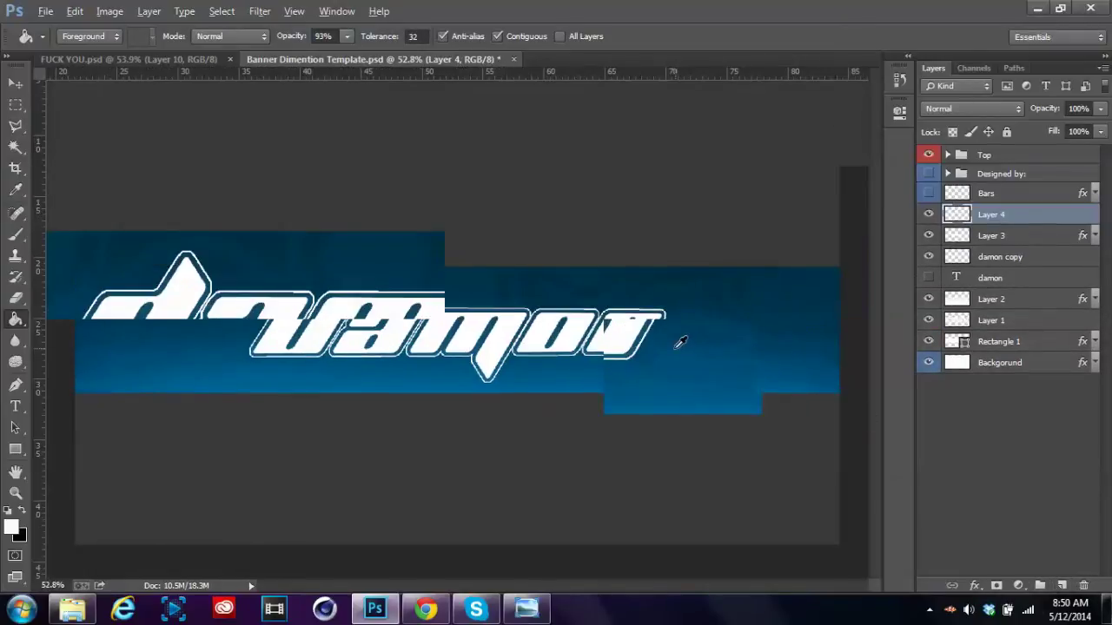
pyautogui.hscroll(3, 600, 378)
pyautogui.scroll(3, 603, 373)
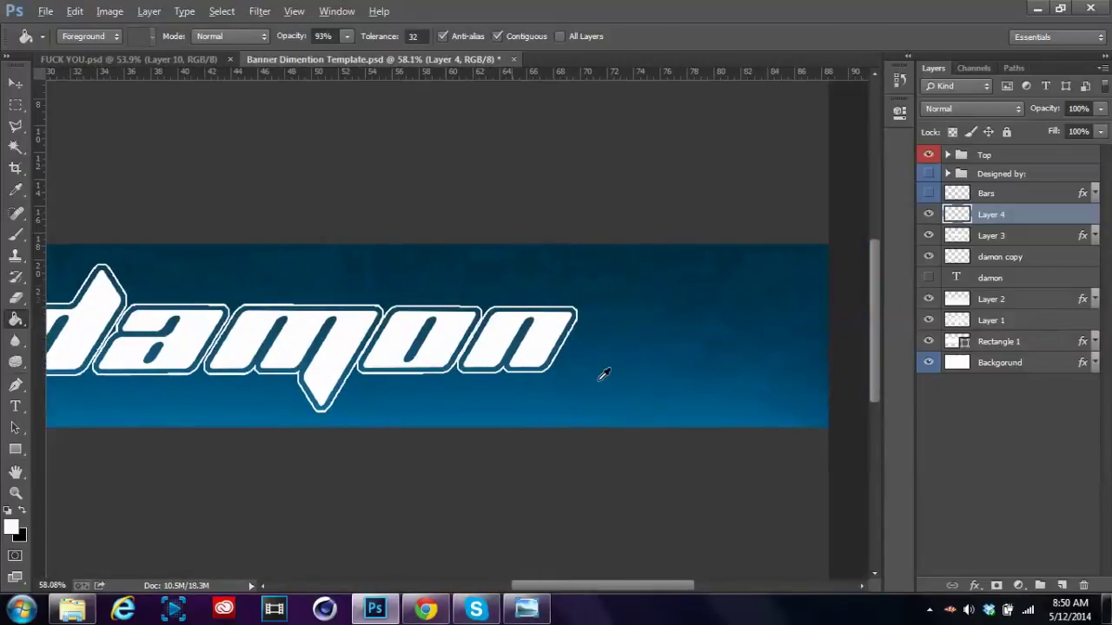
pyautogui.hscroll(-3, 577, 391)
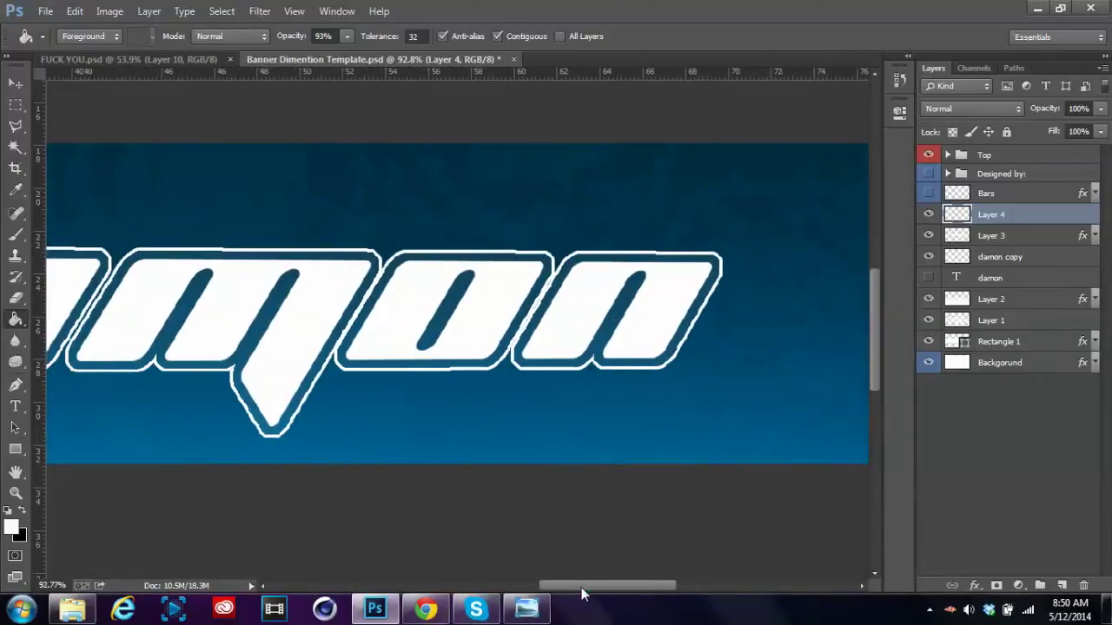
pyautogui.scroll(3, 599, 382)
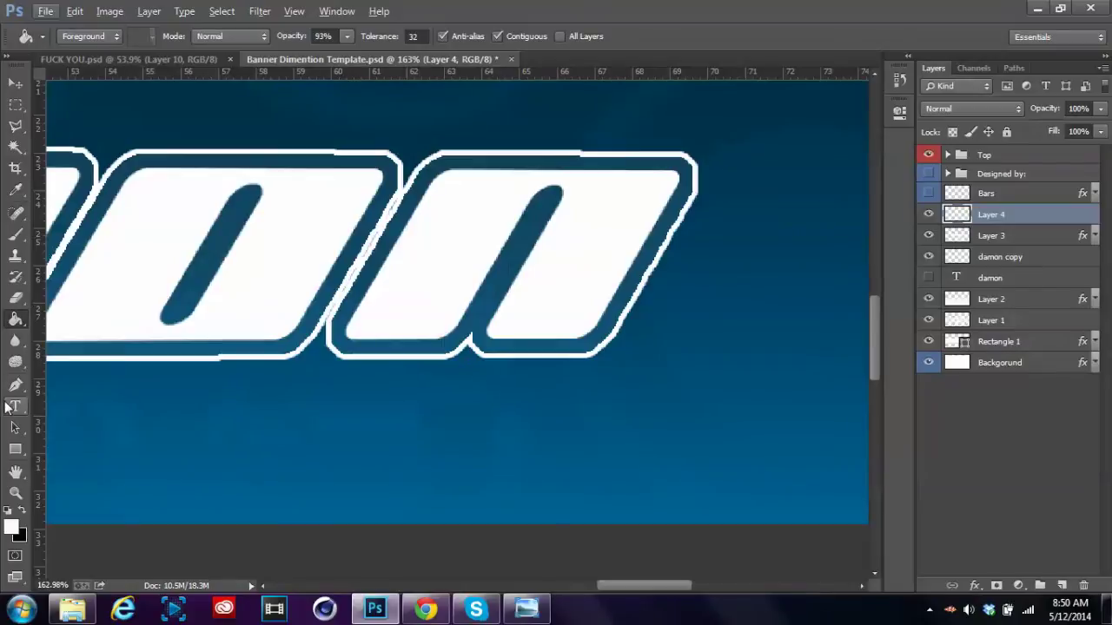
pyautogui.click(14, 385)
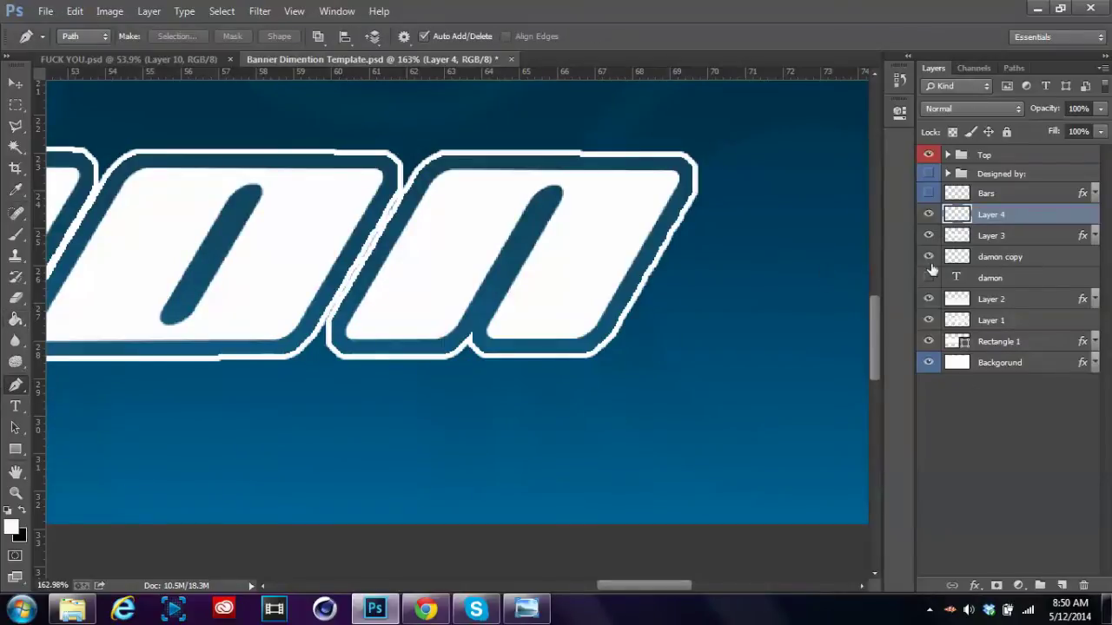
# Step: Draw a curved path at the final n's lower-right corner and fill it with white
pyautogui.click(634, 313)
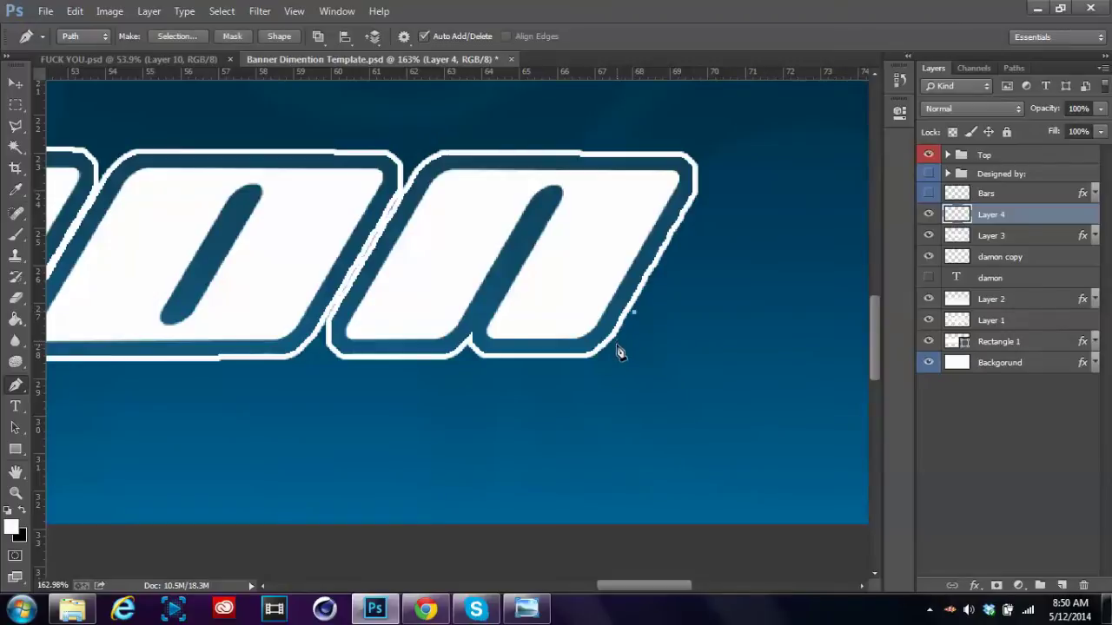
pyautogui.moveTo(616, 343); pyautogui.dragTo(596, 360)
pyautogui.click(552, 363)
pyautogui.click(633, 316)
pyautogui.rightClick(613, 363)
pyautogui.click(656, 324)
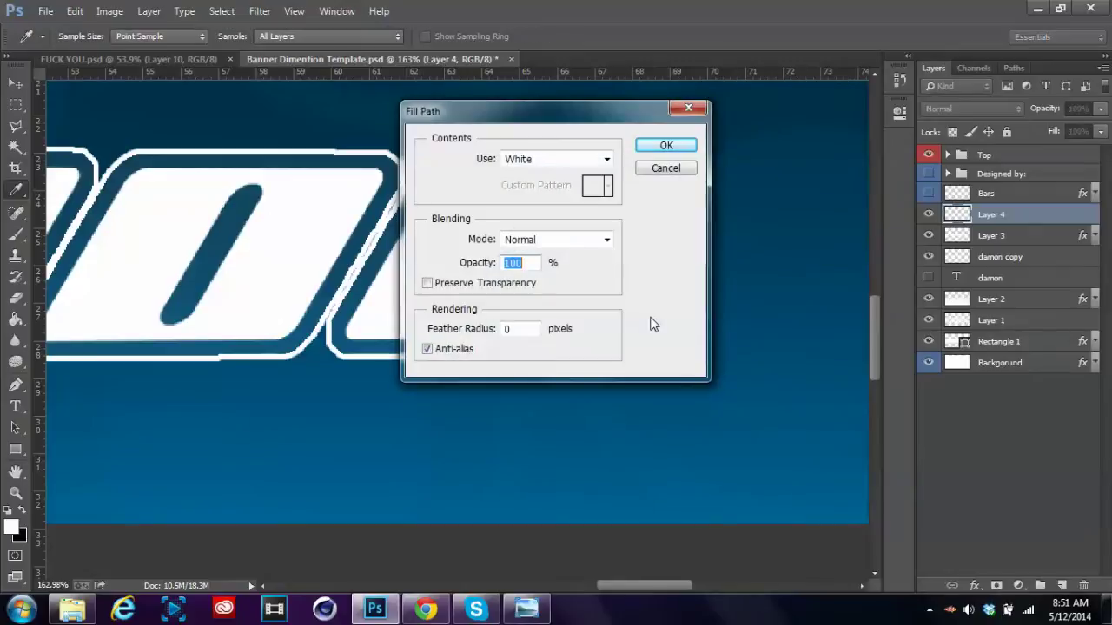
pyautogui.press('Return')
pyautogui.press('Escape')
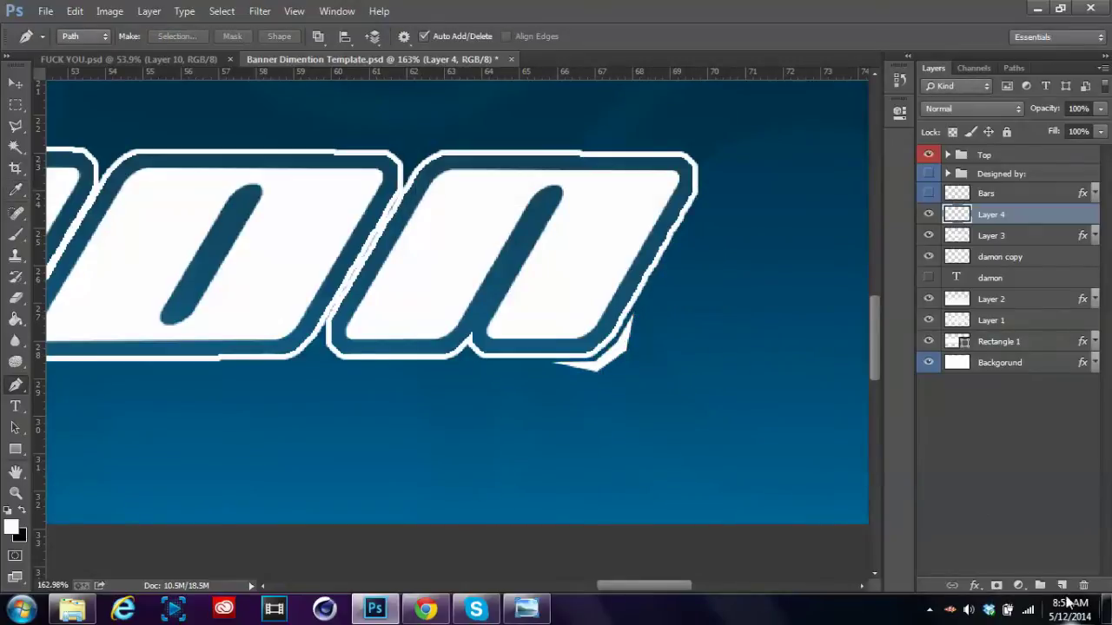
# Step: On a new Layer 5, outline a shard shape beside the n and fill it white
pyautogui.click(1061, 585)
pyautogui.scroll(3, 720, 199)
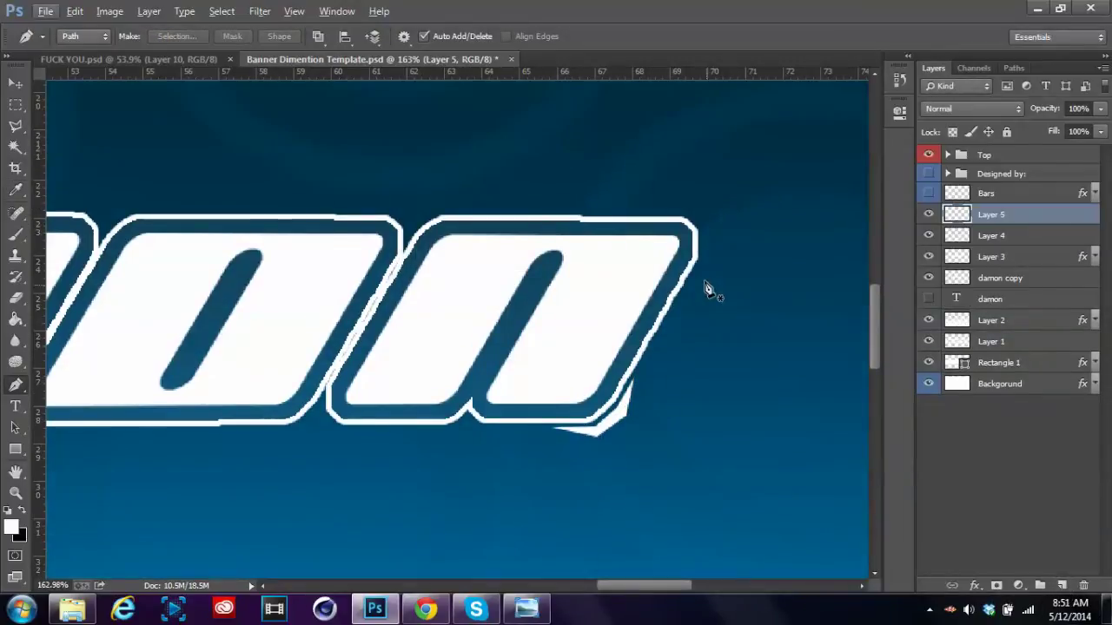
pyautogui.click(701, 273)
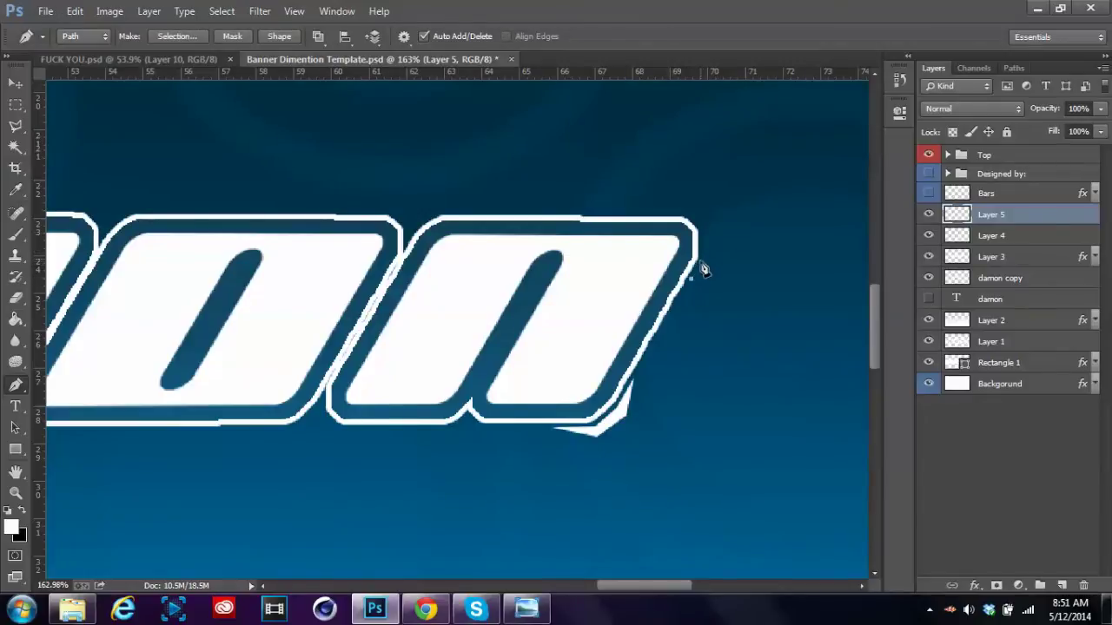
pyautogui.click(699, 261)
pyautogui.click(687, 283)
pyautogui.click(701, 263)
pyautogui.click(685, 212)
pyautogui.click(711, 221)
pyautogui.click(710, 261)
pyautogui.rightClick(709, 250)
pyautogui.click(745, 326)
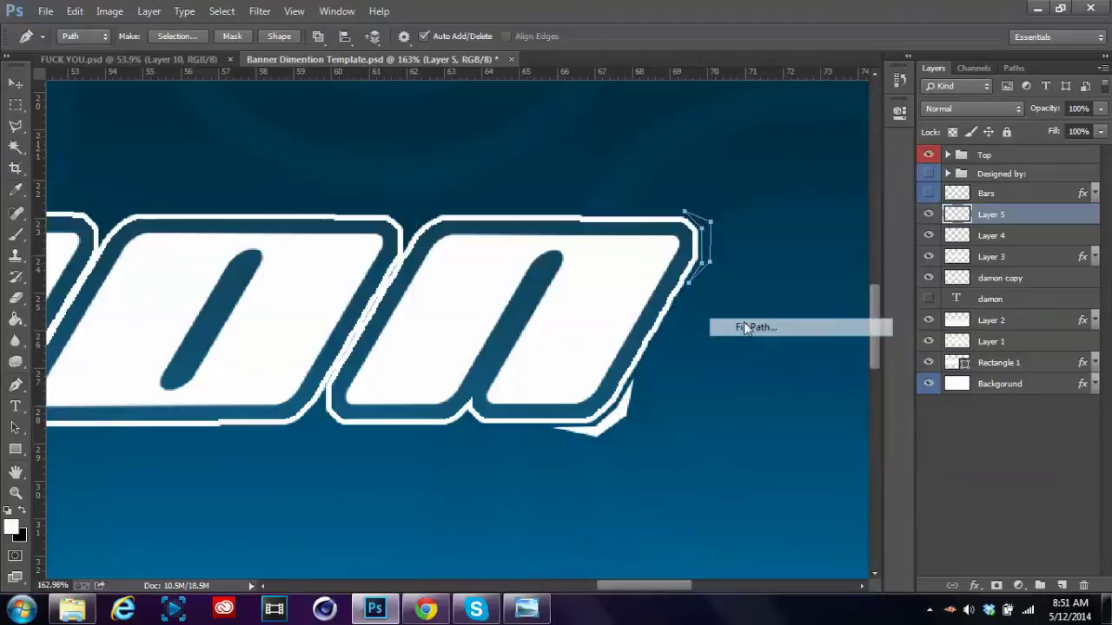
pyautogui.press('Return')
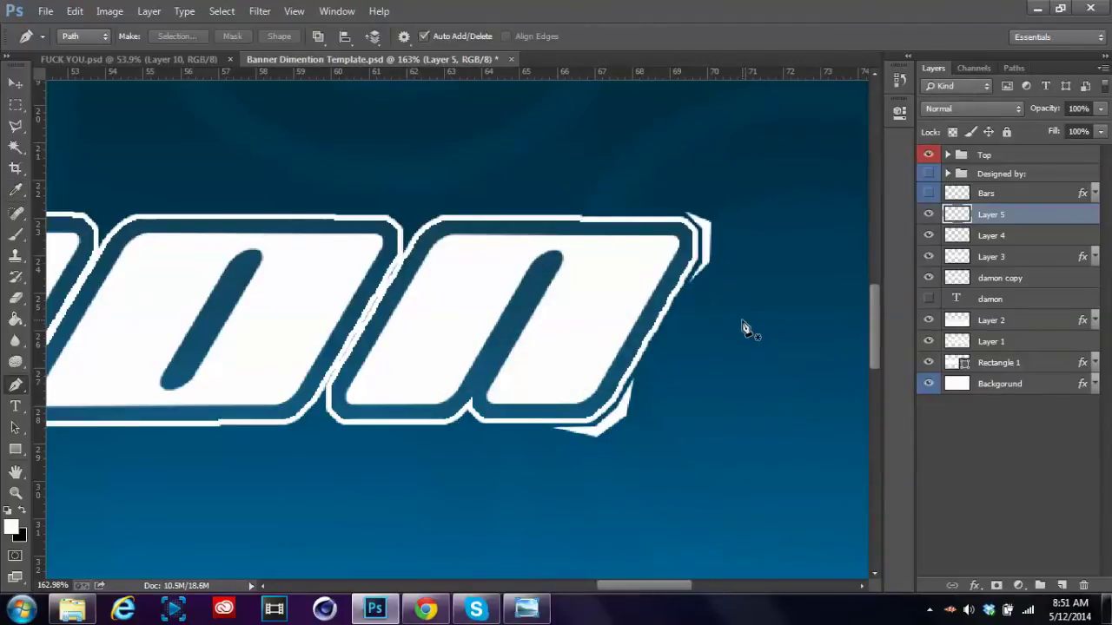
# Step: Discard a stray path below the m, then hide Layers 5 and 4 and zoom out
pyautogui.scroll(-1, 680, 369)
pyautogui.scroll(-5, 680, 369)
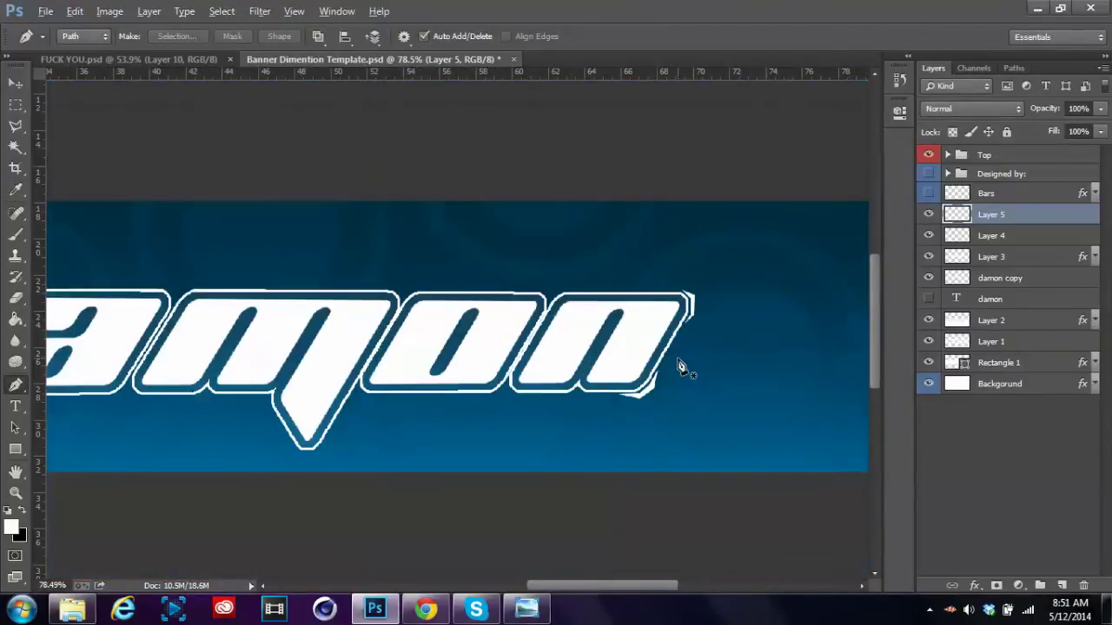
pyautogui.press('alt')
pyautogui.click(385, 398)
pyautogui.click(356, 397)
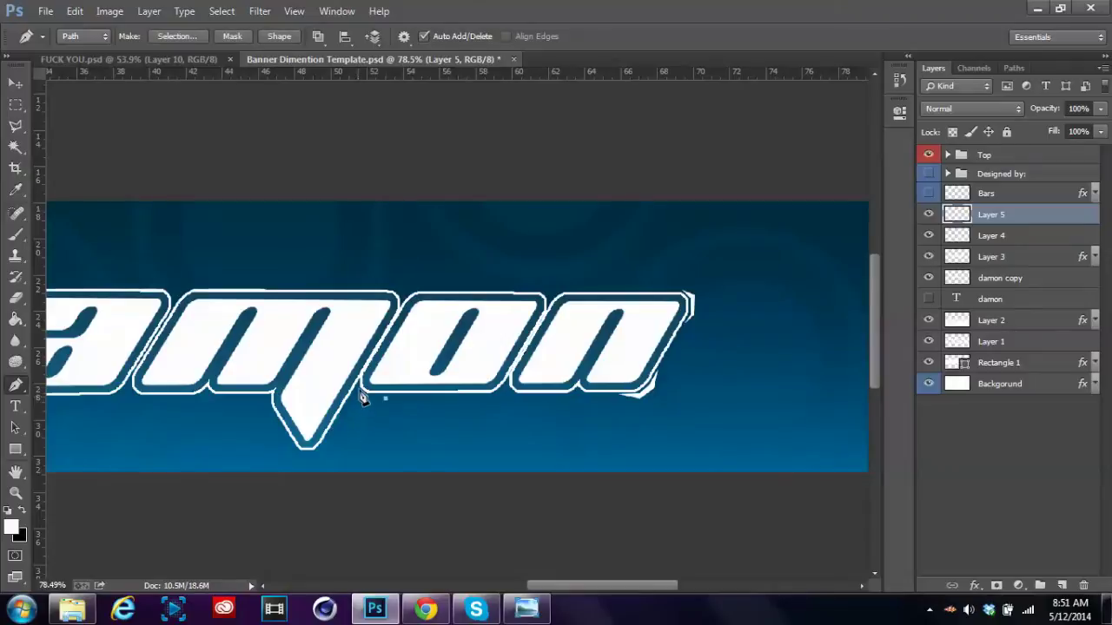
pyautogui.press('Delete')
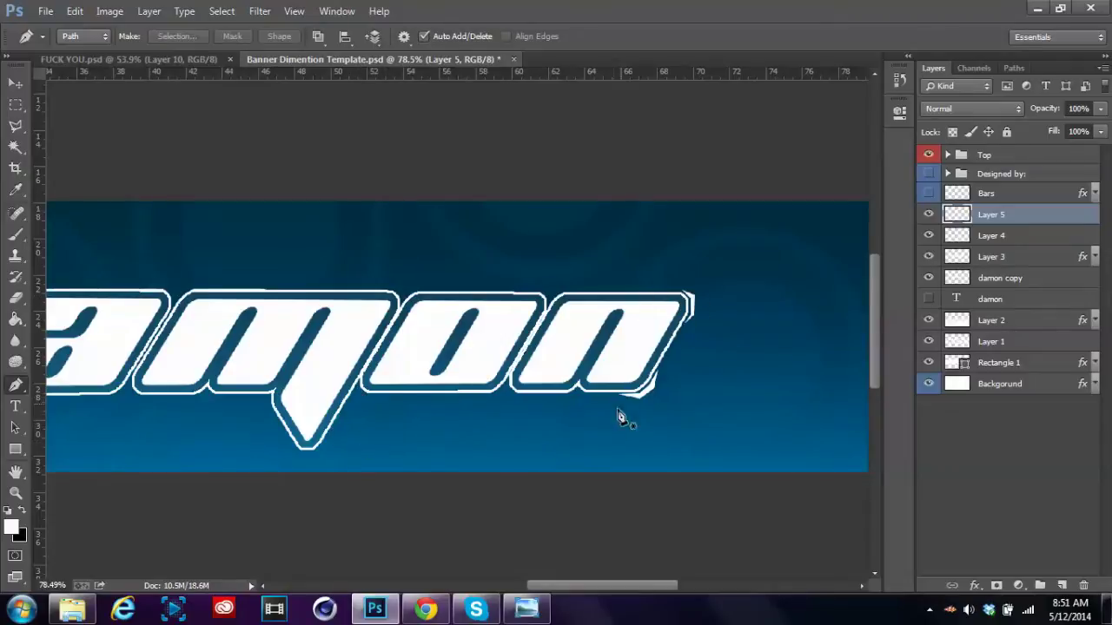
pyautogui.click(930, 217)
pyautogui.click(928, 236)
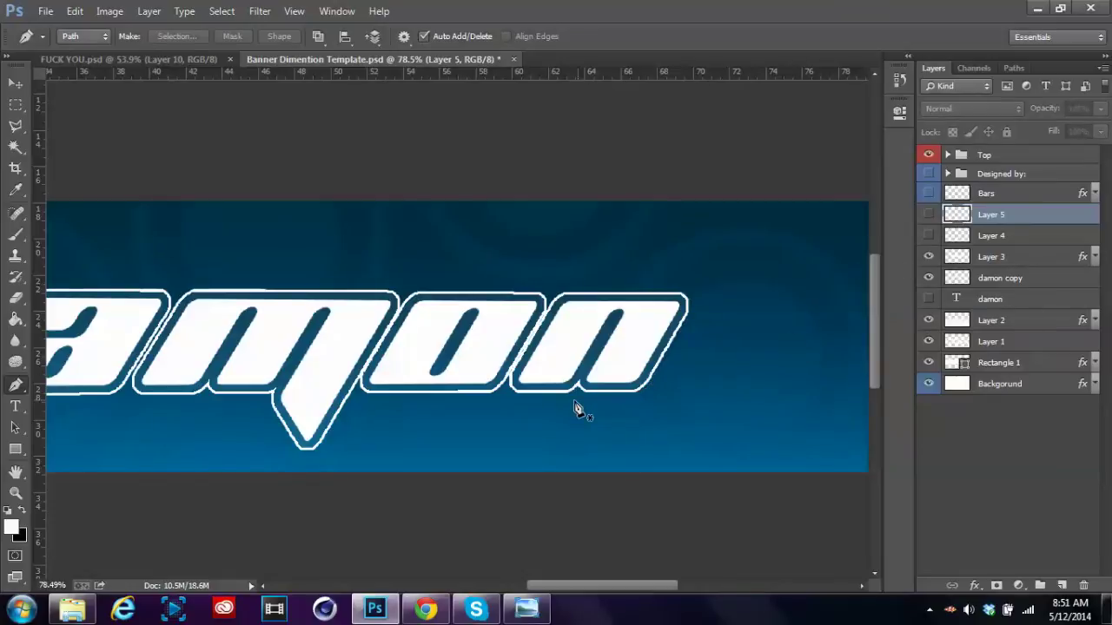
pyautogui.scroll(-5, 574, 408)
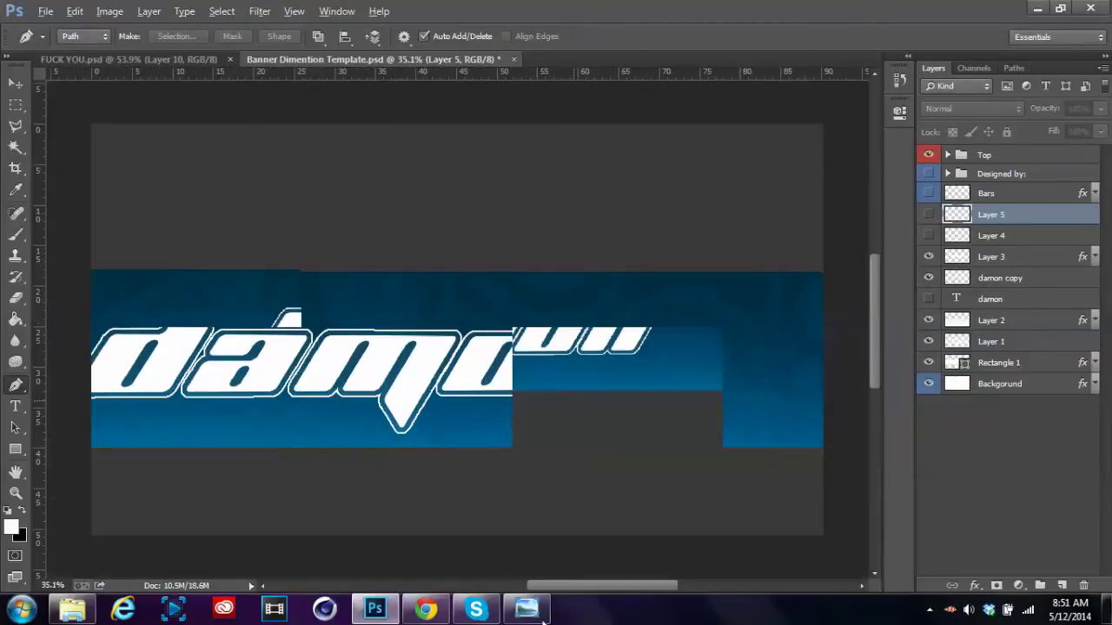
# Step: Step through Photo Viewer images to the TSU Pryme banner and zoom in on its lettering
pyautogui.click(545, 614)
pyautogui.click(653, 539)
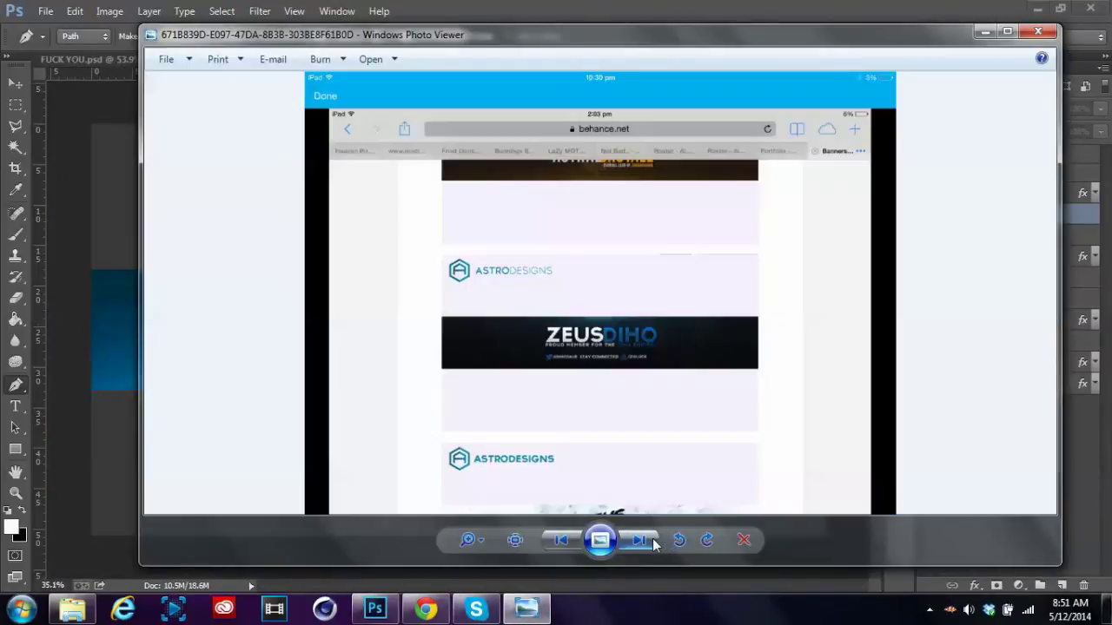
pyautogui.click(653, 539)
pyautogui.click(653, 540)
pyautogui.click(653, 540)
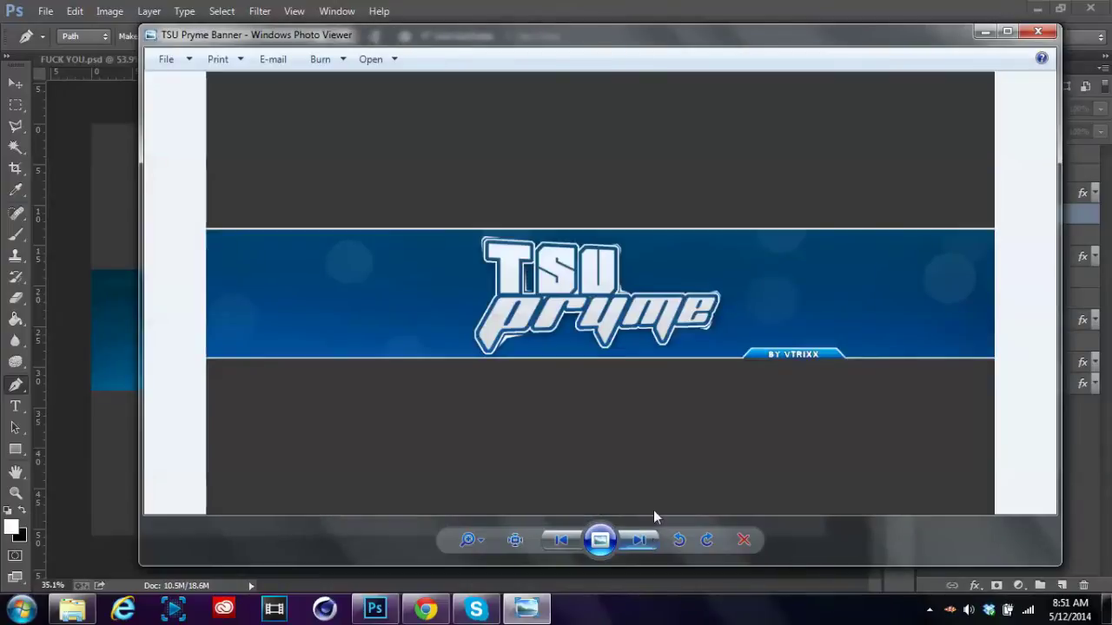
pyautogui.scroll(3, 584, 331)
pyautogui.scroll(-1, 584, 330)
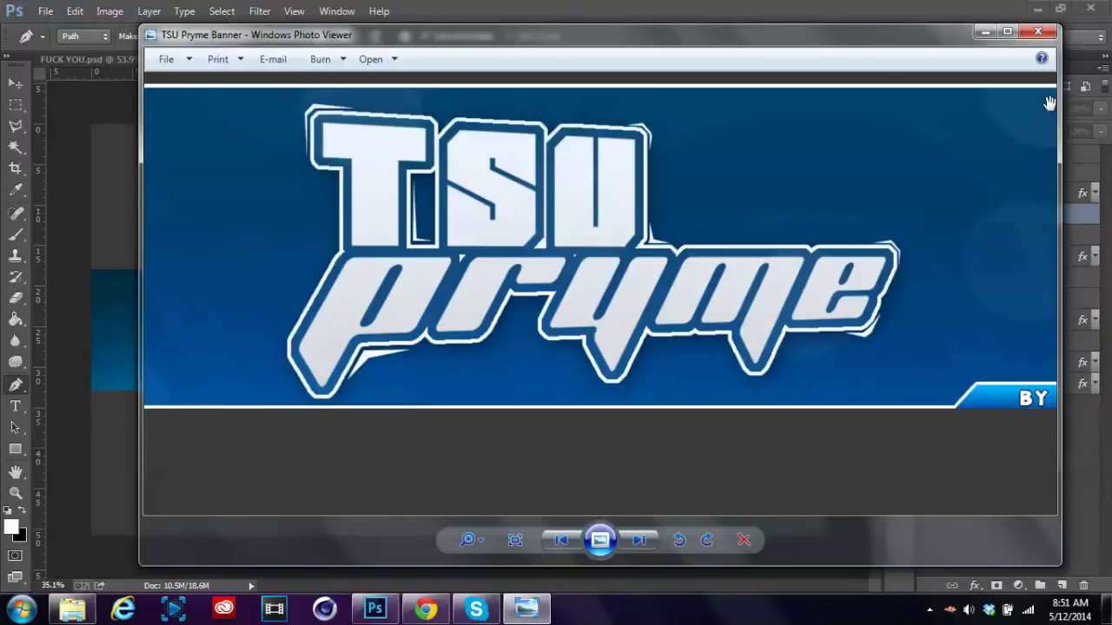
# Step: Close Photo Viewer and delete Layers 4 and 5
pyautogui.click(1037, 32)
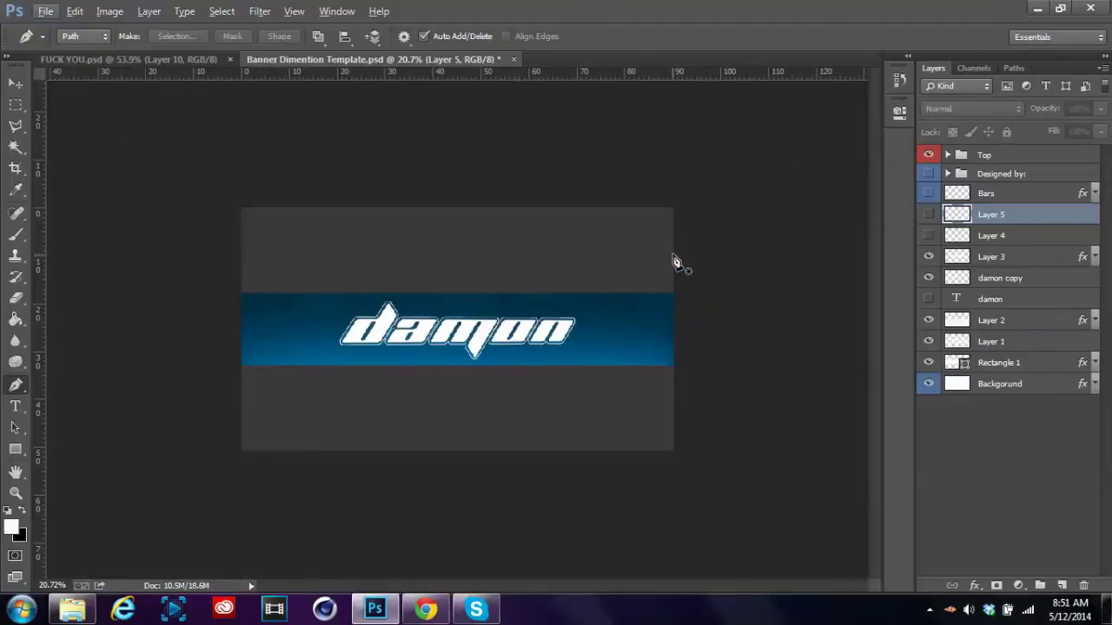
pyautogui.click(929, 214)
pyautogui.click(930, 217)
pyautogui.click(1005, 236)
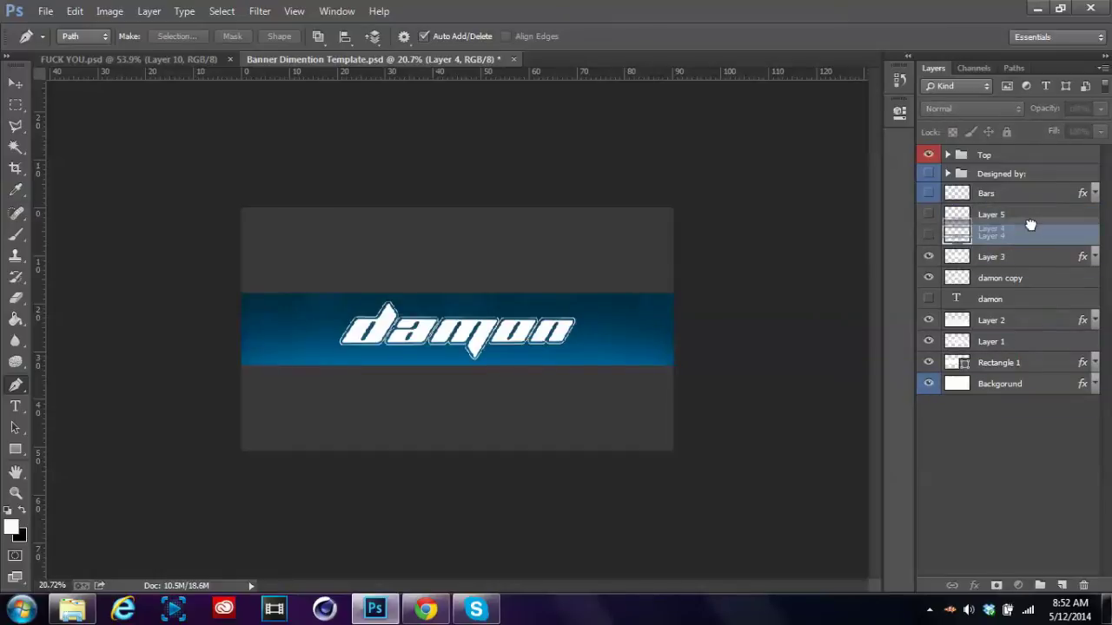
pyautogui.click(1021, 217)
pyautogui.click(1026, 237)
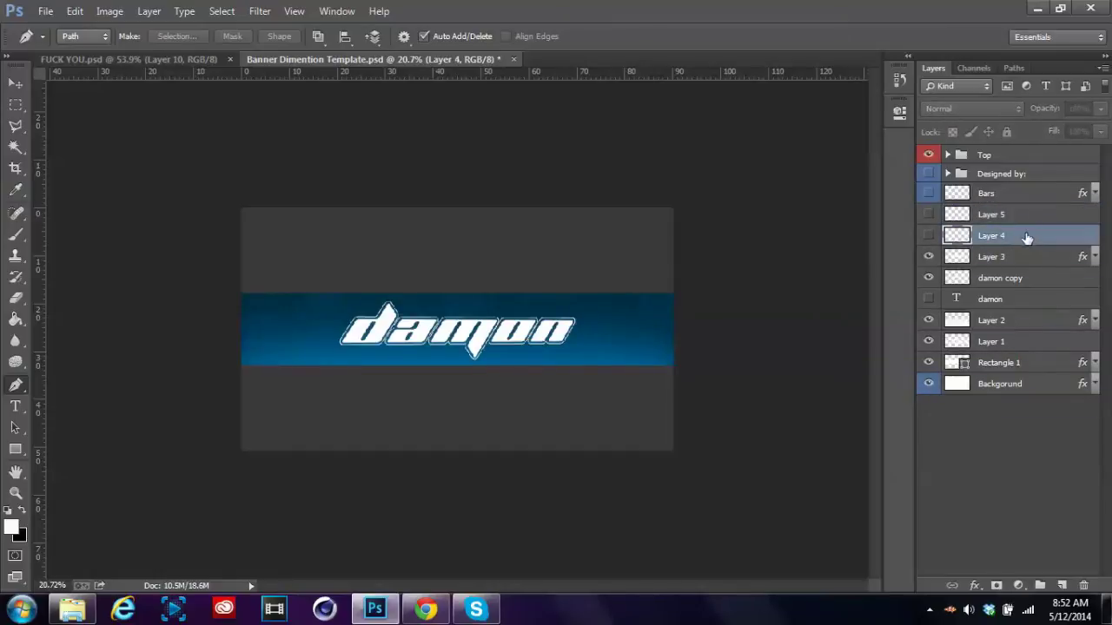
pyautogui.keyDown('shift'); pyautogui.click(1021, 214); pyautogui.keyUp('shift')
pyautogui.moveTo(1021, 228); pyautogui.dragTo(1083, 586)
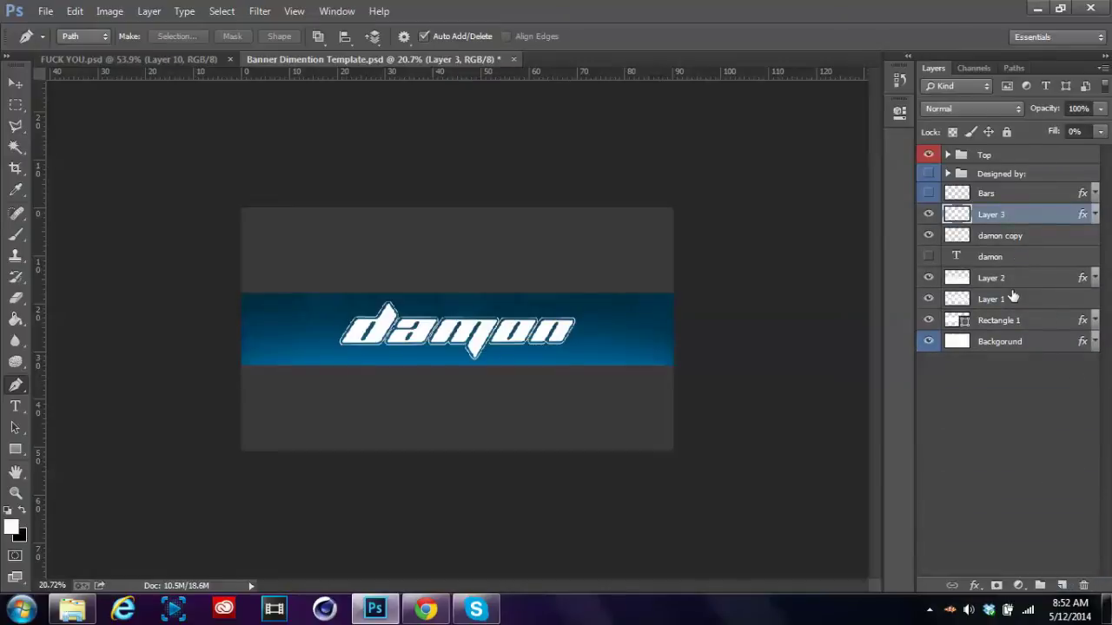
# Step: Rename damon copy to 'Text' and Layer 3 to 'Text Outline'
pyautogui.keyDown('shift'); pyautogui.click(1038, 236); pyautogui.keyUp('shift')
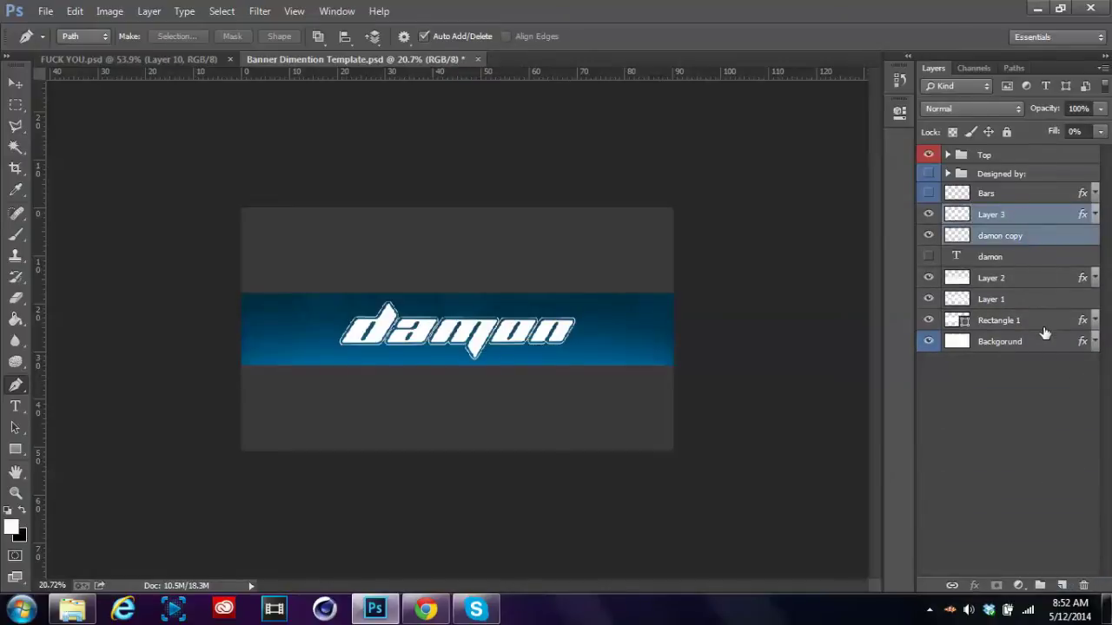
pyautogui.doubleClick(1044, 235)
pyautogui.click(1072, 191)
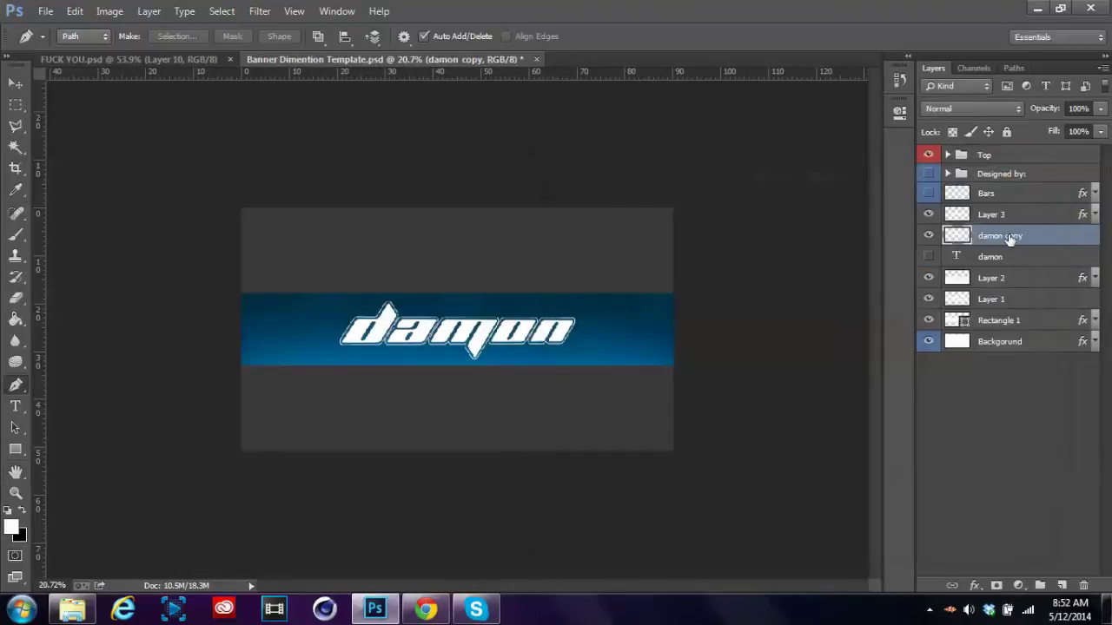
pyautogui.doubleClick(1008, 238)
pyautogui.press('BackSpace')
pyautogui.write('Text')
pyautogui.press('Return')
pyautogui.doubleClick(988, 217)
pyautogui.press('BackSpace')
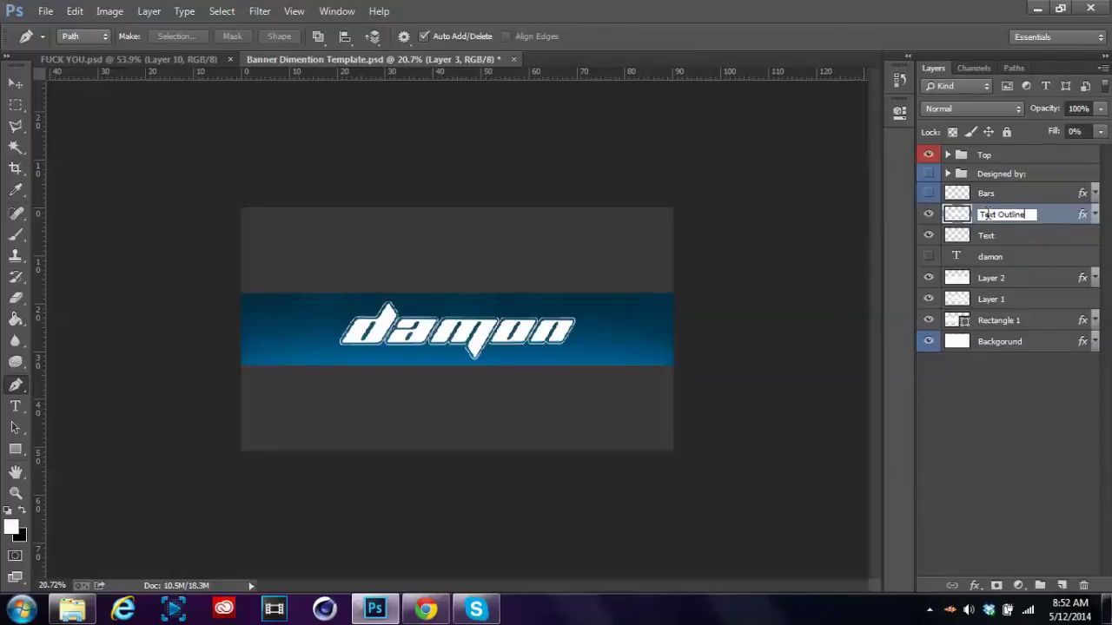
pyautogui.write('Text Outline')
pyautogui.press('Return')
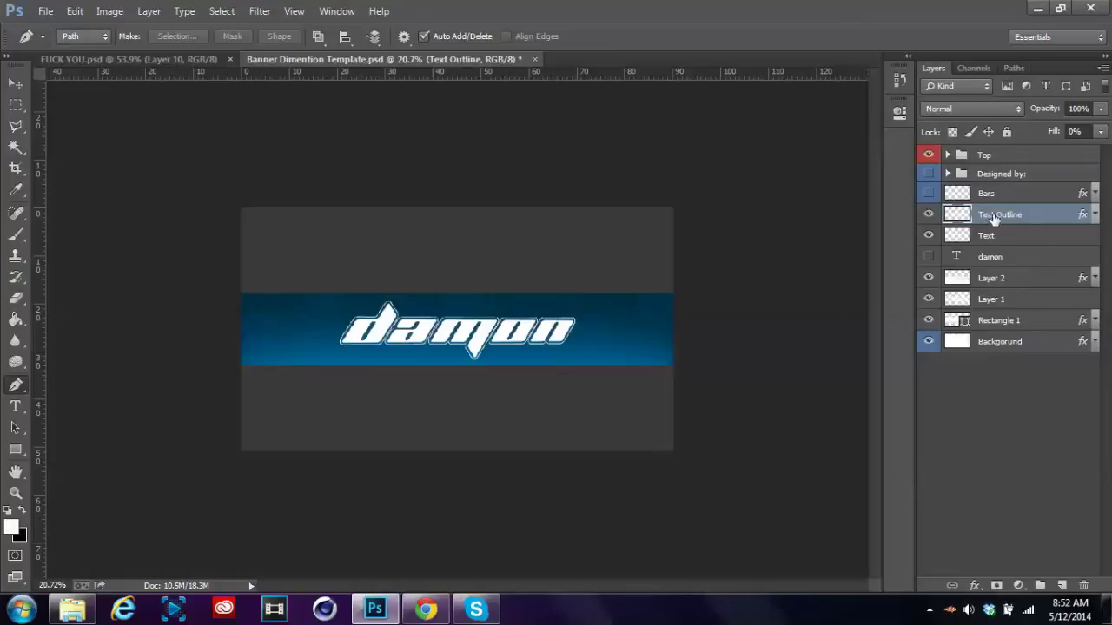
# Step: Duplicate Text and Text Outline, merge the copies and name the merged layer 'Text'
pyautogui.keyDown('shift'); pyautogui.click(1034, 240); pyautogui.keyUp('shift')
pyautogui.moveTo(1034, 241); pyautogui.dragTo(1061, 585)
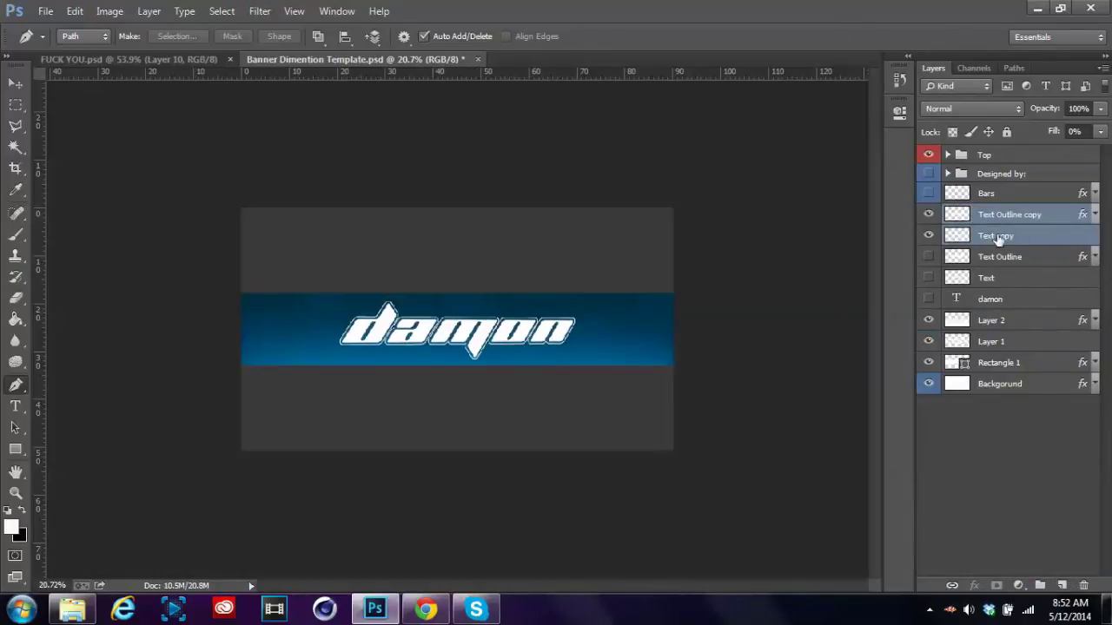
pyautogui.rightClick(1022, 222)
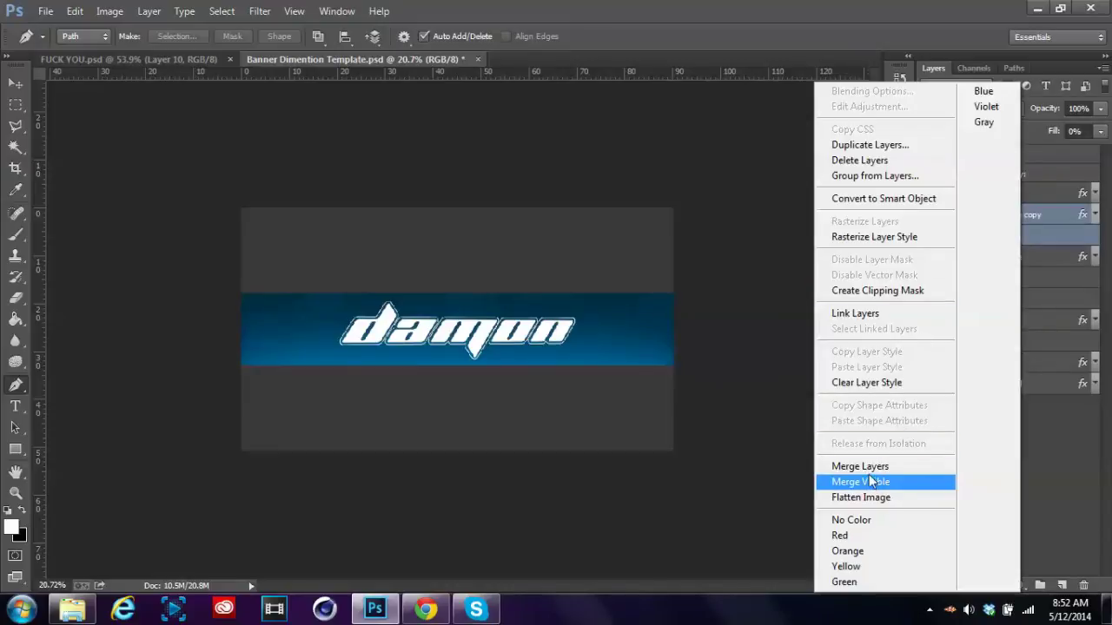
pyautogui.click(855, 466)
pyautogui.doubleClick(1008, 214)
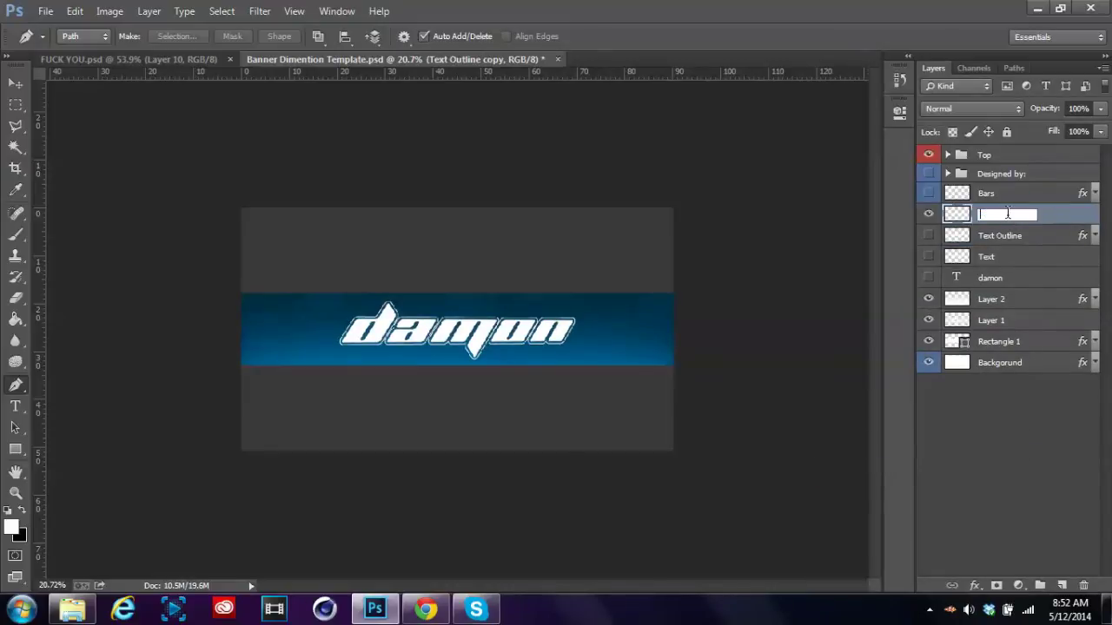
pyautogui.write('Text')
pyautogui.press('Return')
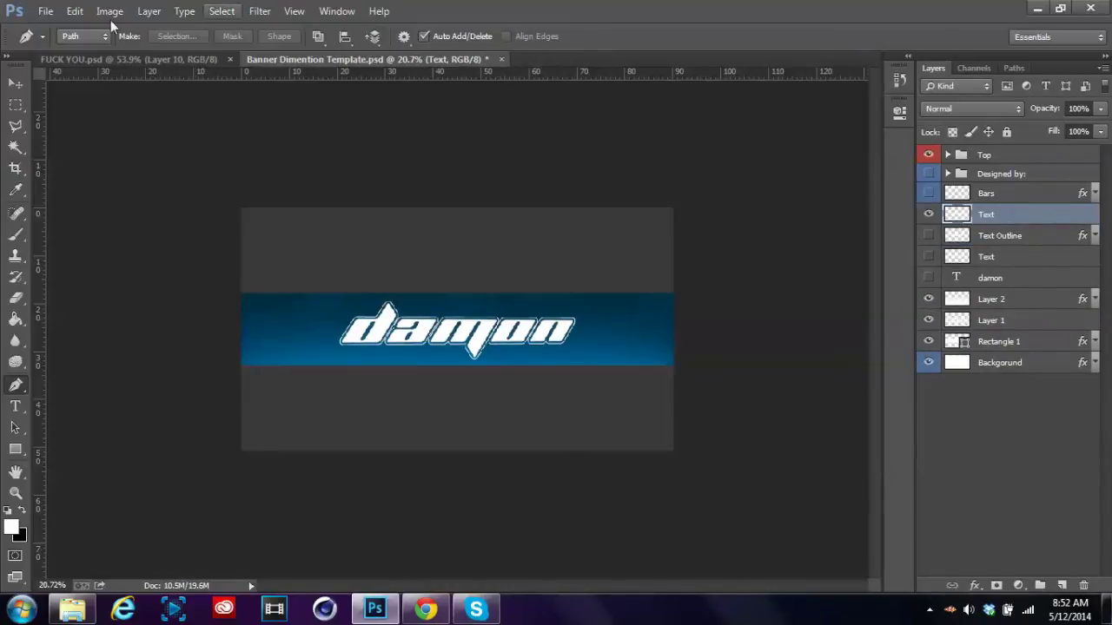
# Step: Zoom in and nudge the merged damon text into position
pyautogui.hotkey('ctrl', '+')
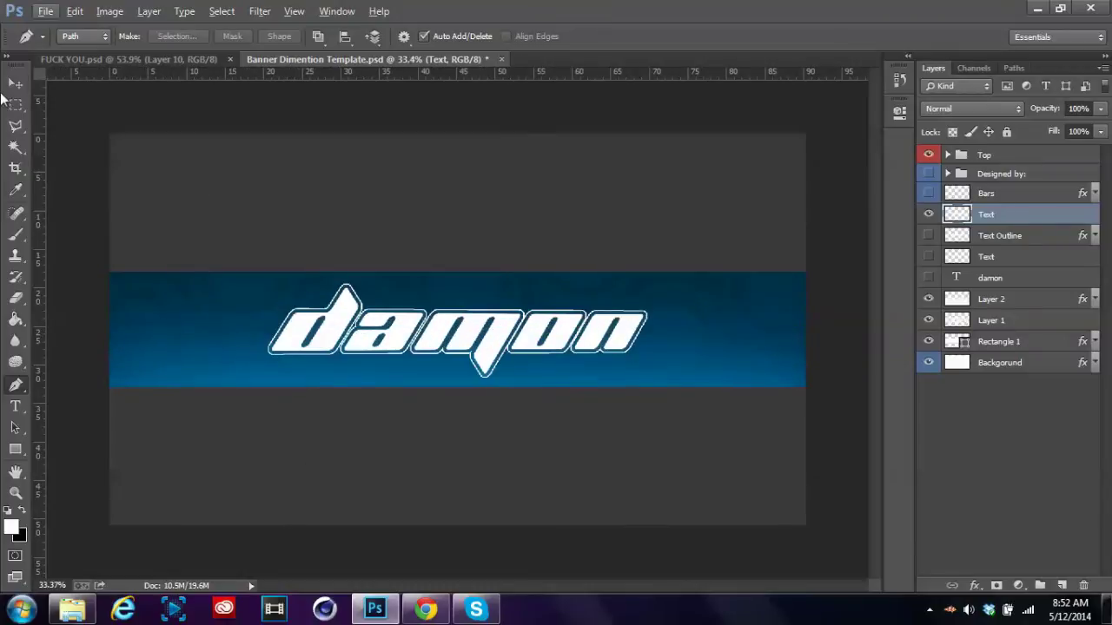
pyautogui.press('v')
pyautogui.moveTo(404, 350); pyautogui.dragTo(411, 348)
pyautogui.press('Left')
pyautogui.press('Left')
pyautogui.press('Left')
pyautogui.press('Left')
pyautogui.press('Left')
pyautogui.press('Left')
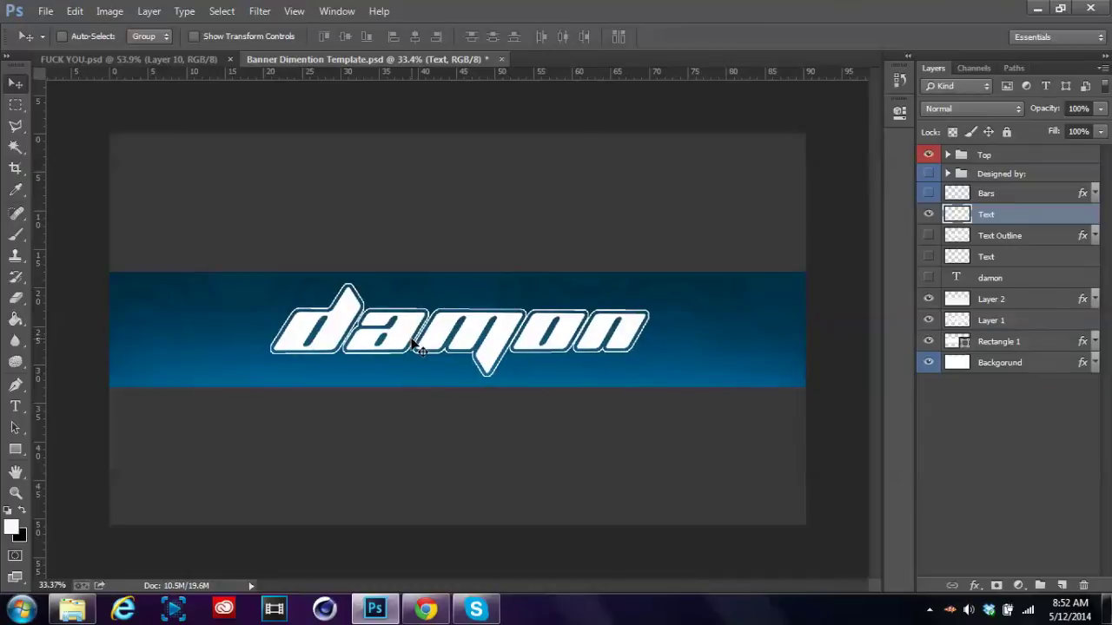
# Step: Add a silver preset Gradient Overlay to the Text layer
pyautogui.doubleClick(1033, 214)
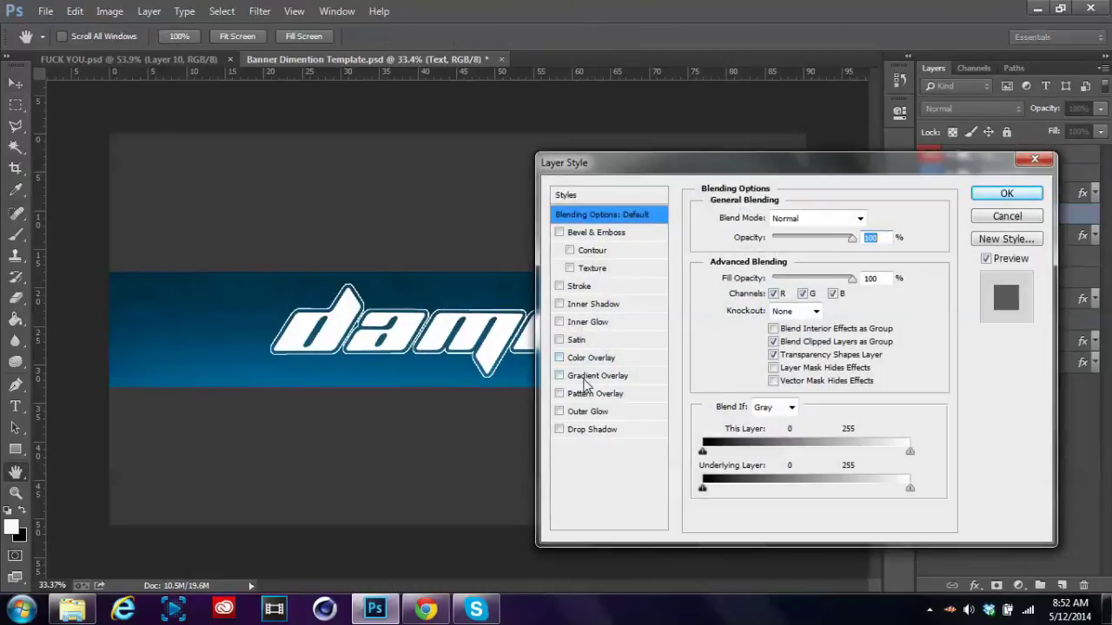
pyautogui.click(598, 375)
pyautogui.click(848, 256)
pyautogui.scroll(-2, 799, 348)
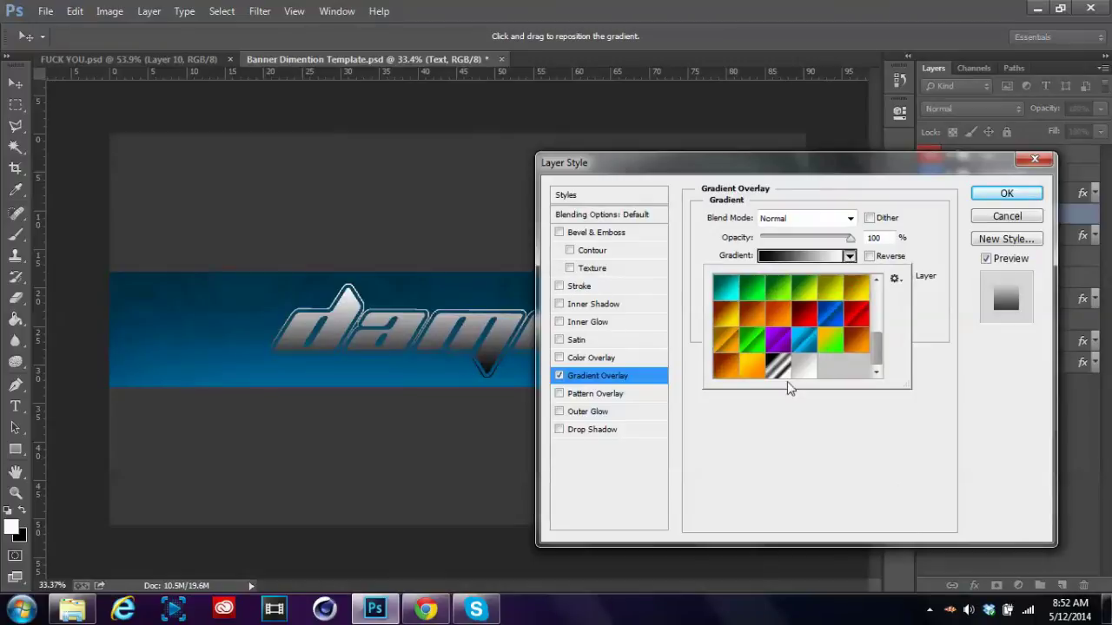
pyautogui.click(804, 366)
pyautogui.click(719, 429)
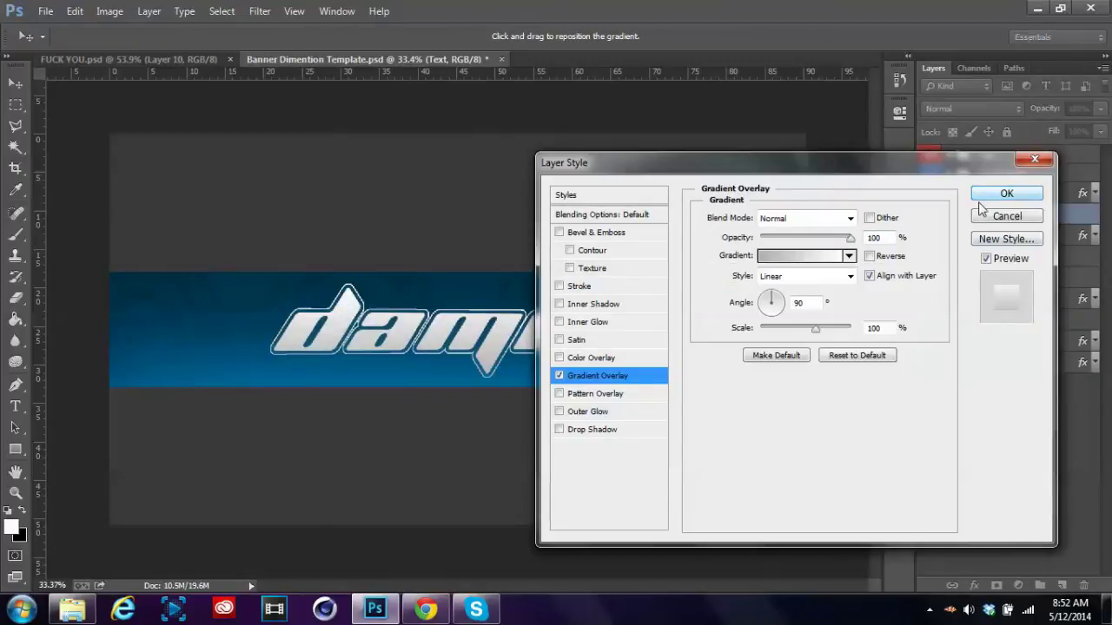
# Step: Add a soft 92 px drop shadow at 40% opacity and apply the effects
pyautogui.click(594, 429)
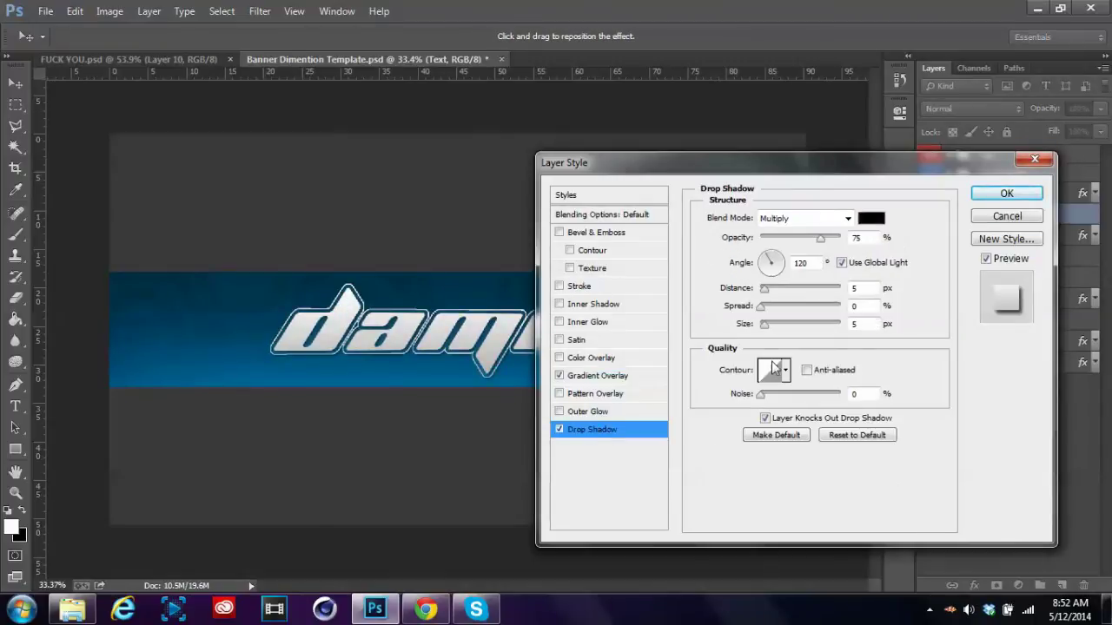
pyautogui.moveTo(784, 324); pyautogui.dragTo(793, 325)
pyautogui.moveTo(820, 237); pyautogui.dragTo(793, 239)
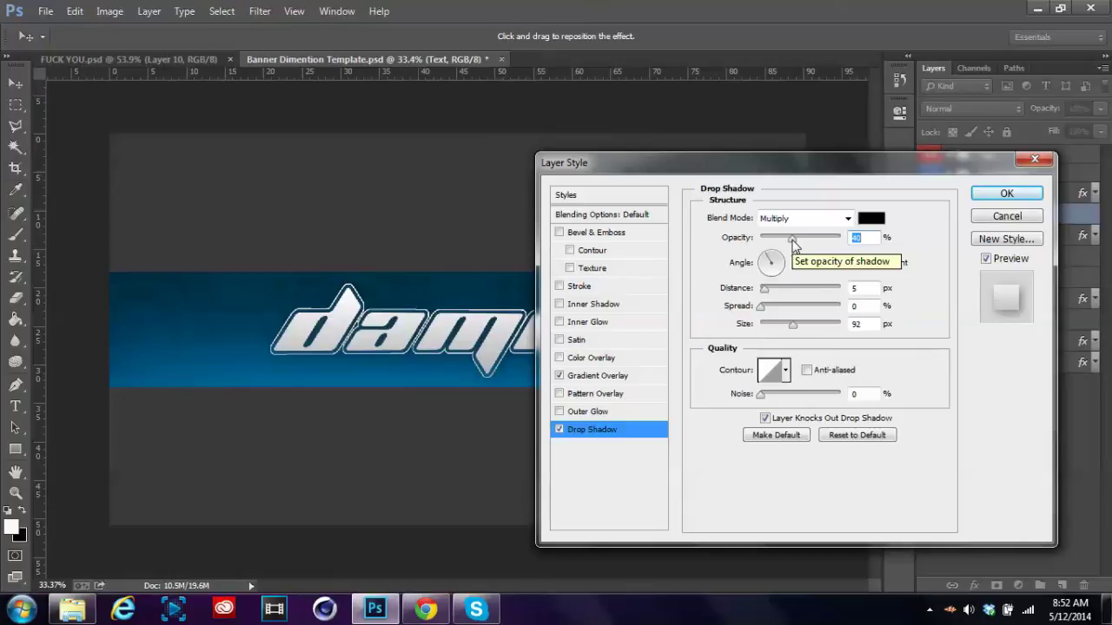
pyautogui.press('Return')
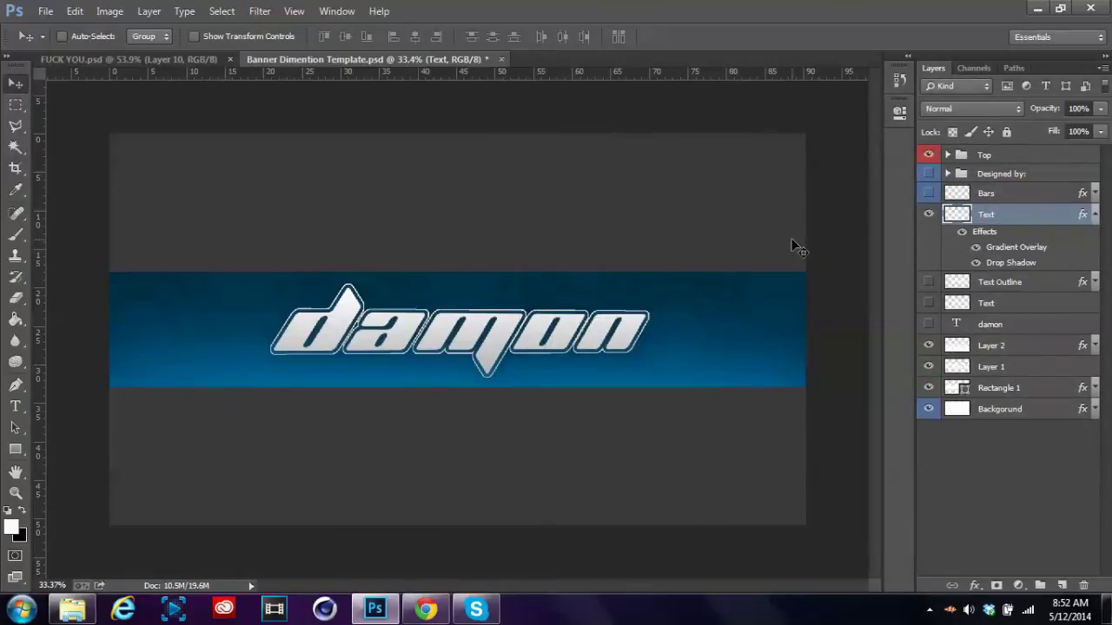
# Step: Compare the Bars and Designed by layers, ending with Bars visible and Designed by hidden
pyautogui.click(926, 192)
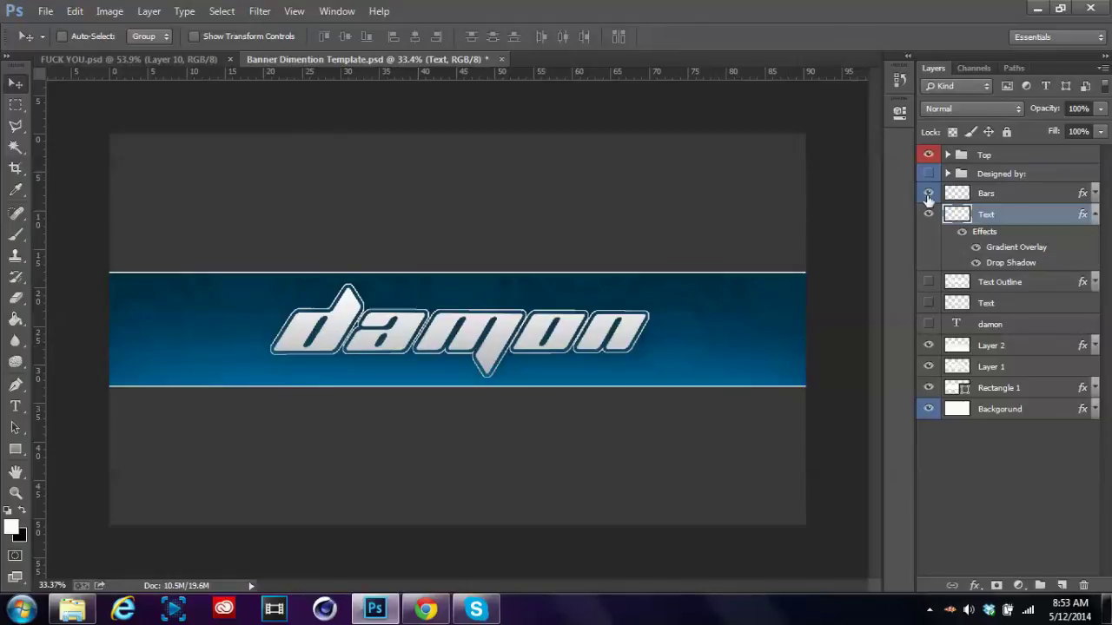
pyautogui.click(928, 194)
pyautogui.click(928, 195)
pyautogui.click(928, 174)
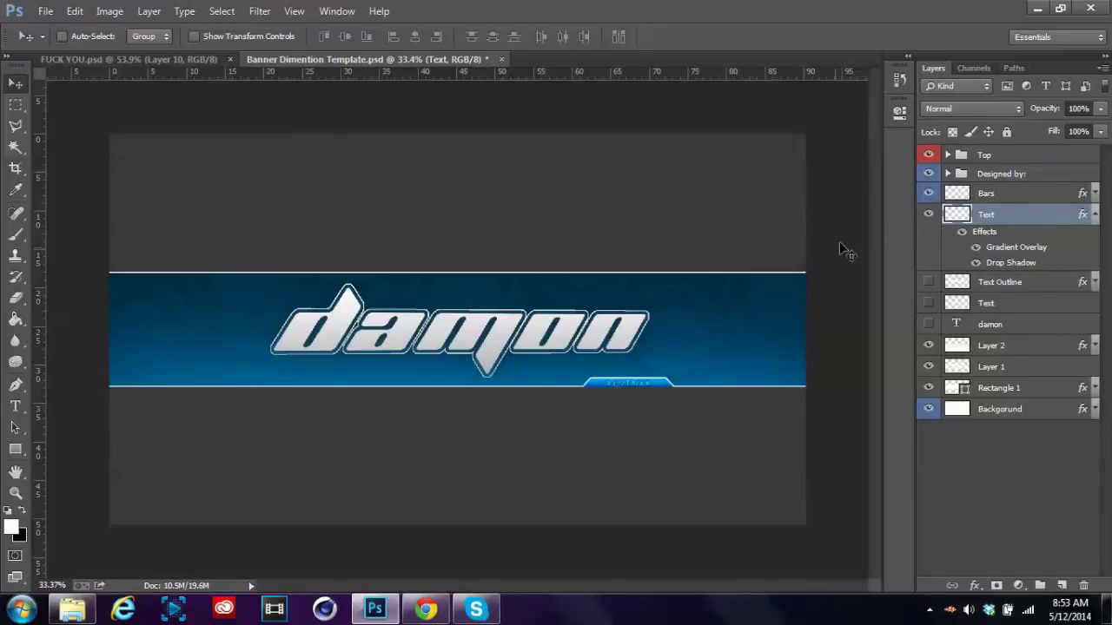
pyautogui.click(927, 192)
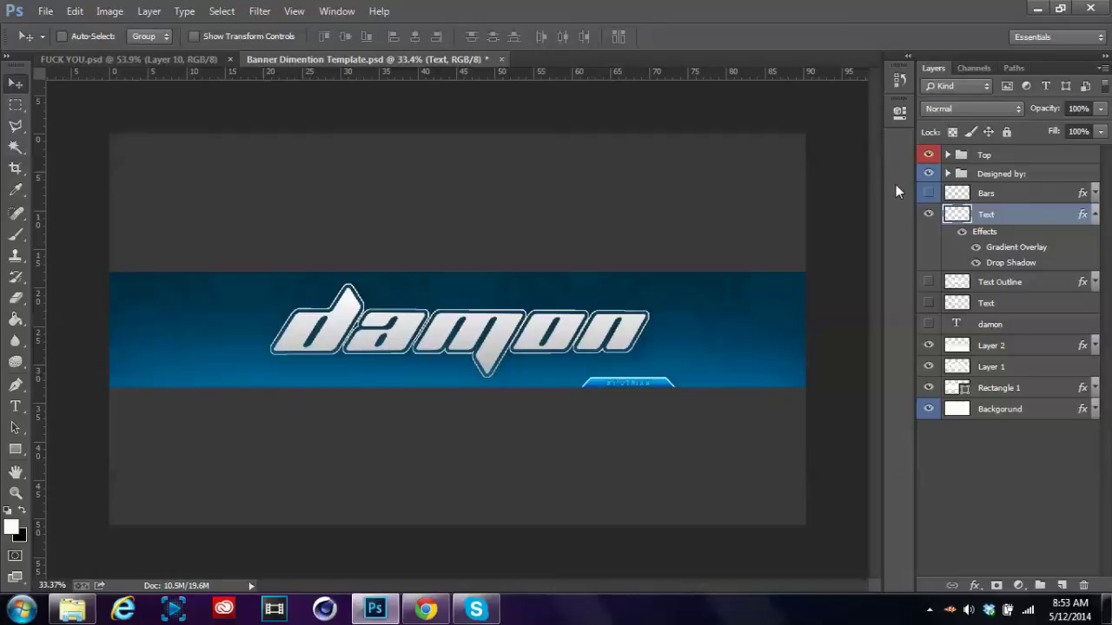
pyautogui.click(928, 174)
pyautogui.click(928, 193)
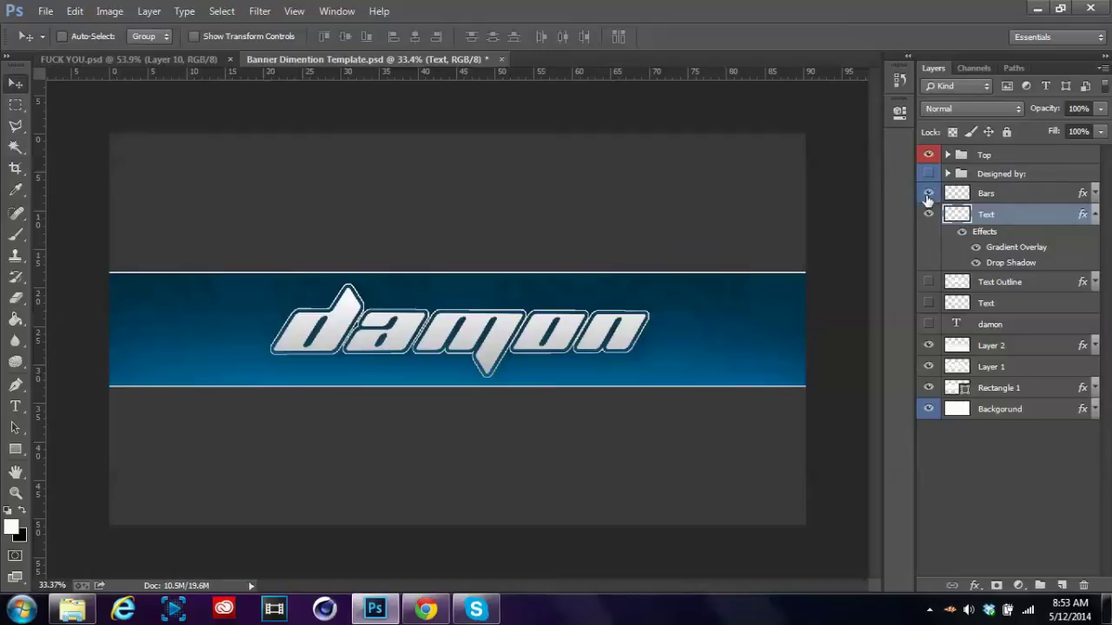